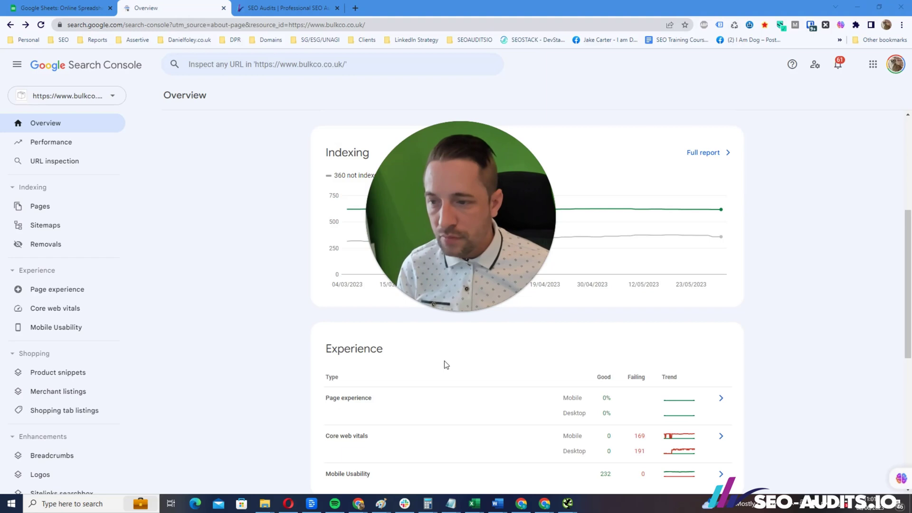
- Open the Page indexing report in Google Search Console
mouse_move(440, 234)
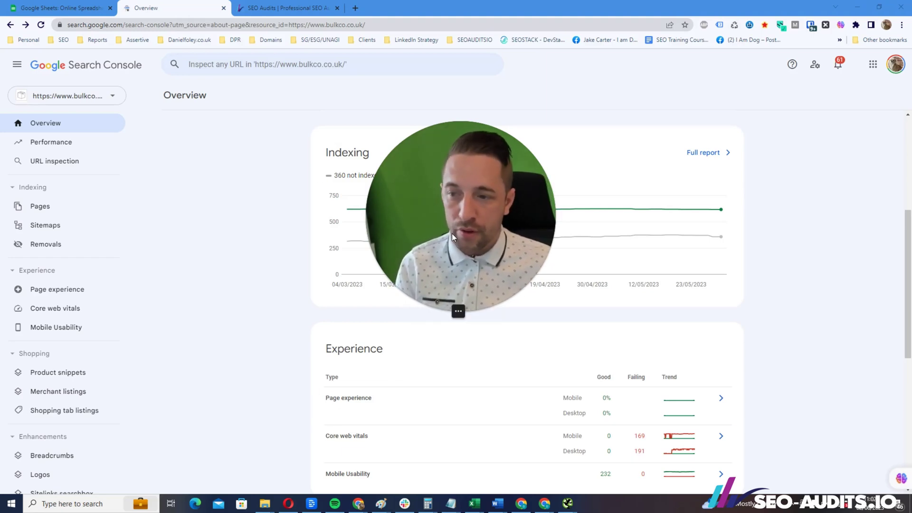
drag(461, 238, 669, 298)
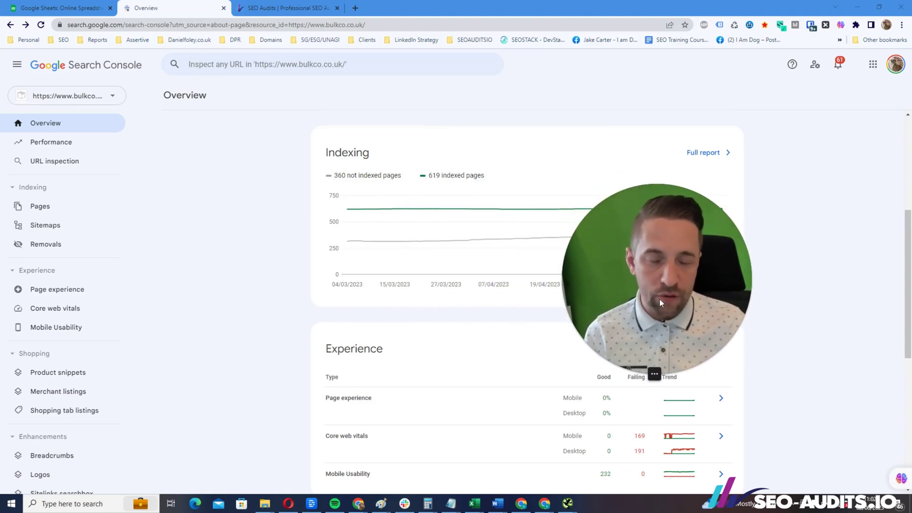
mouse_move(653, 373)
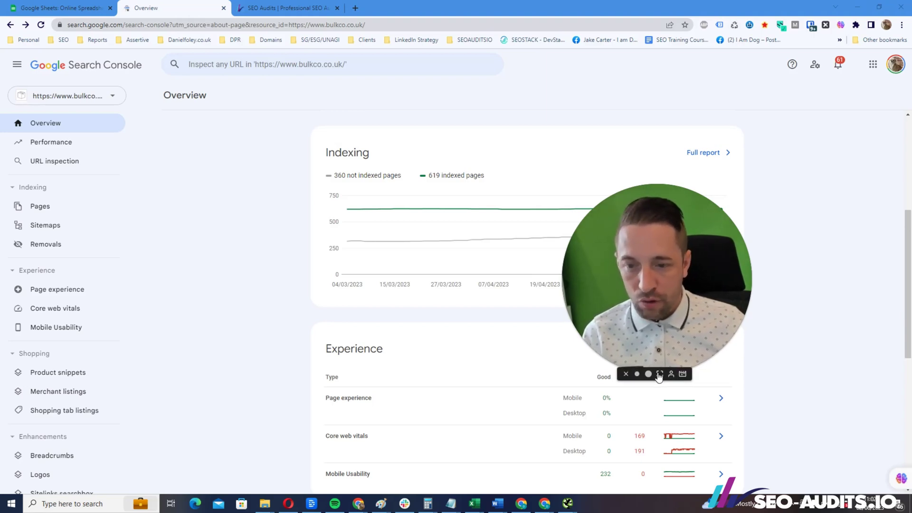
click(647, 374)
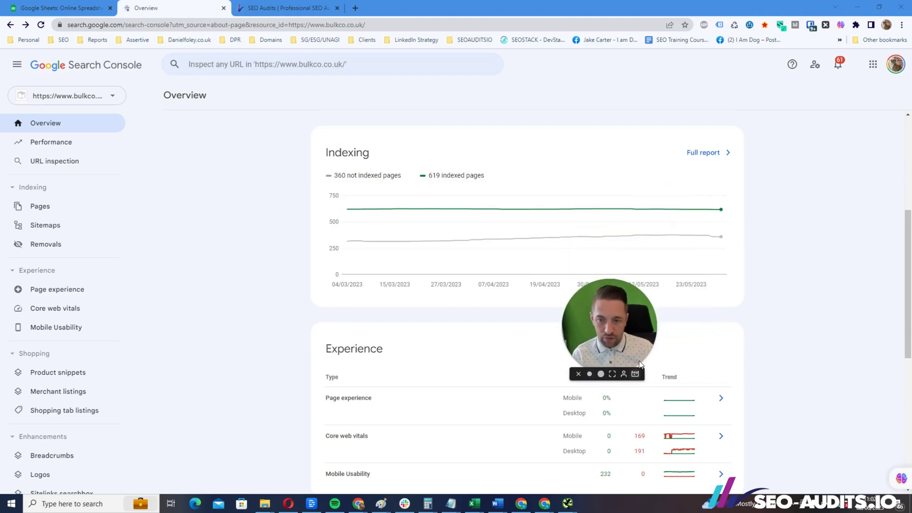
drag(663, 368, 834, 433)
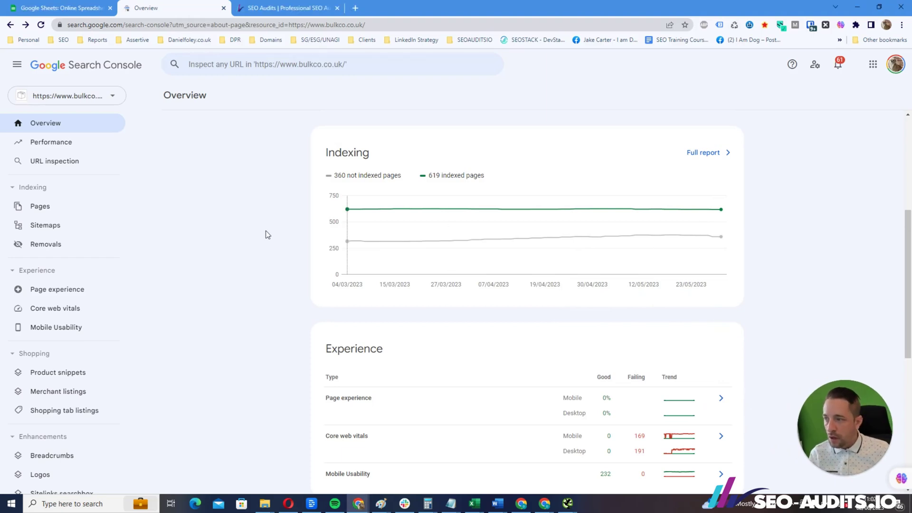
scroll(204, 247, down, 1)
scroll(206, 252, down, 4)
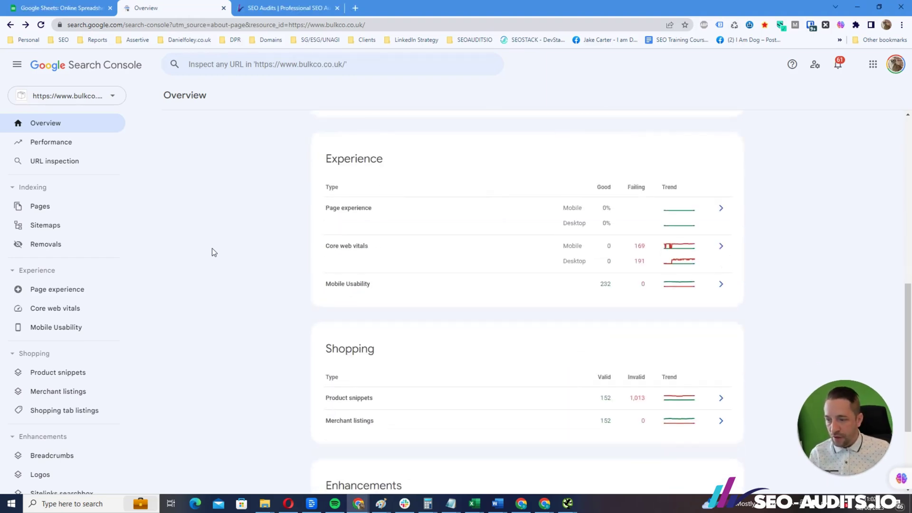
click(42, 207)
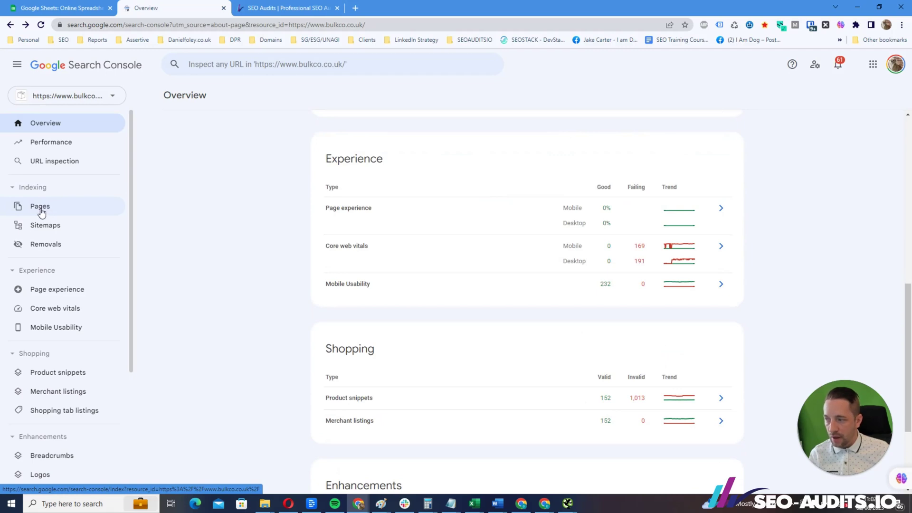
scroll(273, 234, down, 3)
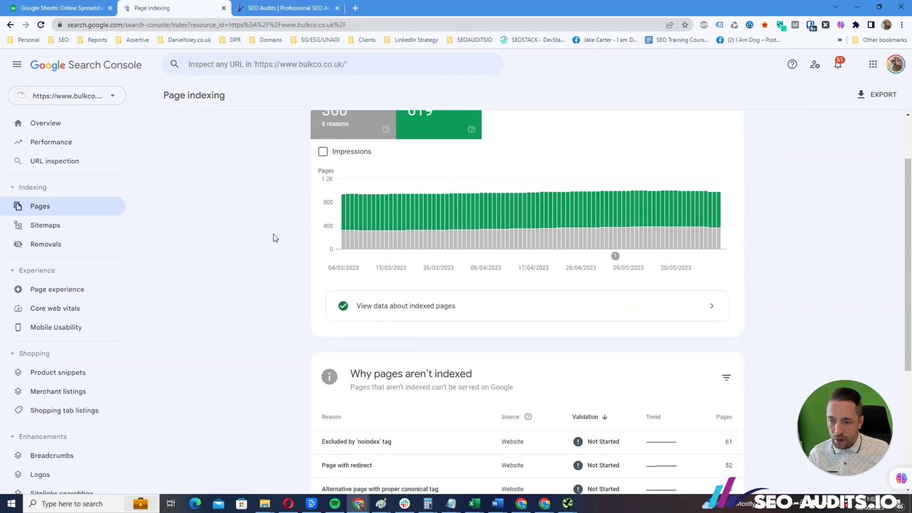
scroll(273, 234, down, 3)
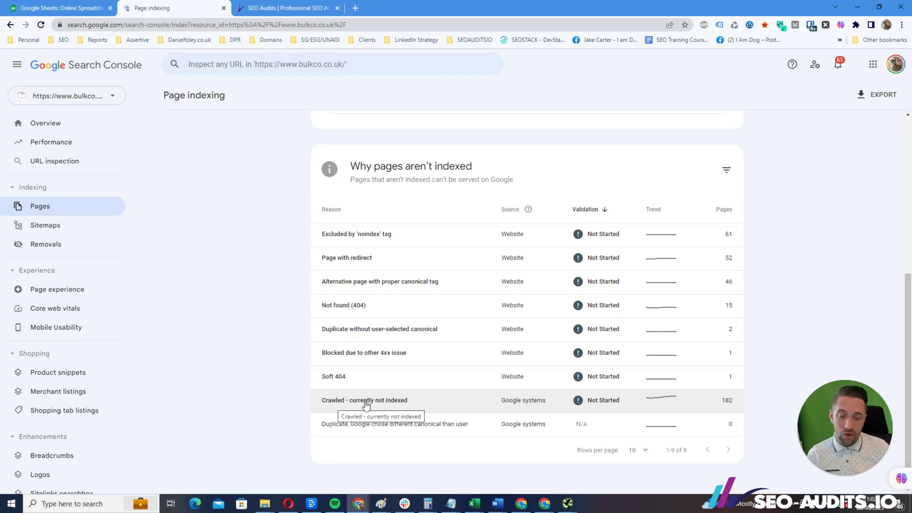
- Open the 'Crawled - currently not indexed' details and page its example URLs to 41–50 of 182
click(366, 404)
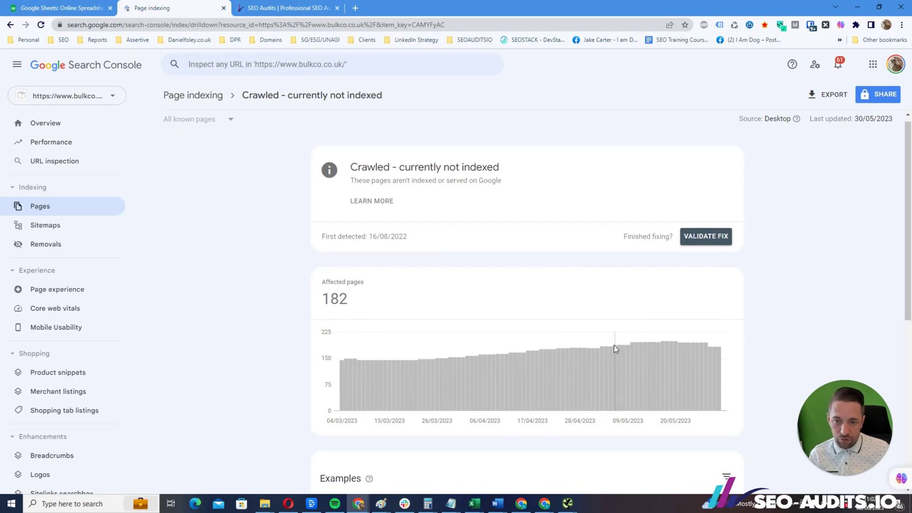
scroll(614, 349, down, 6)
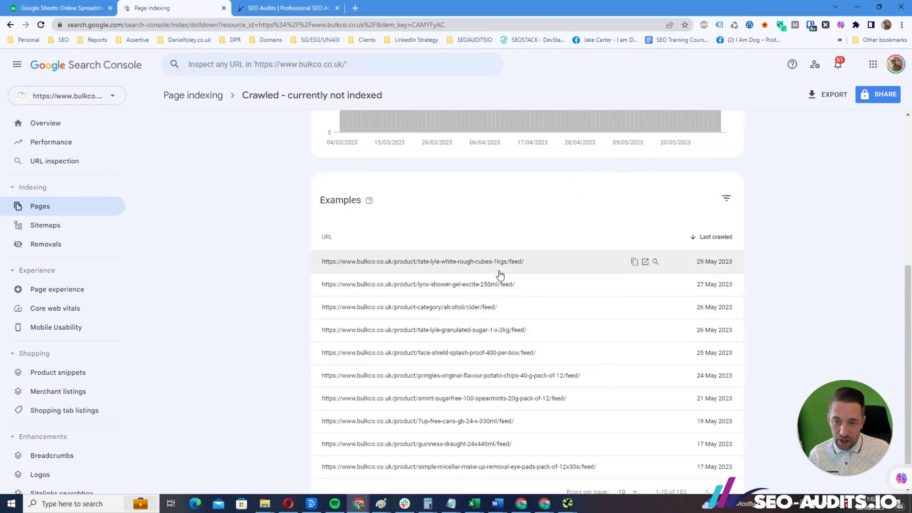
scroll(515, 382, down, 1)
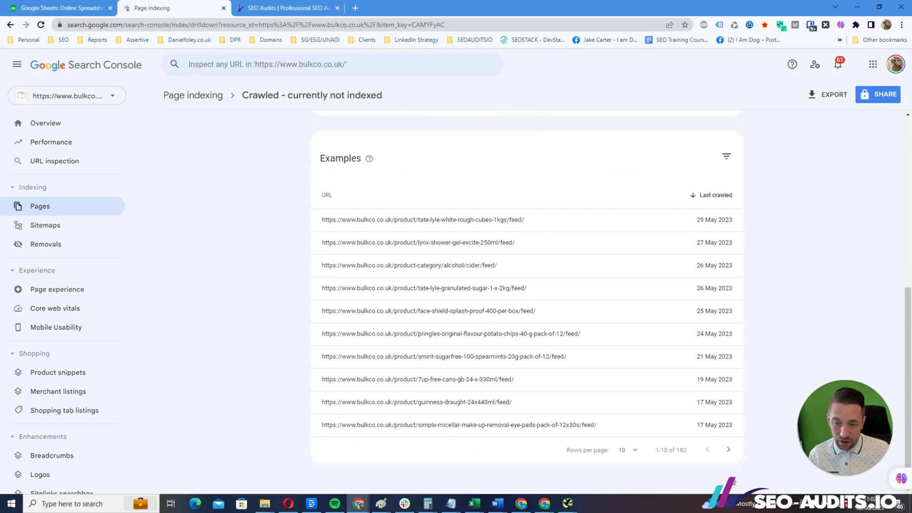
click(728, 450)
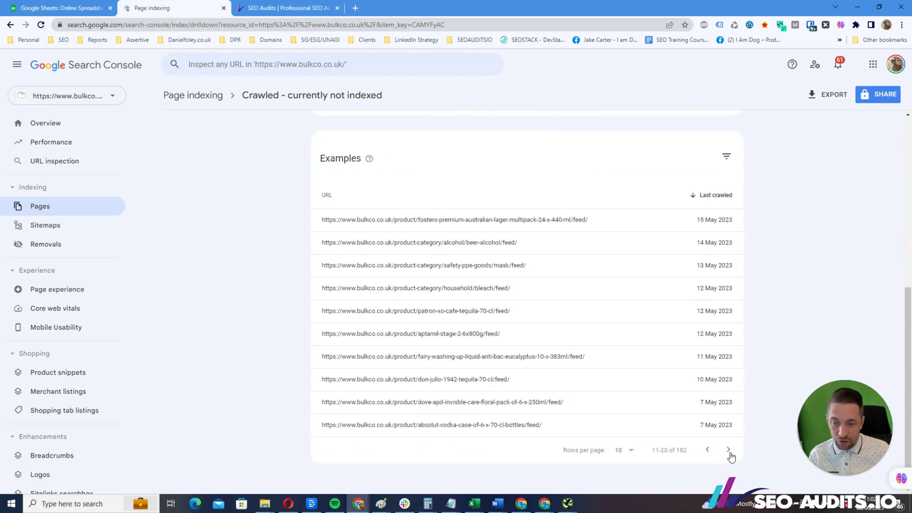
click(728, 450)
click(728, 450)
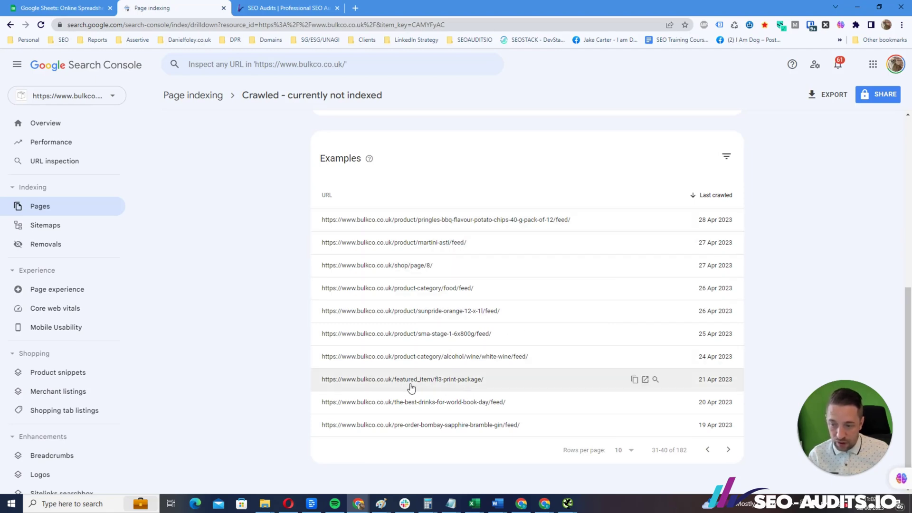
click(727, 450)
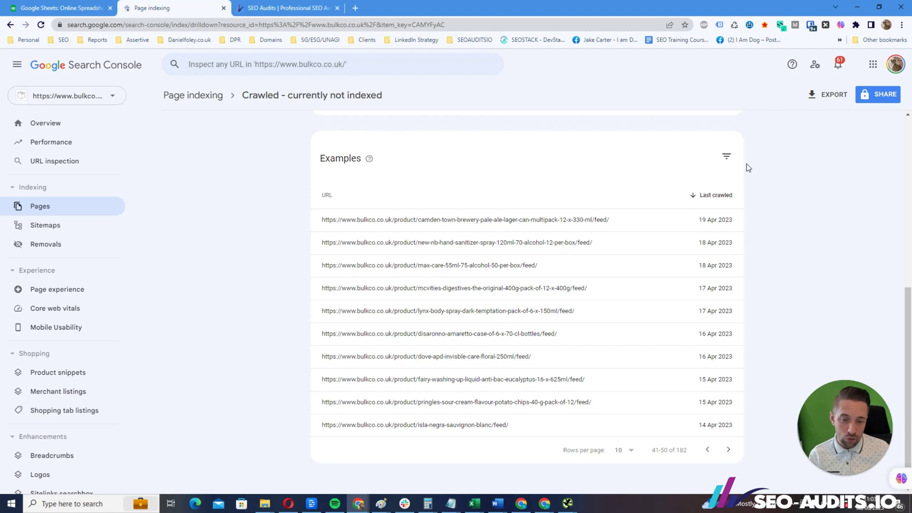
- Export the report to a Coverage-Drilldown-2023-06-02 Google Sheet and widen its Date column
click(824, 95)
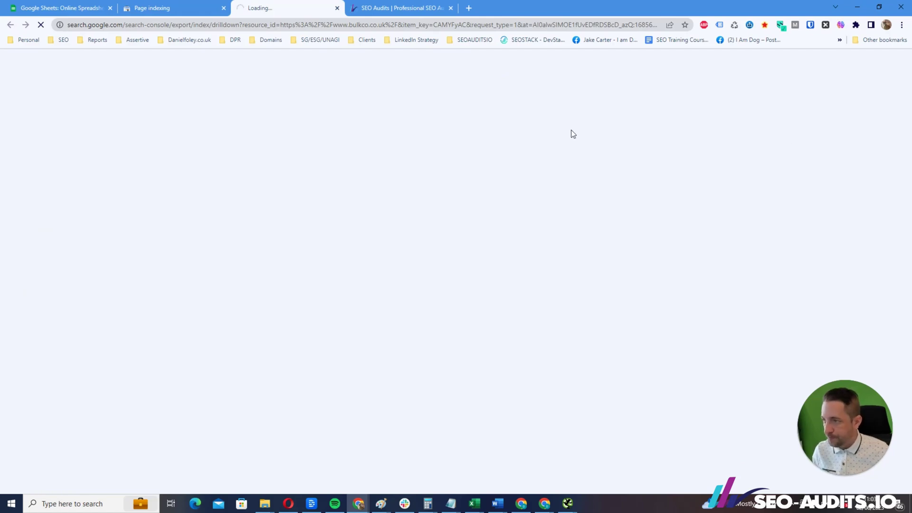
click(147, 10)
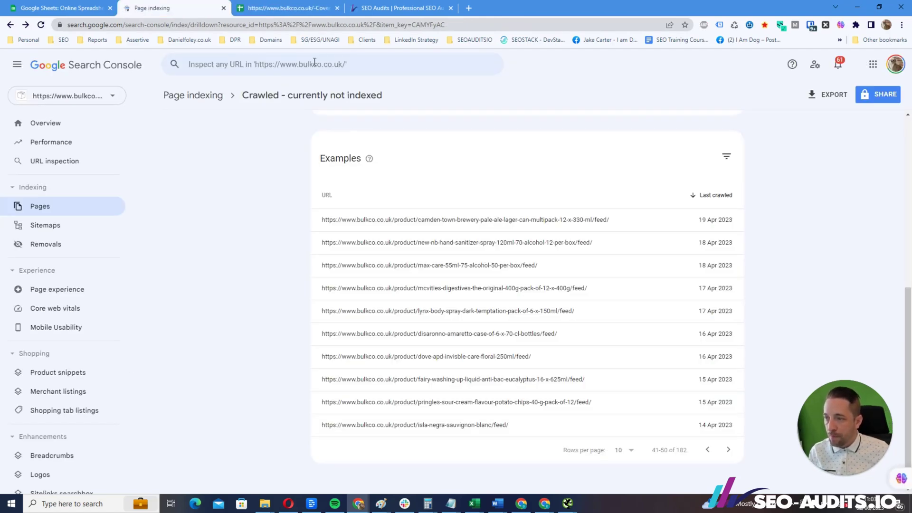
click(286, 14)
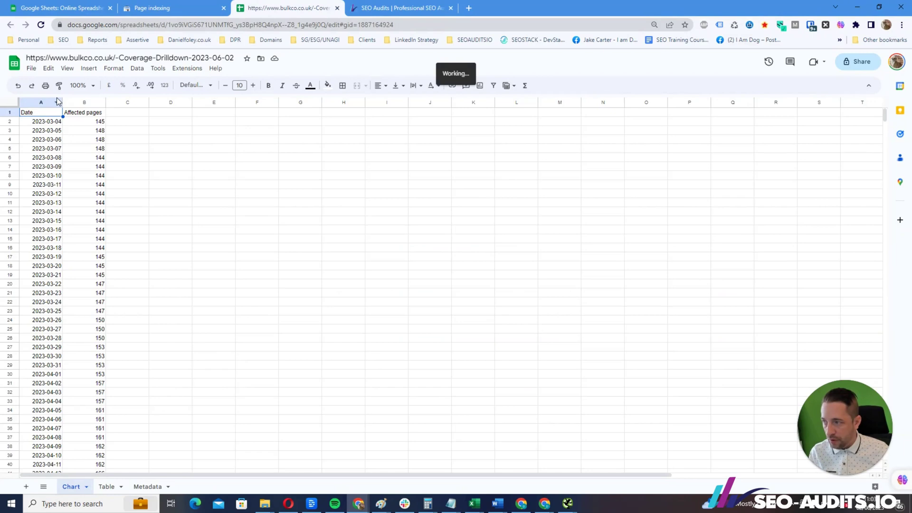
drag(59, 103, 101, 104)
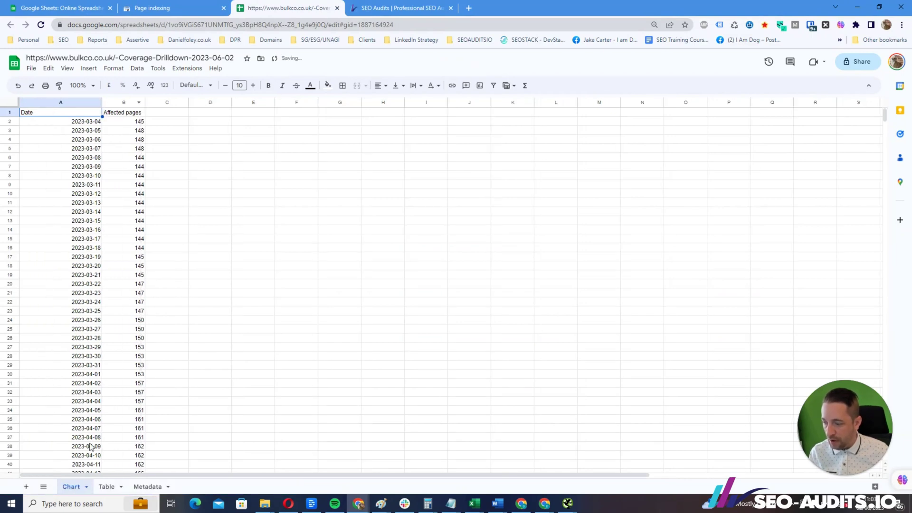
click(51, 506)
text(scre)
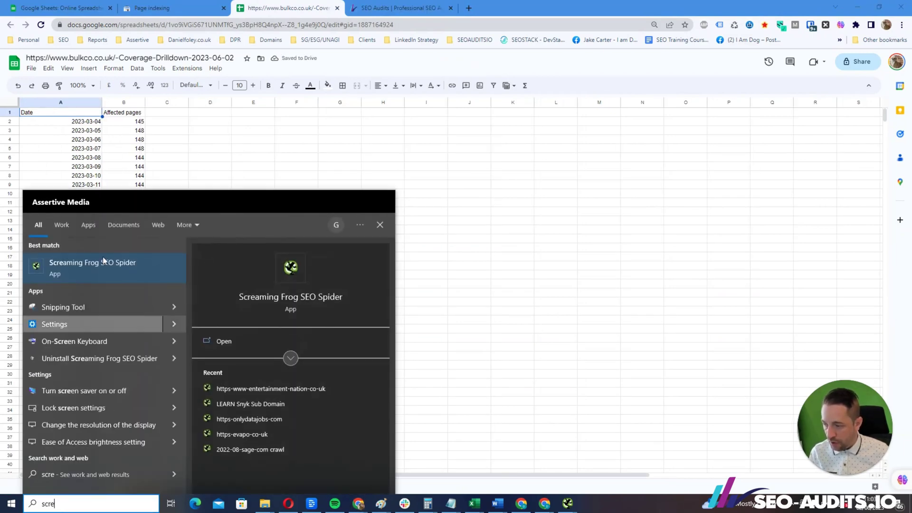
click(86, 263)
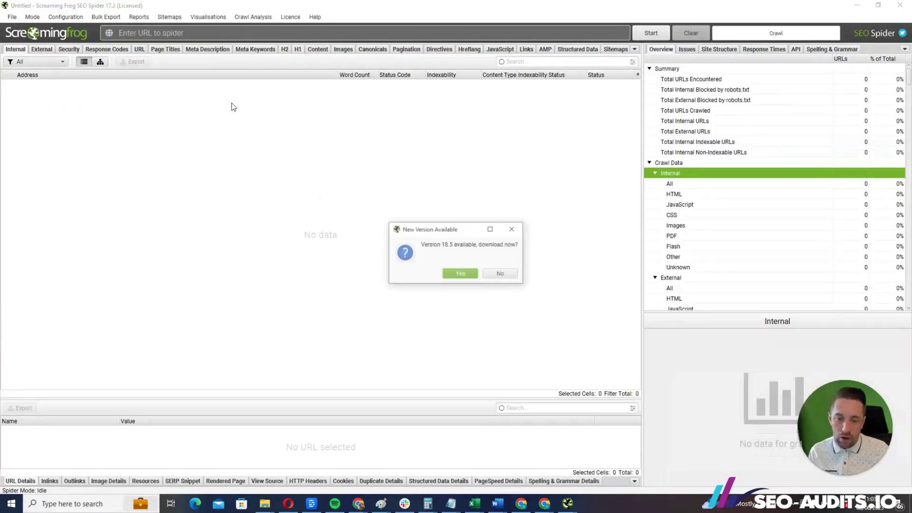
click(501, 273)
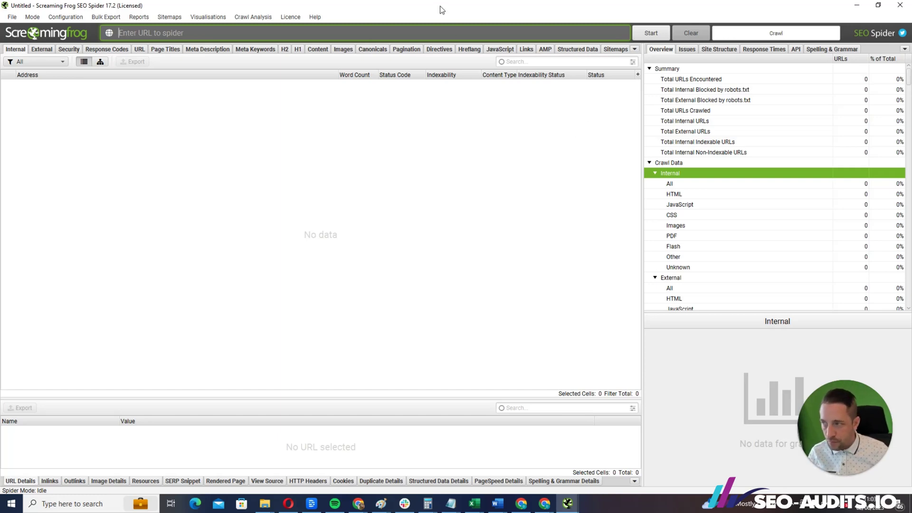
text(www.bulkco.co.uk)
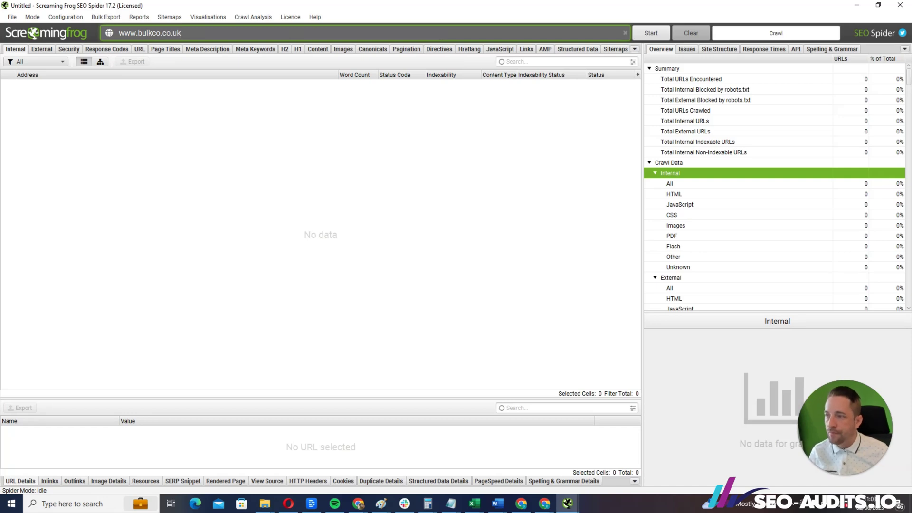
key(Return)
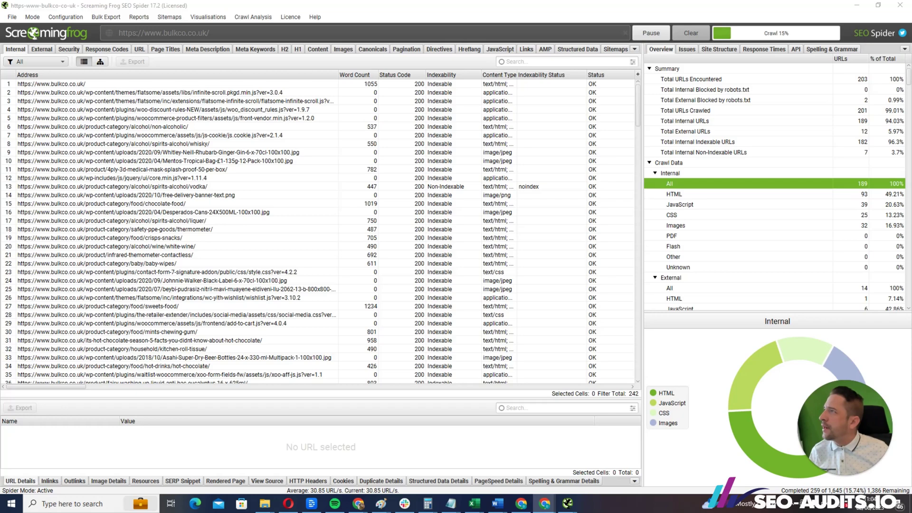
double_click(439, 13)
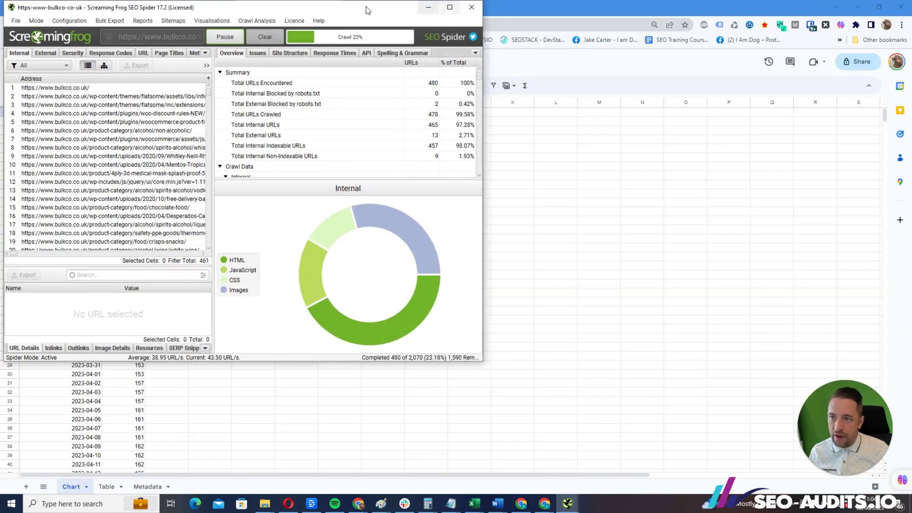
- Move the Table sheet before Chart and widen column A to show full URLs
drag(367, 10, 909, 14)
click(489, 431)
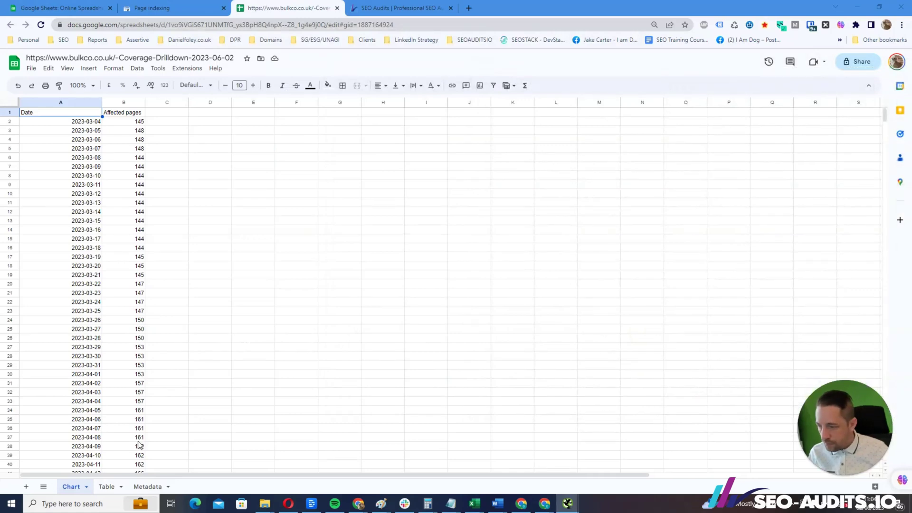
drag(105, 490, 71, 488)
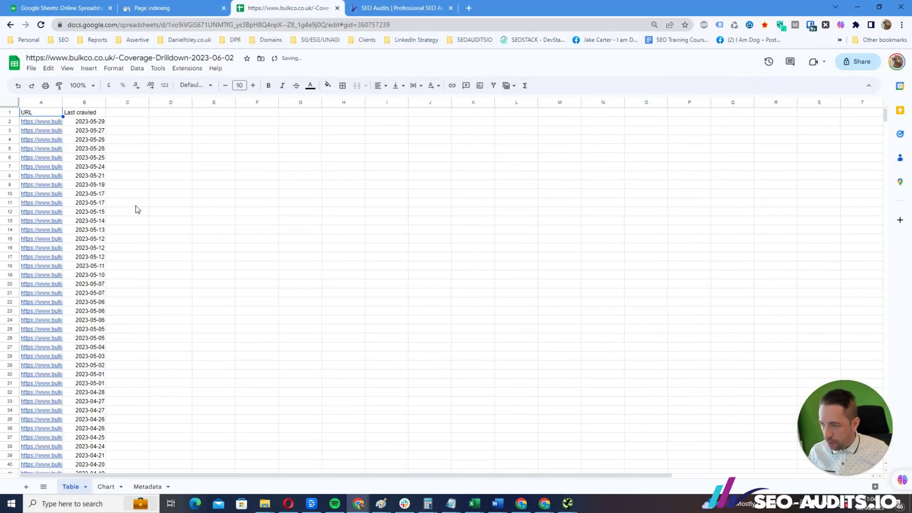
drag(62, 102, 317, 108)
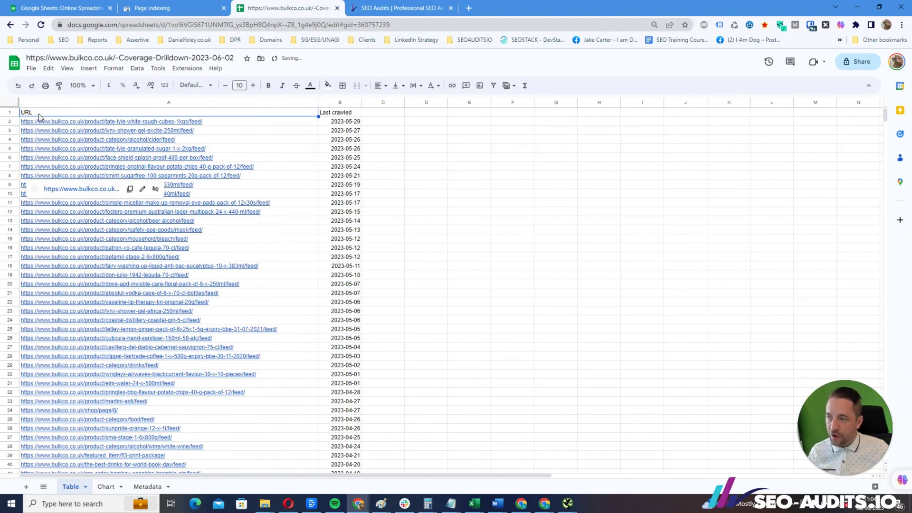
- Freeze the header row and clear the Last crawled column
click(8, 111)
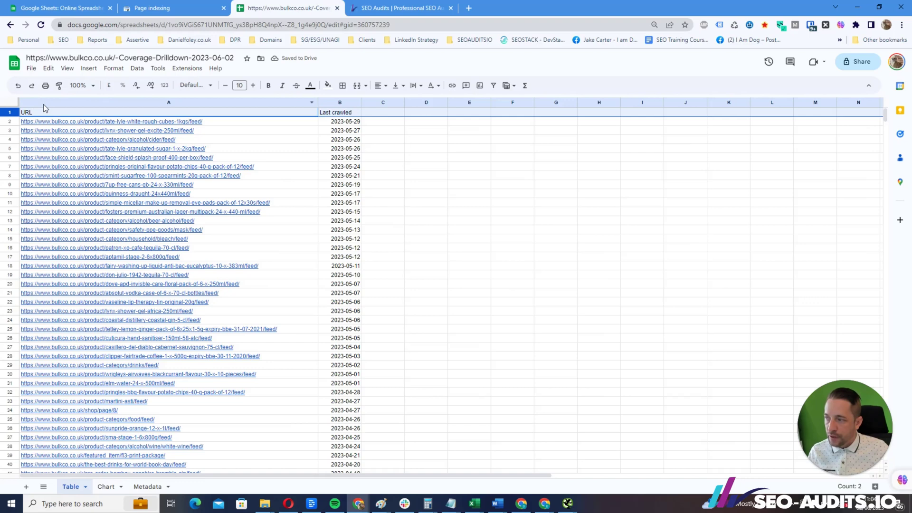
click(67, 69)
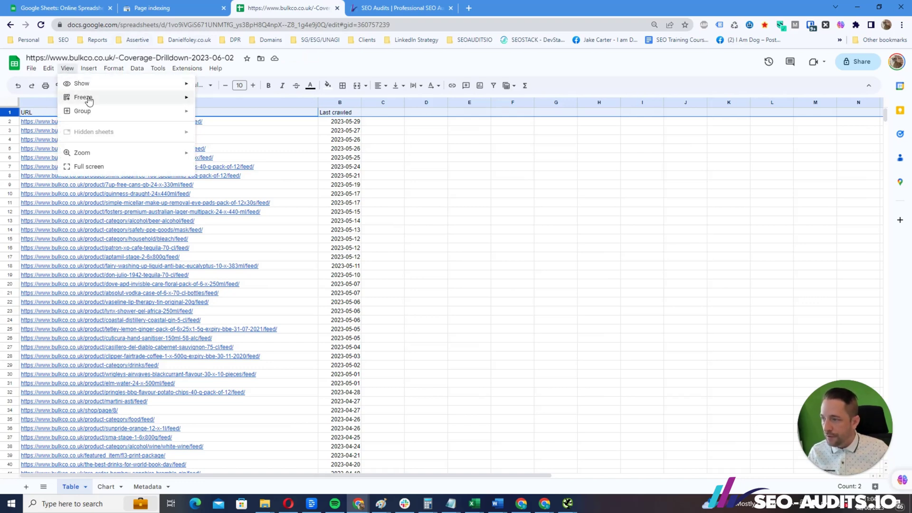
mouse_move(89, 100)
click(209, 114)
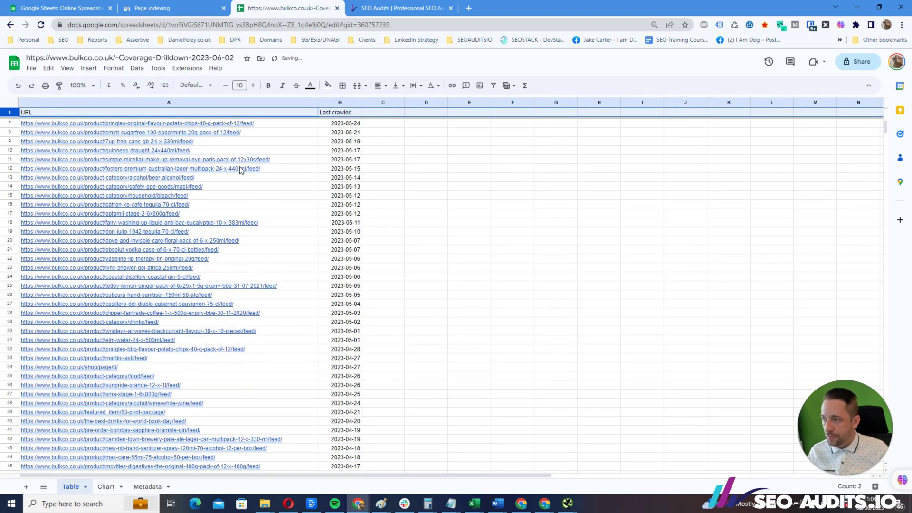
scroll(240, 169, up, 3)
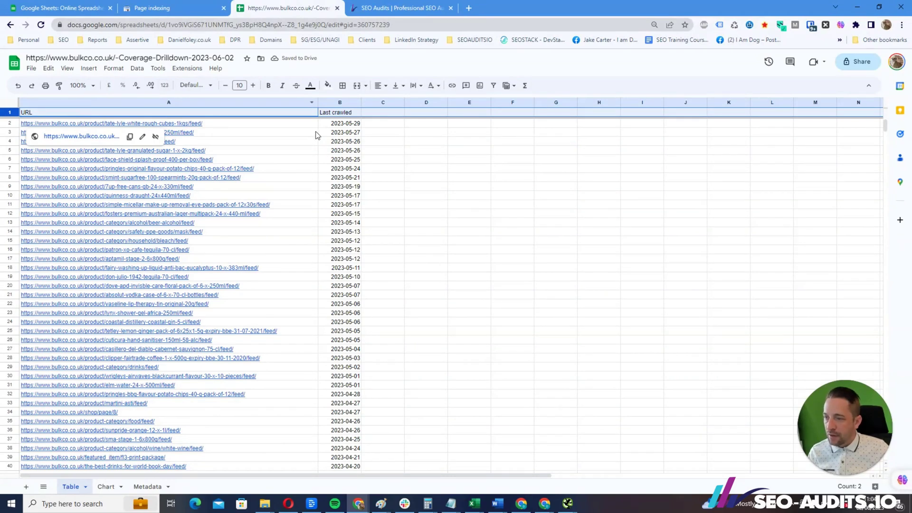
click(340, 103)
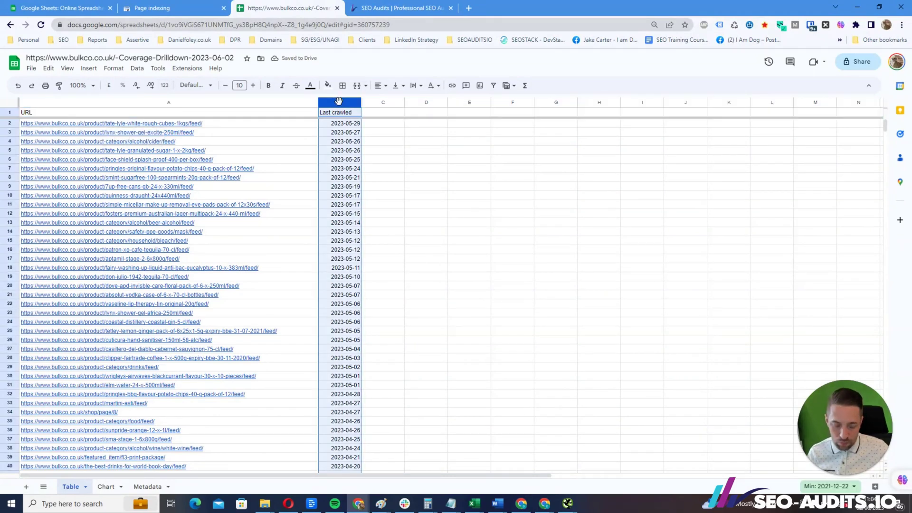
key(Delete)
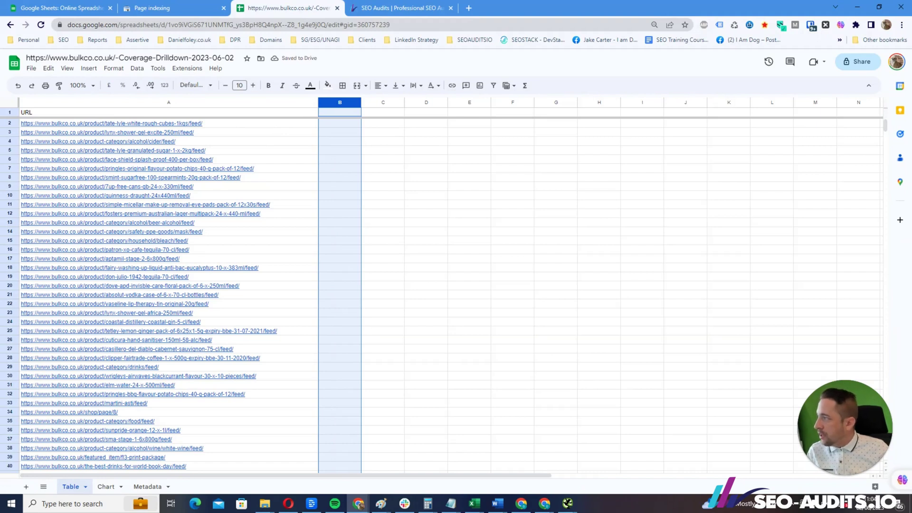
- Bring the second Chrome spreadsheet window in over the Coverage-Drilldown sheet
key(alt+Tab)
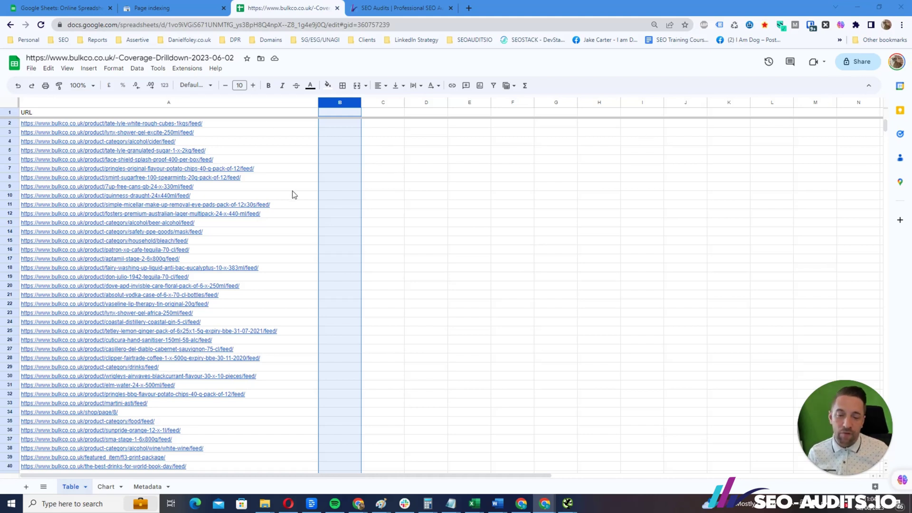
mouse_move(184, 185)
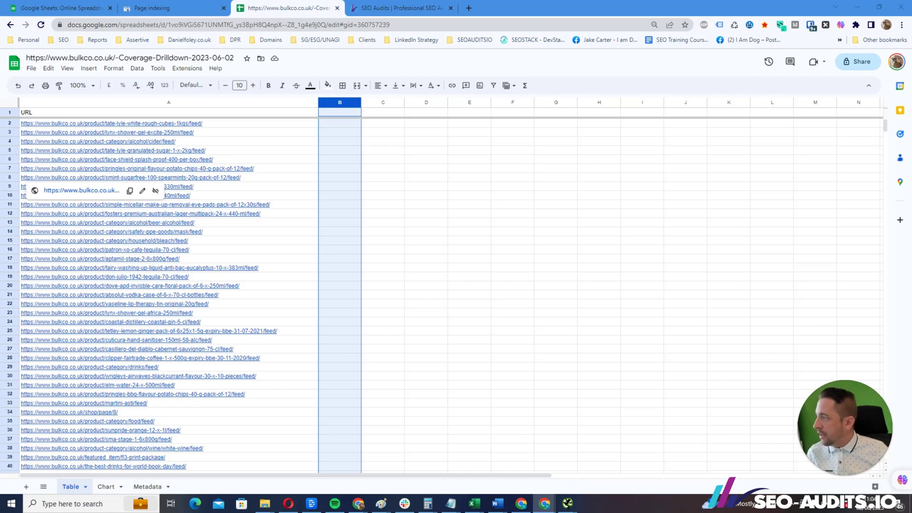
click(544, 503)
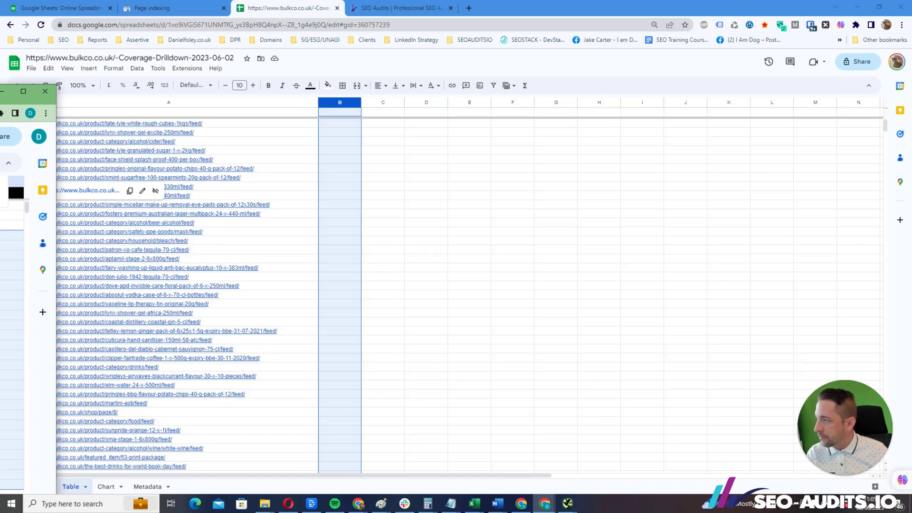
- Centre the Poll3 window, close its find bar, and open its Apps Script project
drag(10, 91, 332, 44)
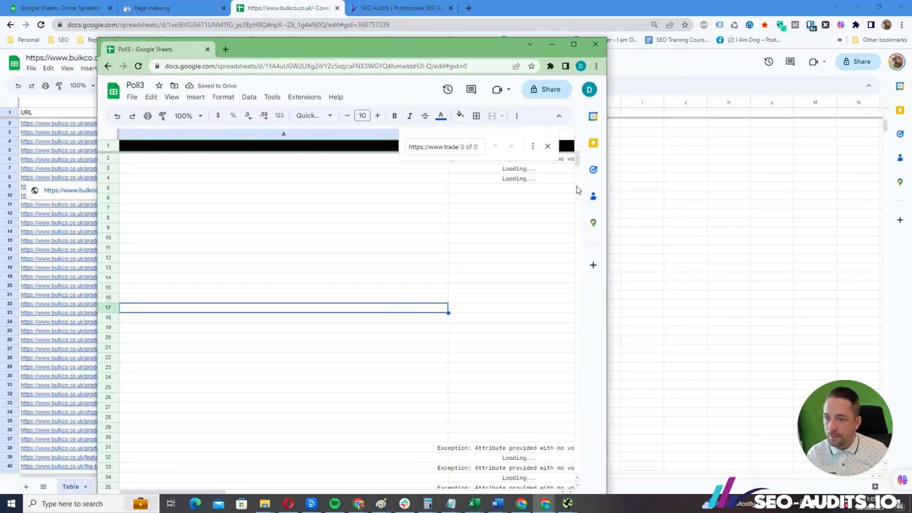
click(548, 146)
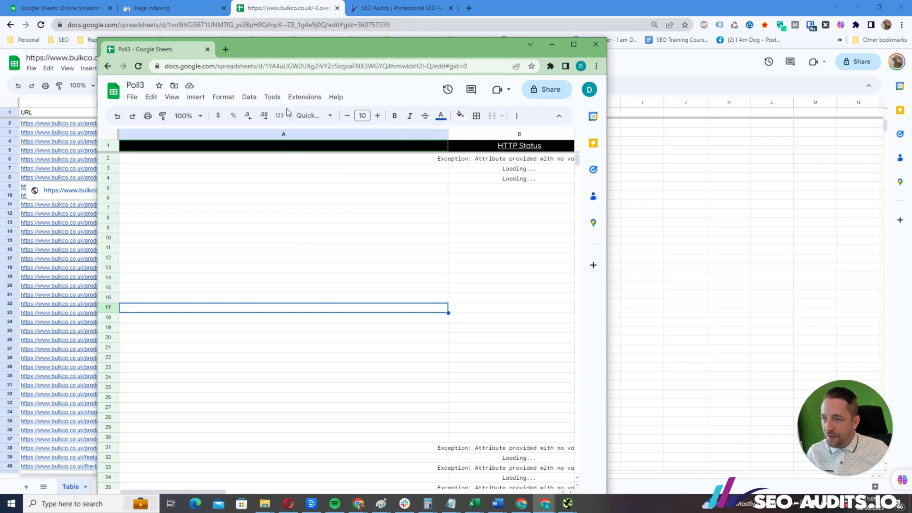
drag(316, 53, 382, 36)
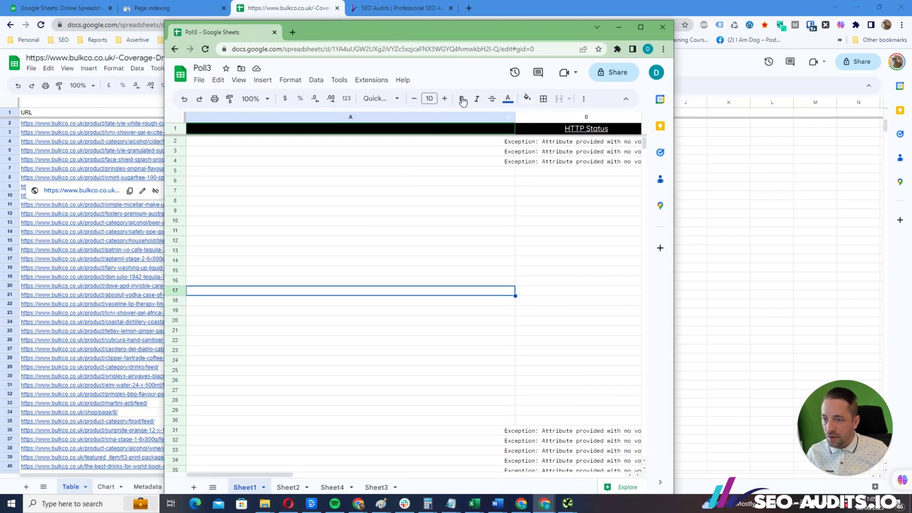
click(358, 82)
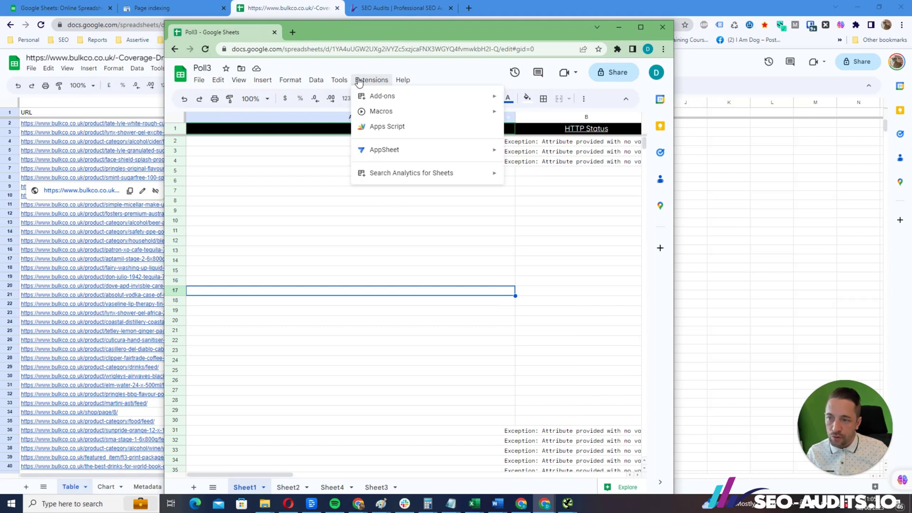
click(387, 127)
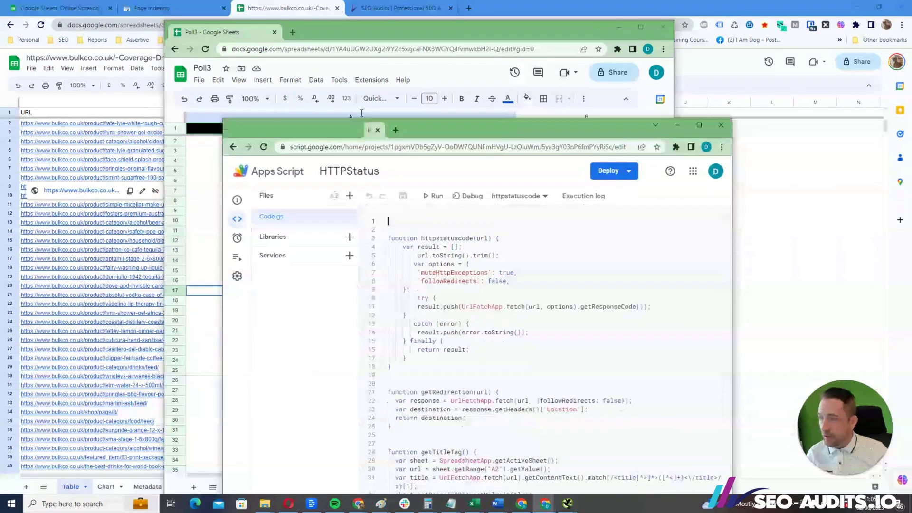
- Select the httpstatuscode function in the HTTPStatus project, save it, and return to Poll3
click(392, 76)
drag(392, 76, 388, 69)
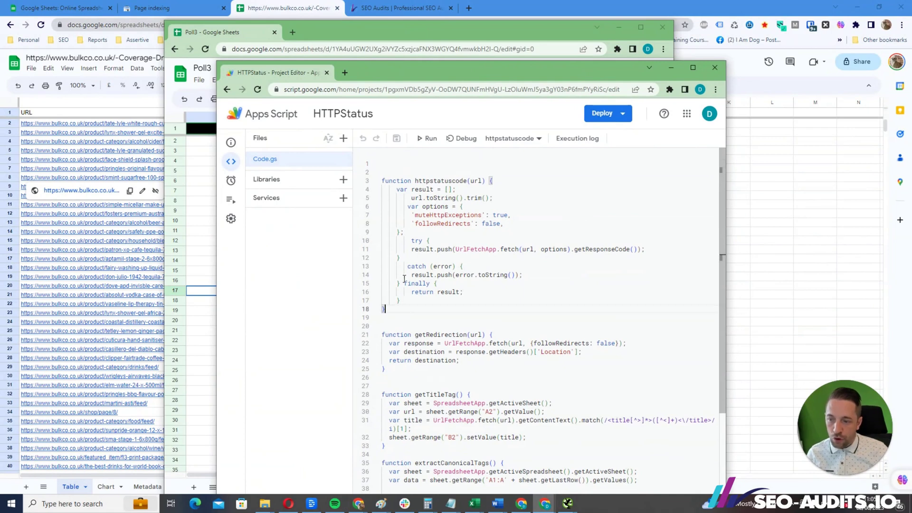
drag(385, 309, 393, 173)
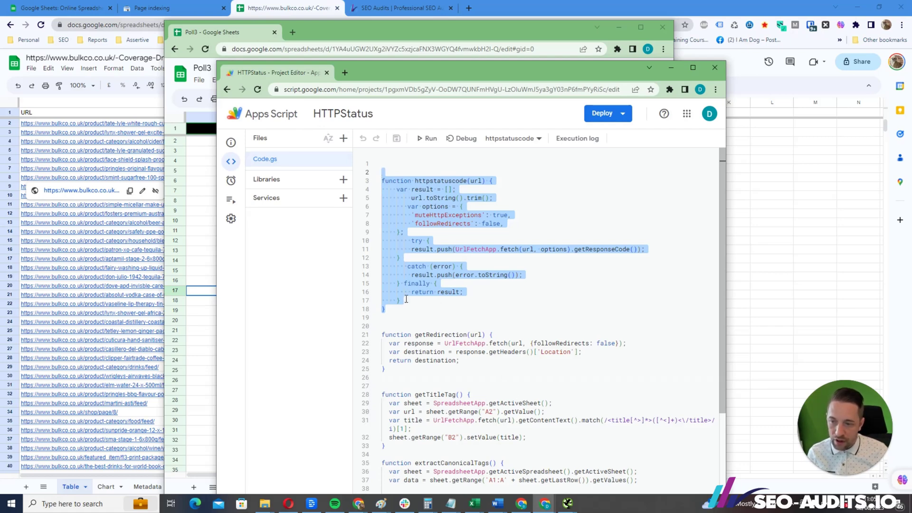
drag(386, 311, 364, 154)
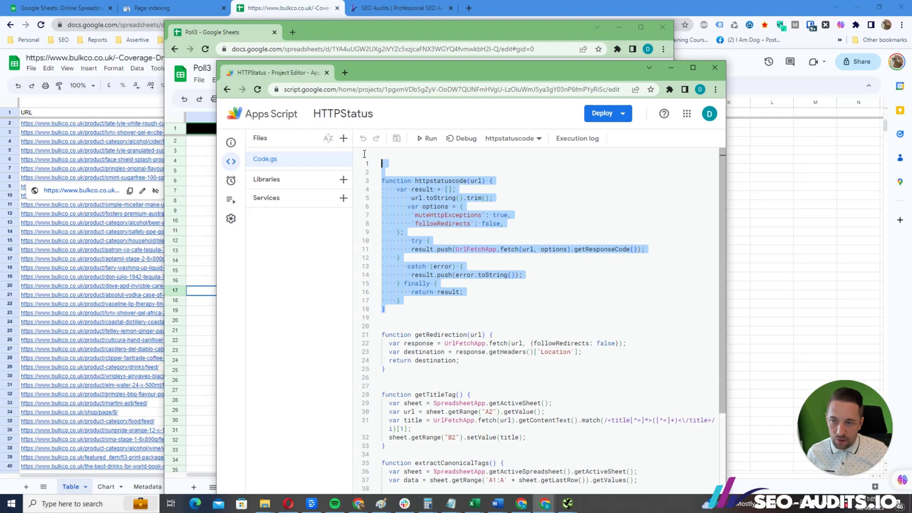
click(397, 136)
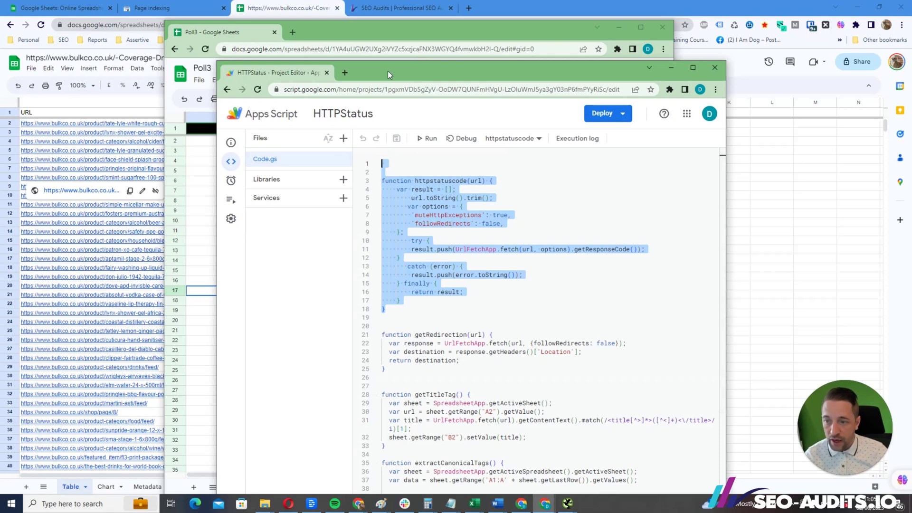
click(387, 57)
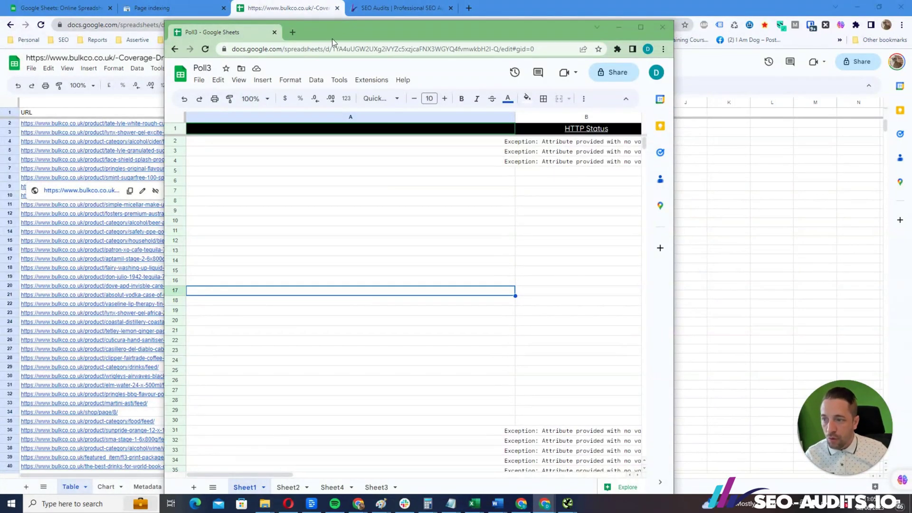
- Copy the Coverage-Drilldown URL column and paste it into Poll3 column A
key(alt+Tab)
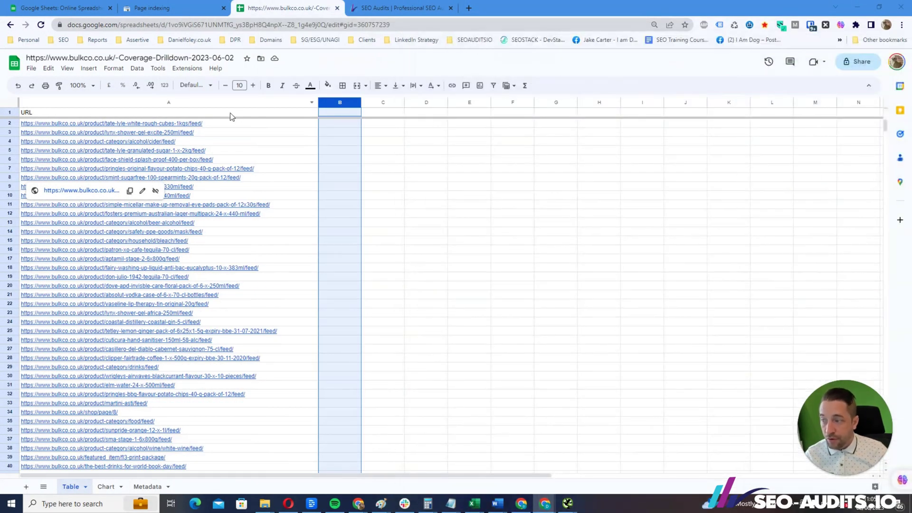
click(209, 102)
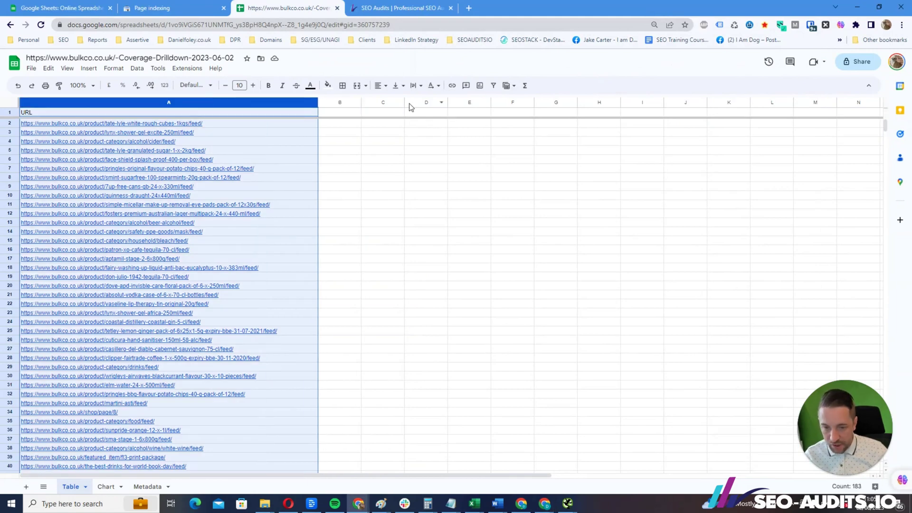
key(alt+Tab)
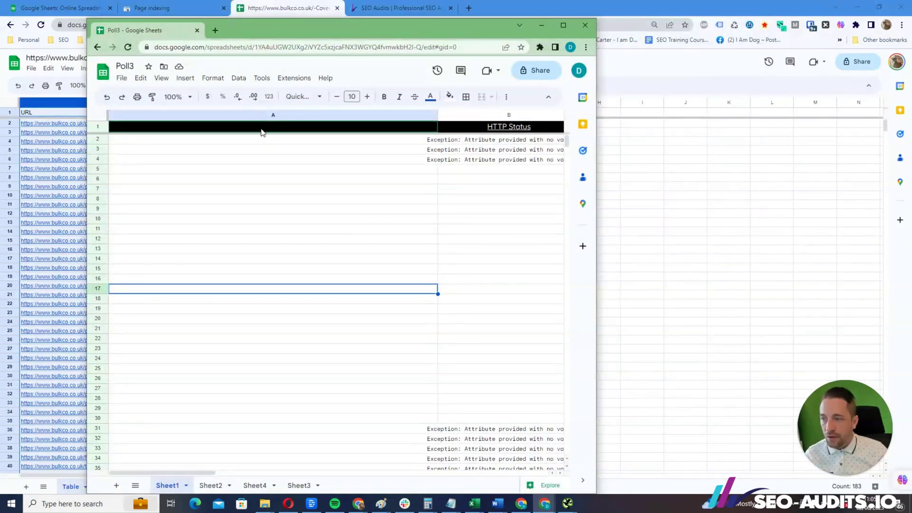
click(260, 130)
key(ctrl+v)
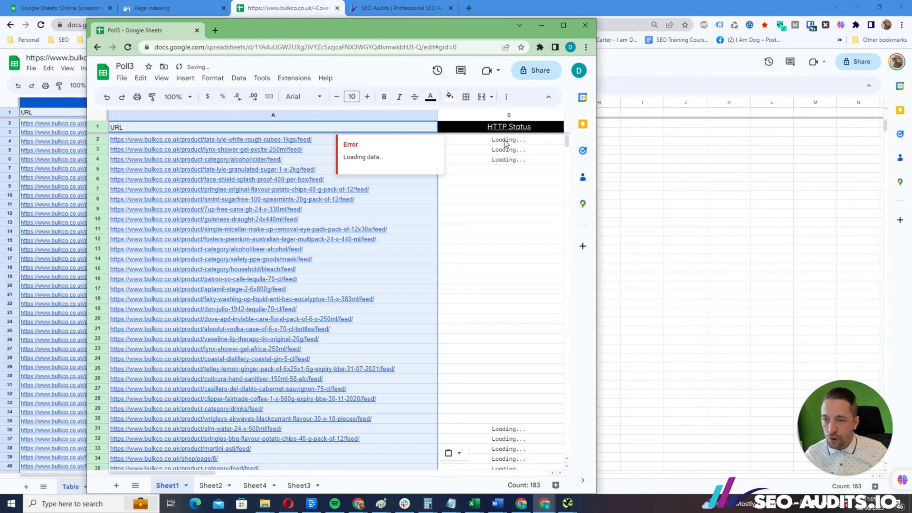
- Re-commit the httpstatuscode formula in B2 and fill it down column B to row 183
click(505, 141)
double_click(517, 141)
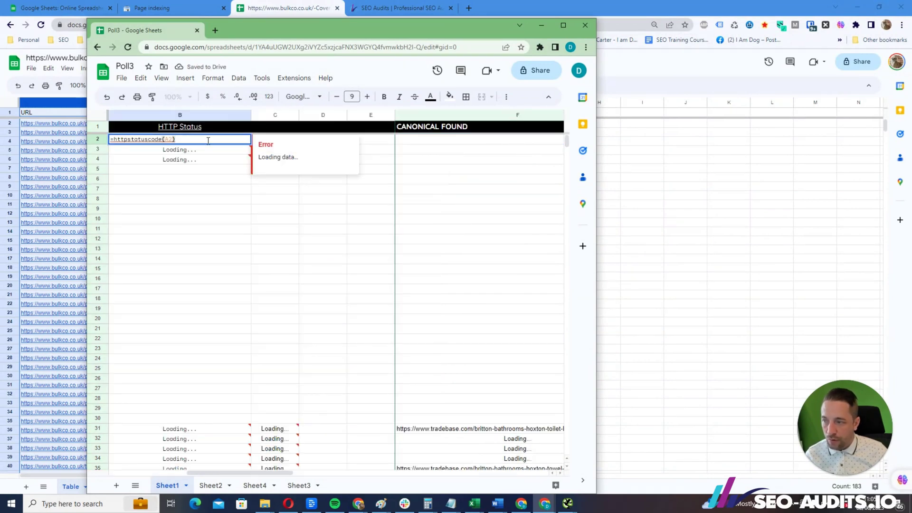
mouse_move(149, 139)
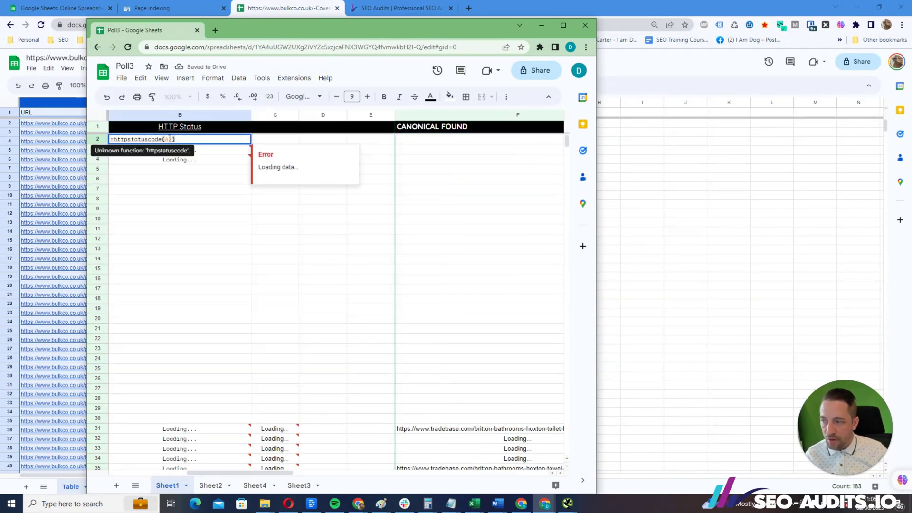
click(173, 183)
key(Left)
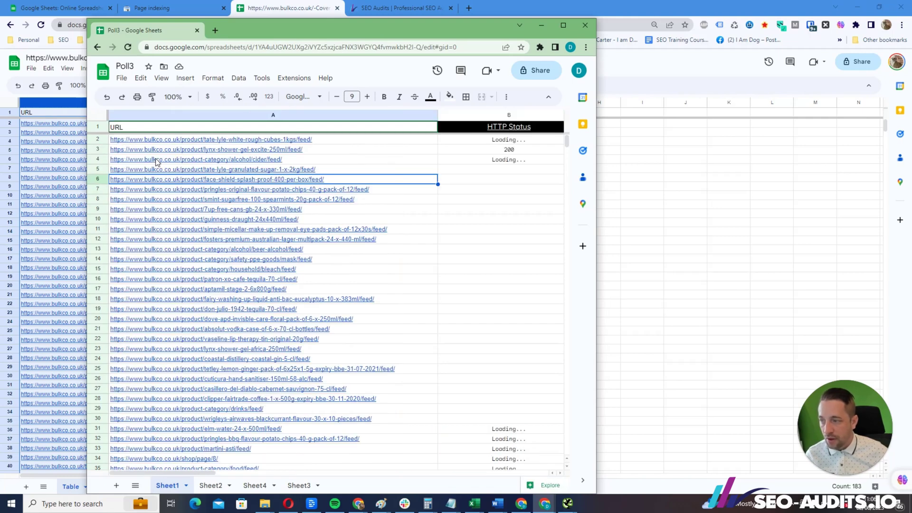
click(563, 25)
click(492, 140)
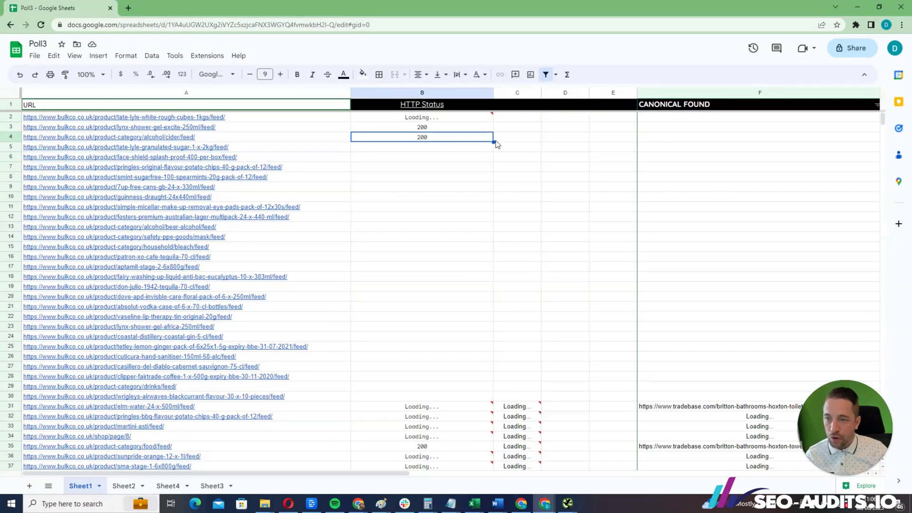
drag(494, 141, 416, 231)
scroll(451, 284, up, 5)
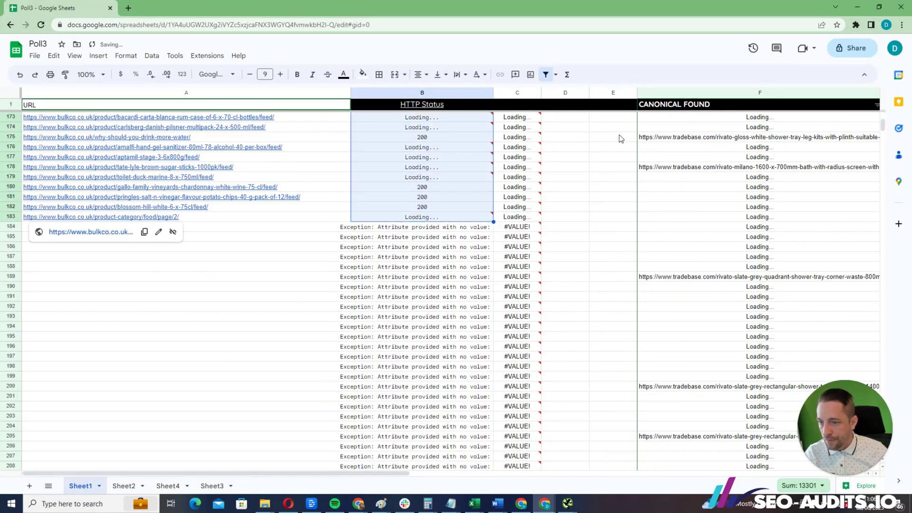
scroll(557, 202, up, 5)
scroll(557, 202, up, 20)
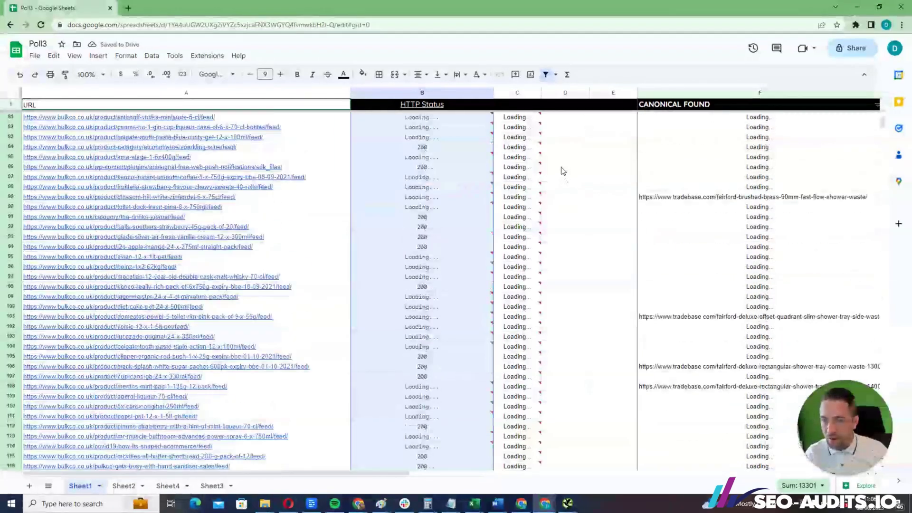
scroll(546, 149, up, 10)
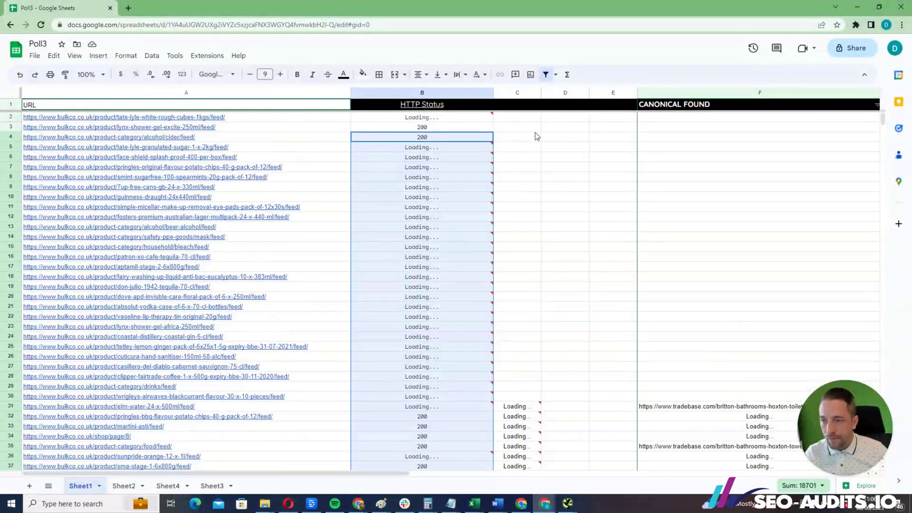
- Clear column C's loading values and restore the Poll3 window size
click(515, 93)
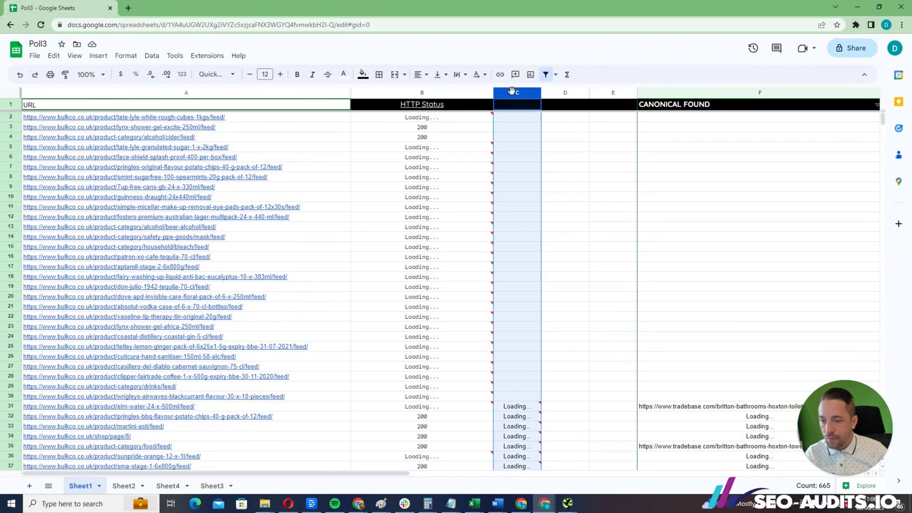
key(Delete)
click(568, 169)
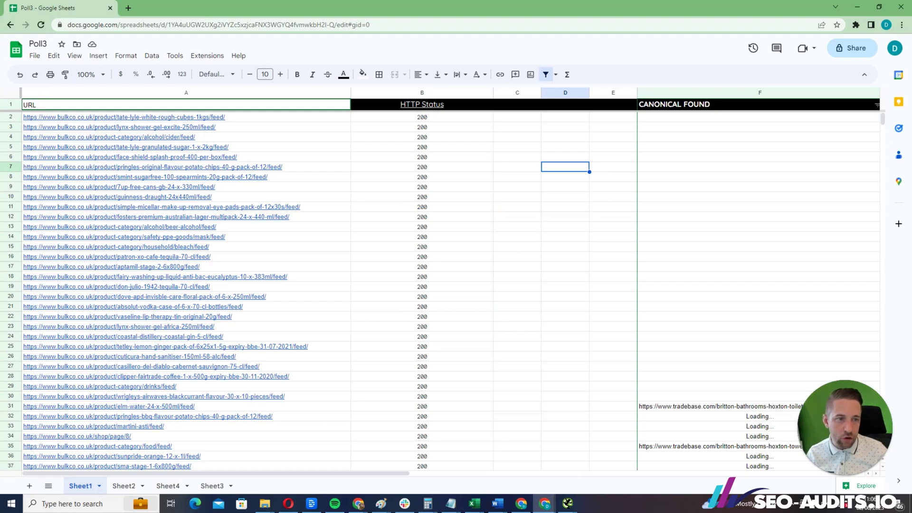
double_click(589, 5)
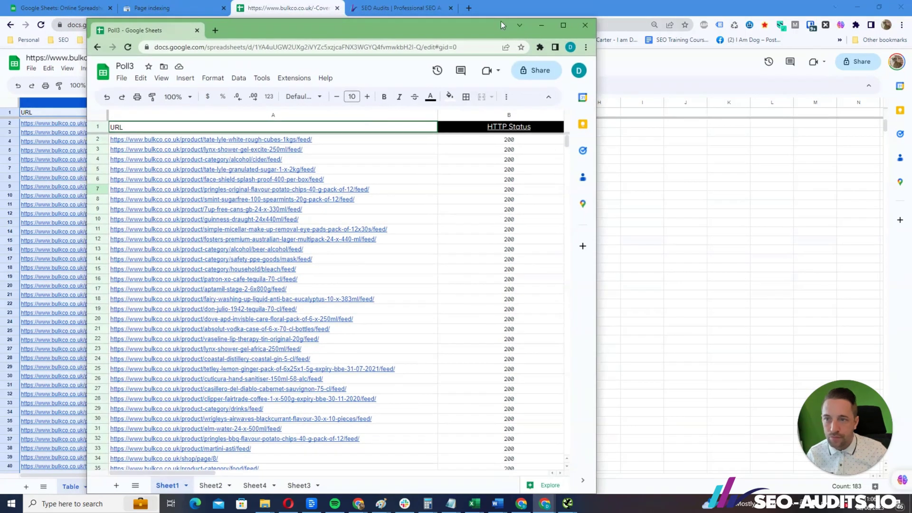
- Export all internal crawl URLs to CSV as bulkcokinternal_all.csv
click(501, 21)
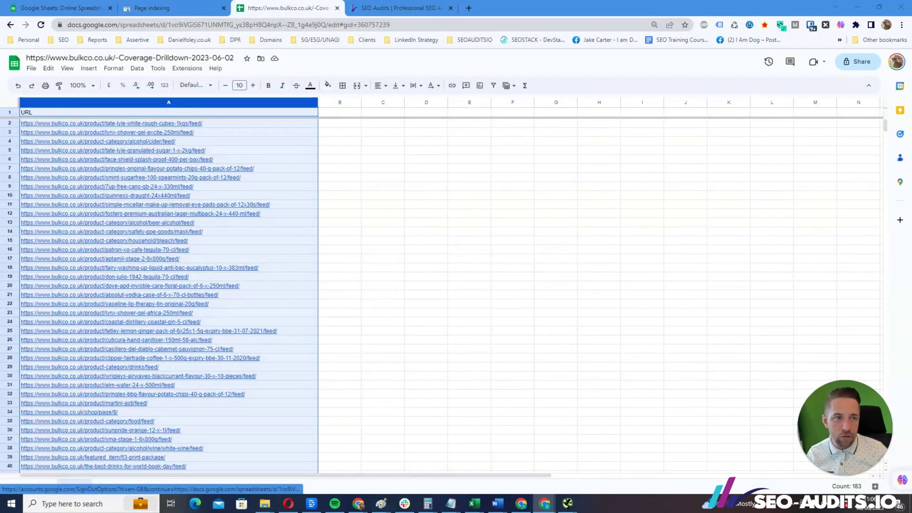
key(alt+Tab)
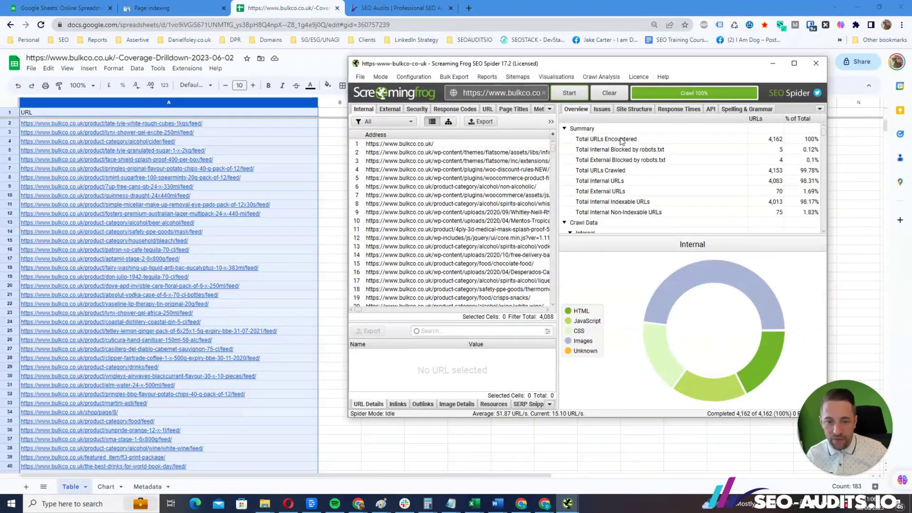
click(484, 121)
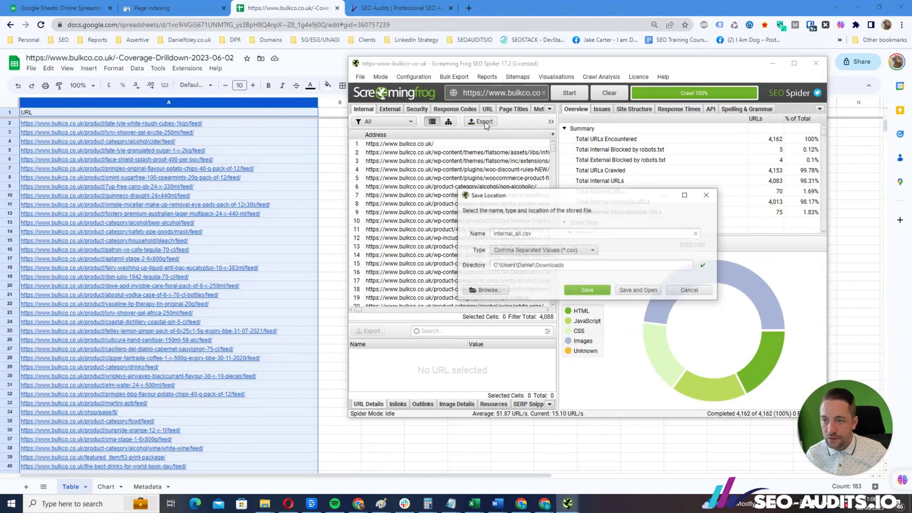
double_click(494, 232)
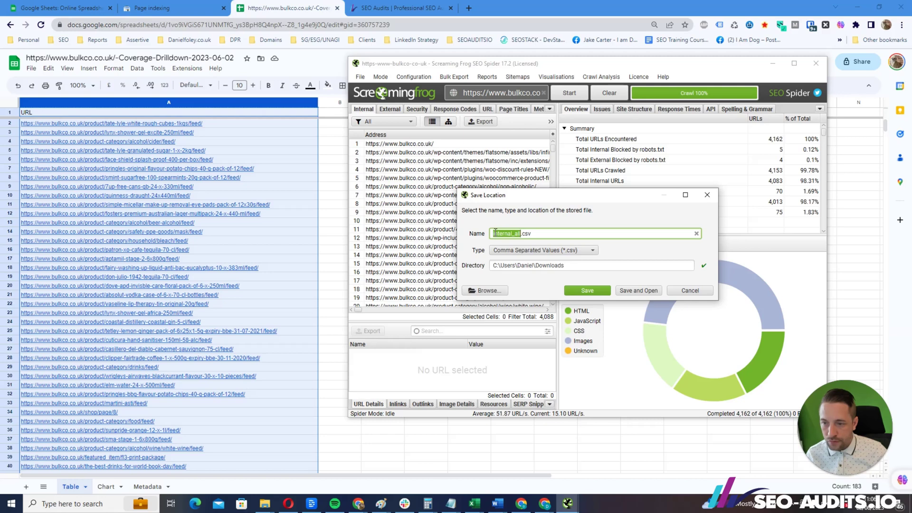
text(bulk)
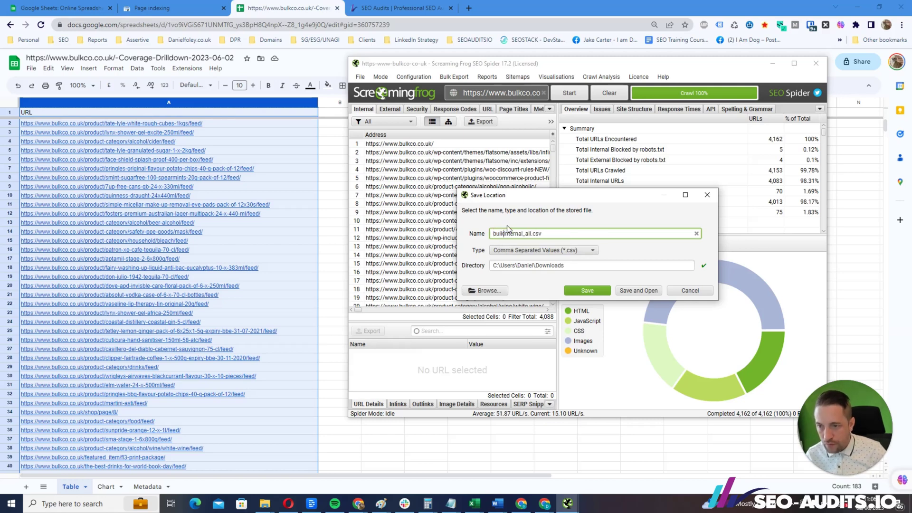
text(cok)
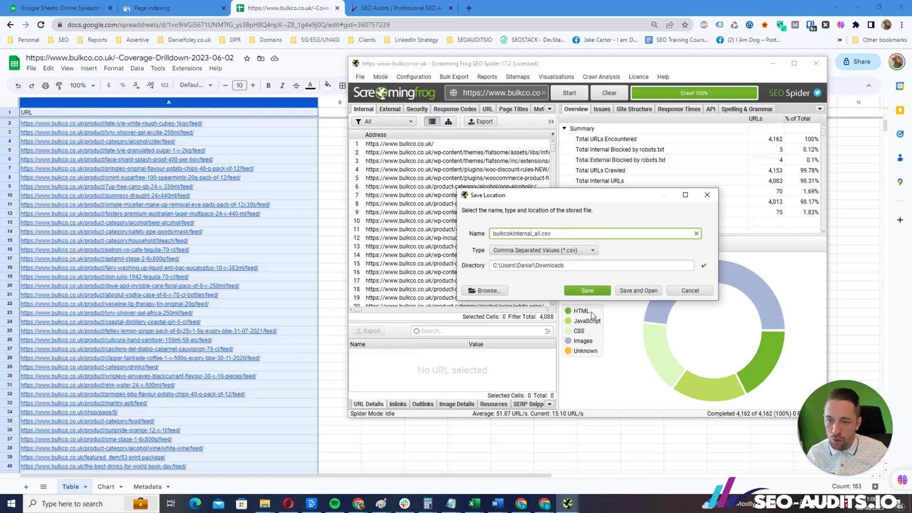
click(587, 290)
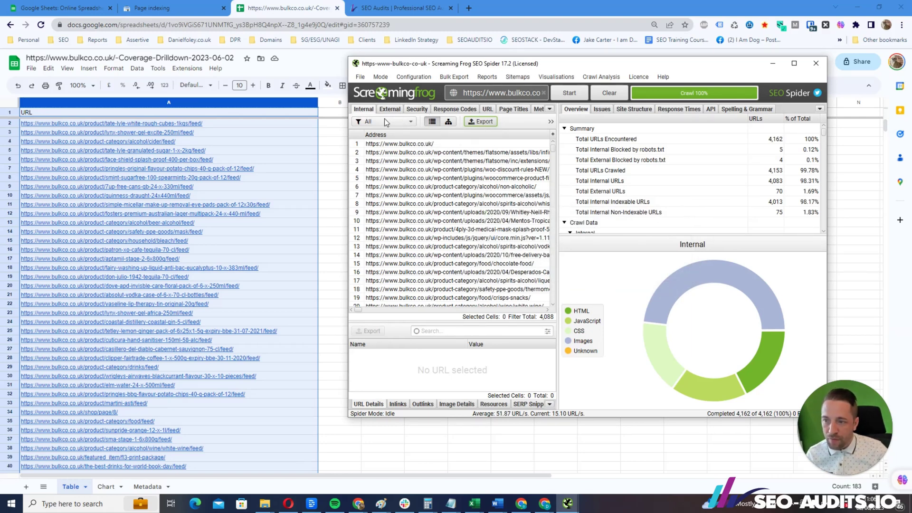
- Filter to HTML and export the 716 URLs as bulkco-internal-html.csv
click(361, 124)
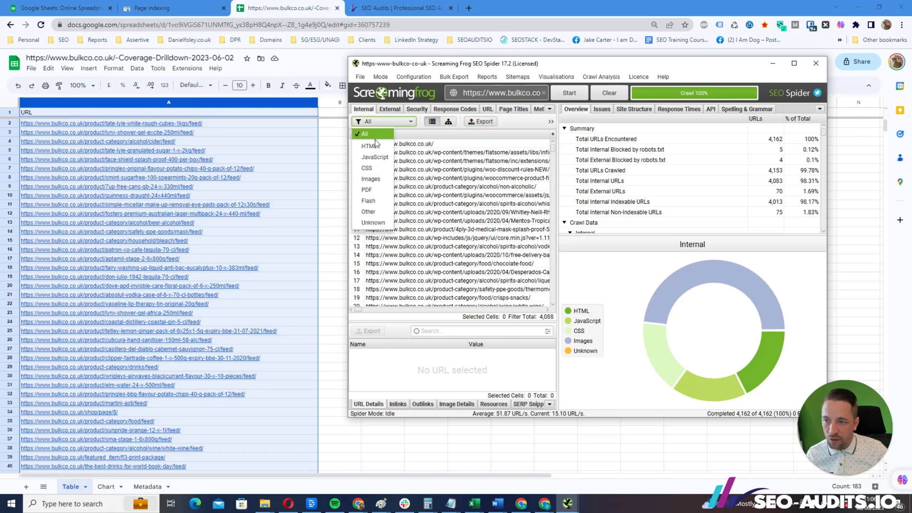
click(372, 147)
click(481, 122)
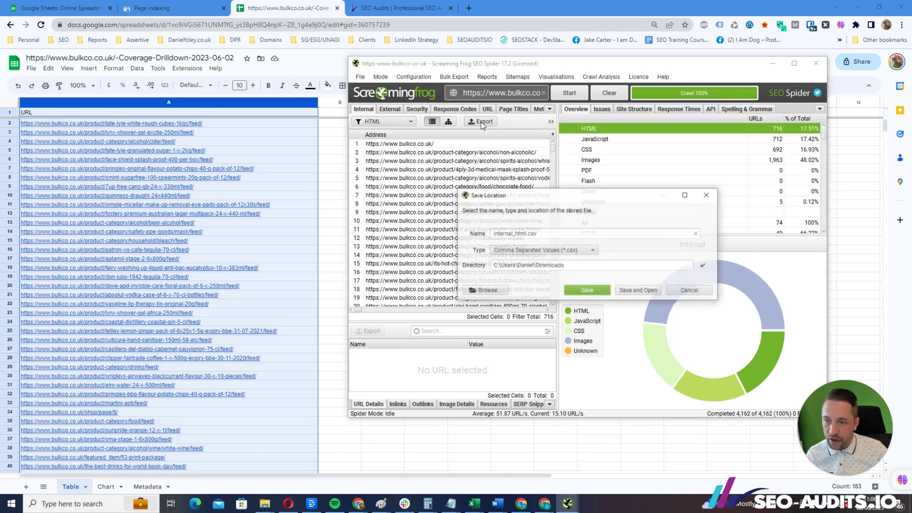
double_click(494, 238)
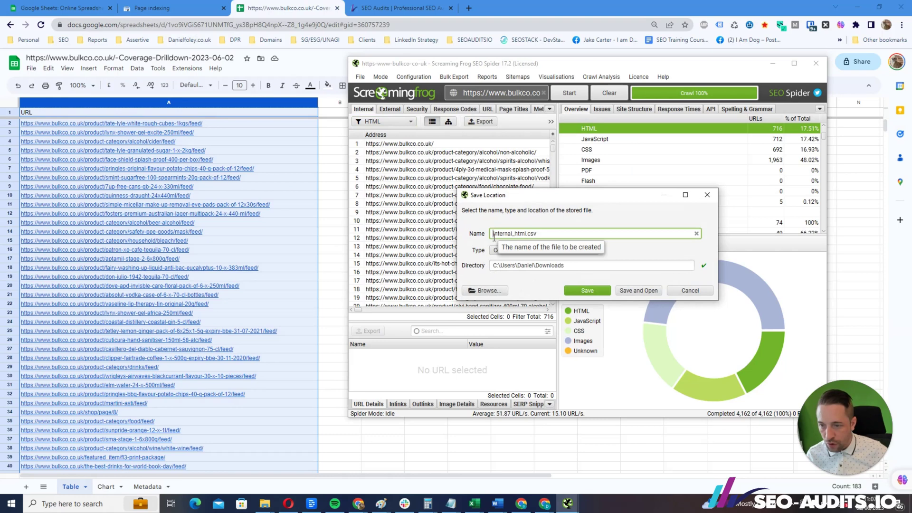
key(ctrl+a)
text(bulkco-internal-html.csv)
key(Return)
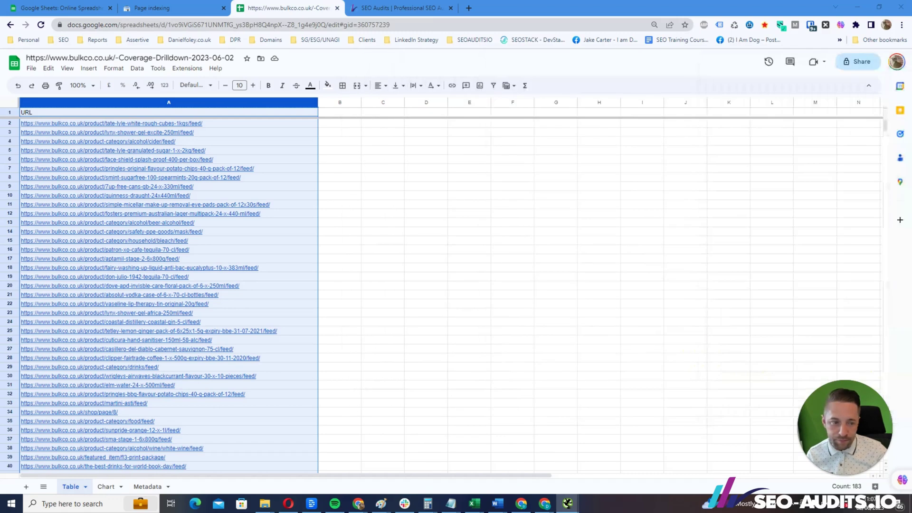
- Open the bulkcointernal_html export from Downloads in Excel and copy all its data
click(772, 63)
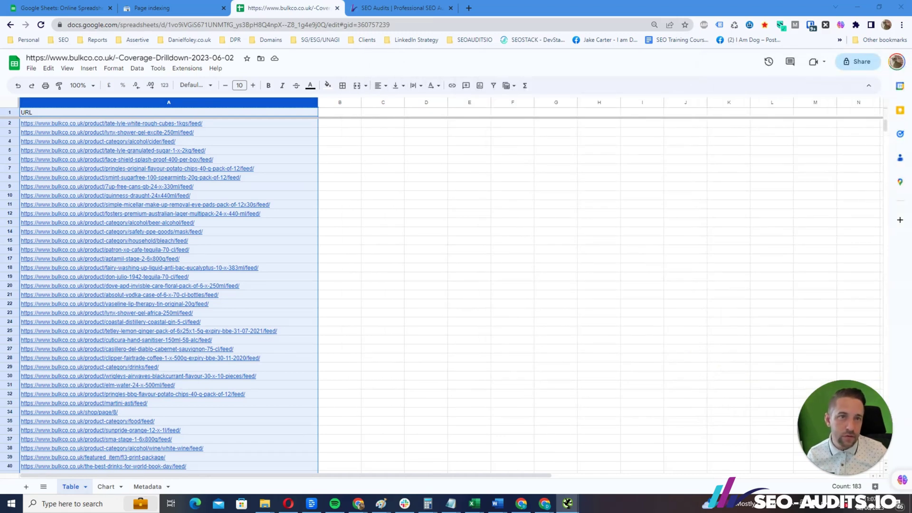
key(super+e)
key(alt+F4)
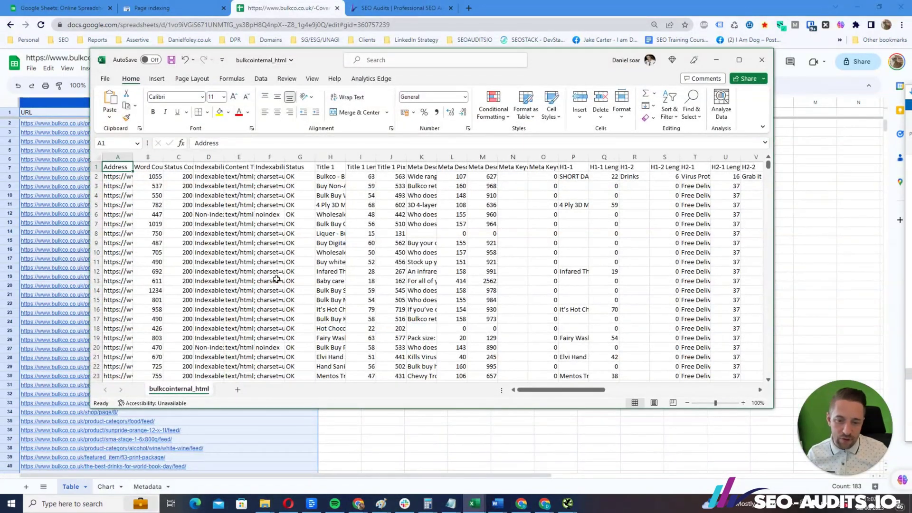
click(310, 251)
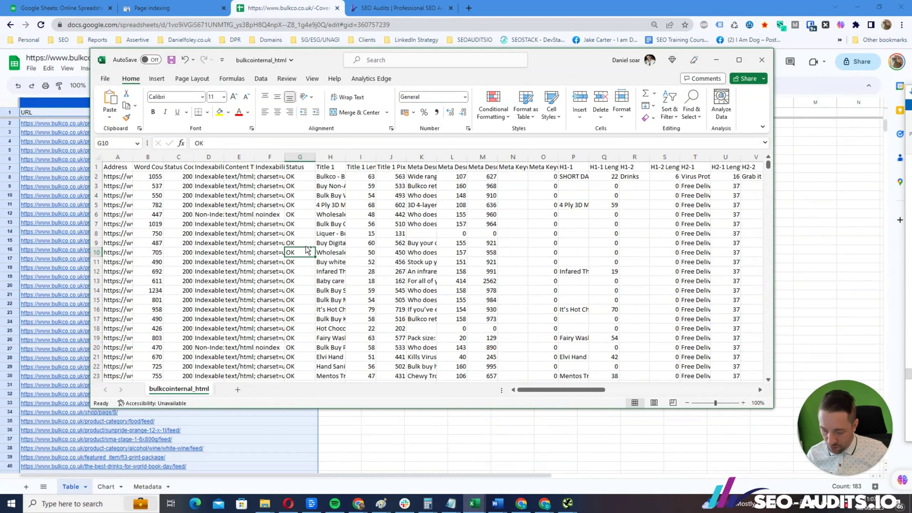
key(ctrl+a)
key(ctrl+c)
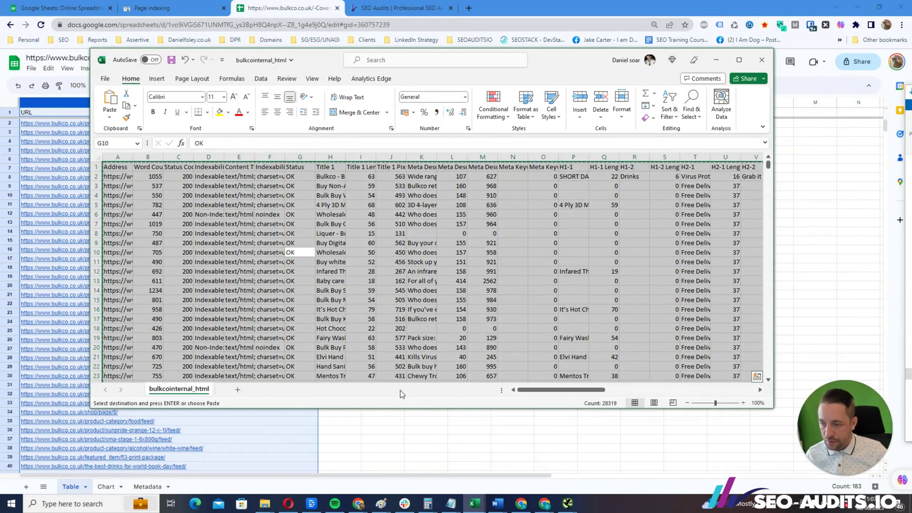
click(405, 436)
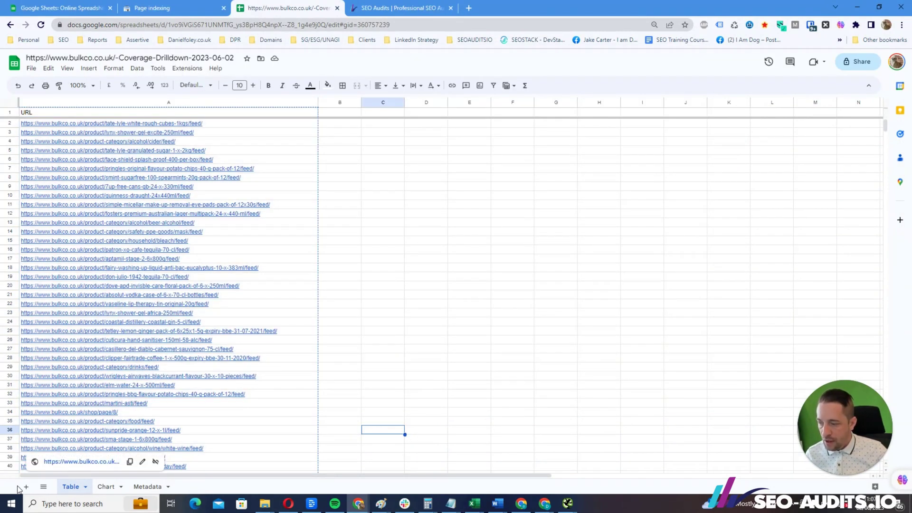
- Add a new sheet named 'Full Site Crawl'
click(26, 487)
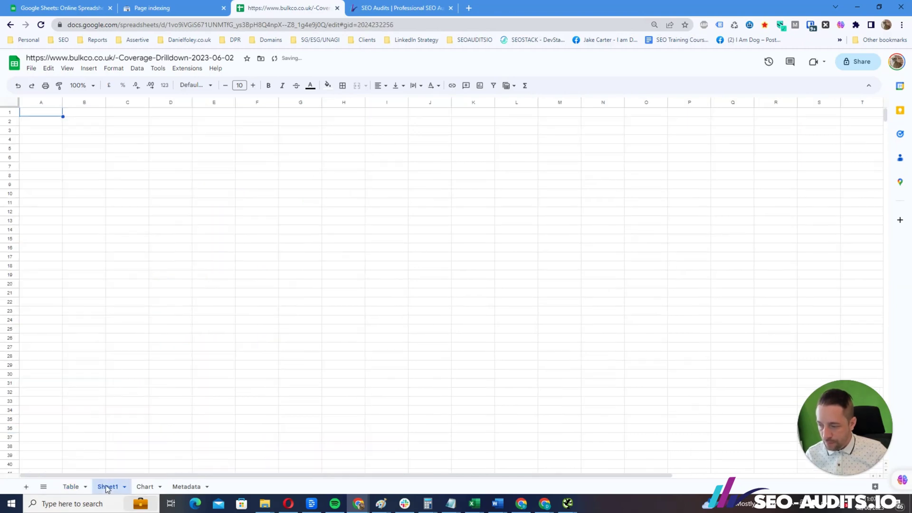
double_click(105, 487)
key(Caps_Lock)
text(F)
key(Caps_Lock)
text(ul)
key(Caps_Lock)
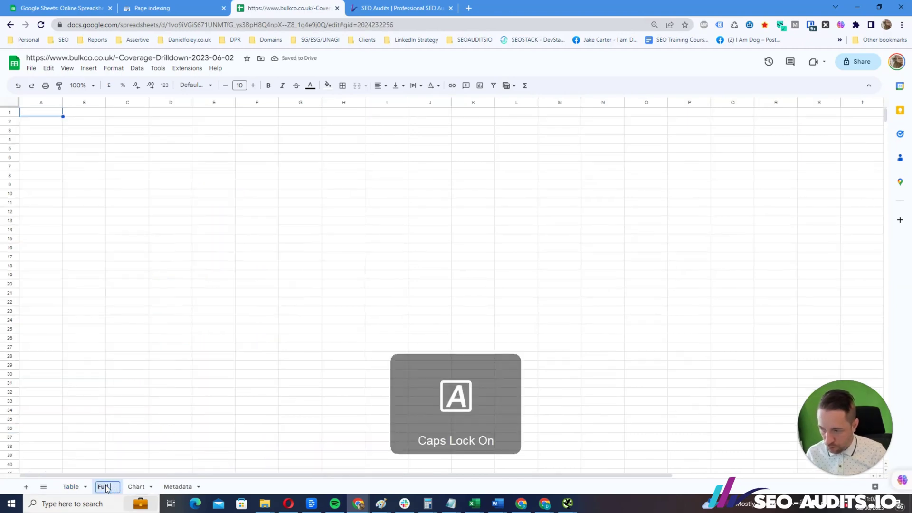
key(Caps_Lock)
text(l Site)
key(Caps_Lock)
text(C)
key(Caps_Lock)
text(rawl)
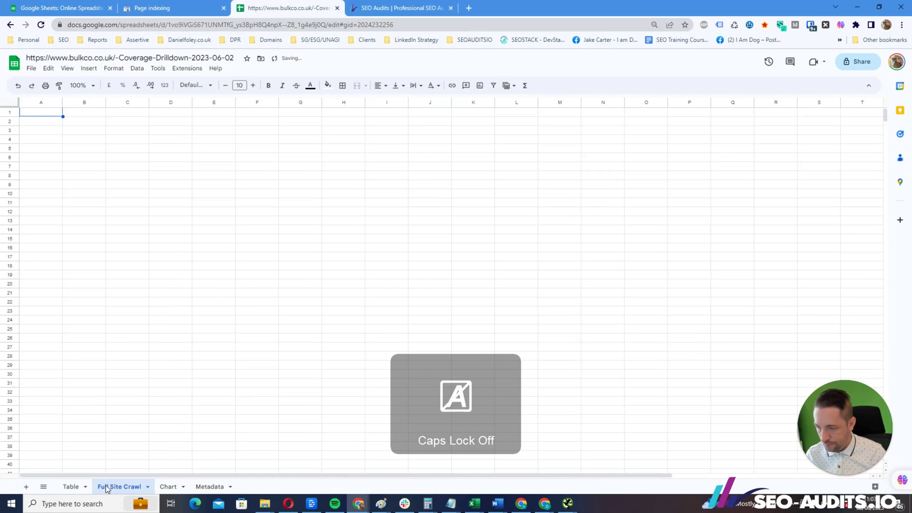
key(Return)
- Paste the copied crawl data as values only and widen the Address column
click(53, 71)
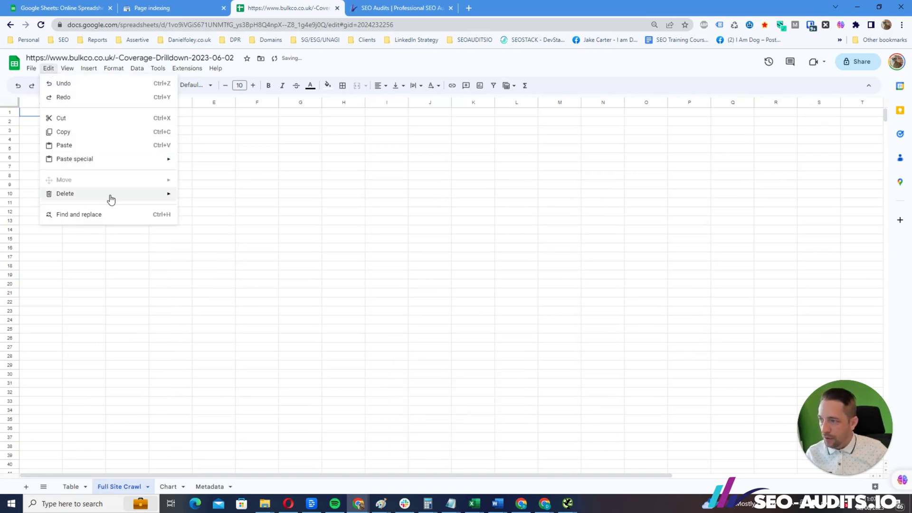
mouse_move(130, 159)
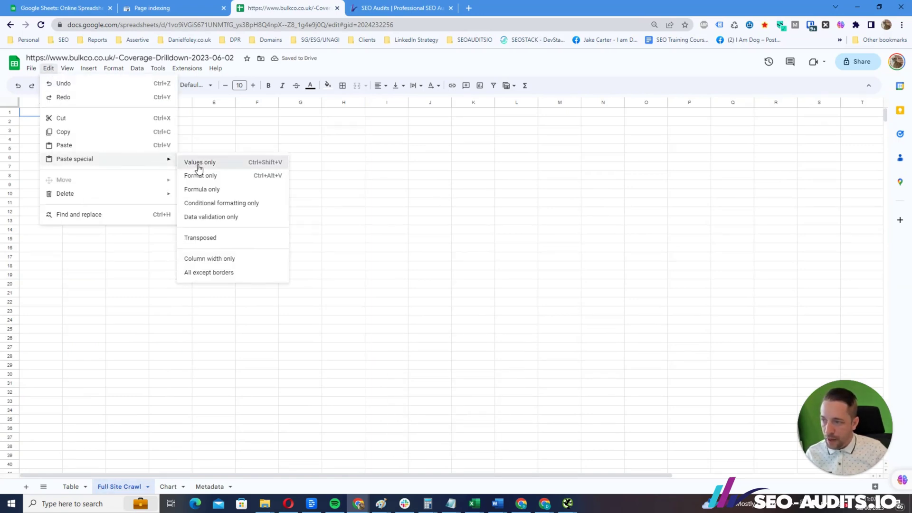
click(253, 163)
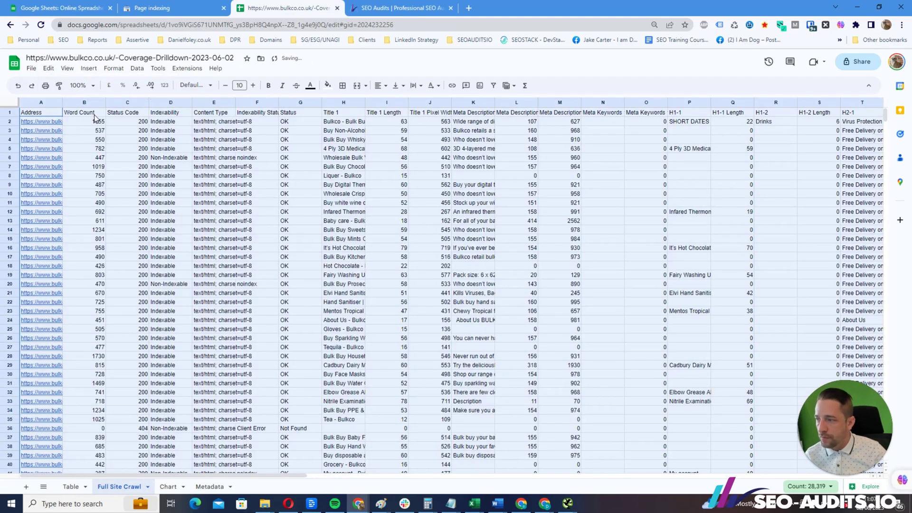
drag(62, 101, 224, 100)
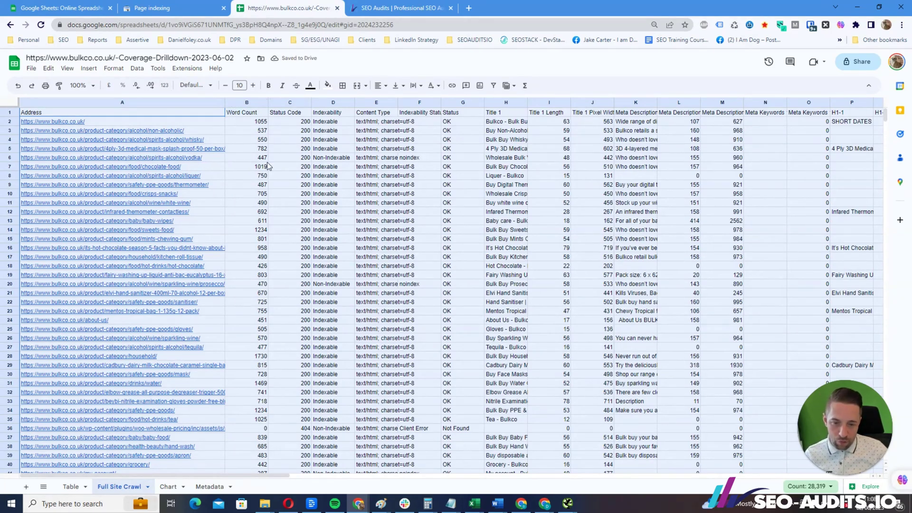
- Select the Word Count and Status Code columns, then maximize the Screaming Frog crawl window
click(245, 103)
shift+click(276, 103)
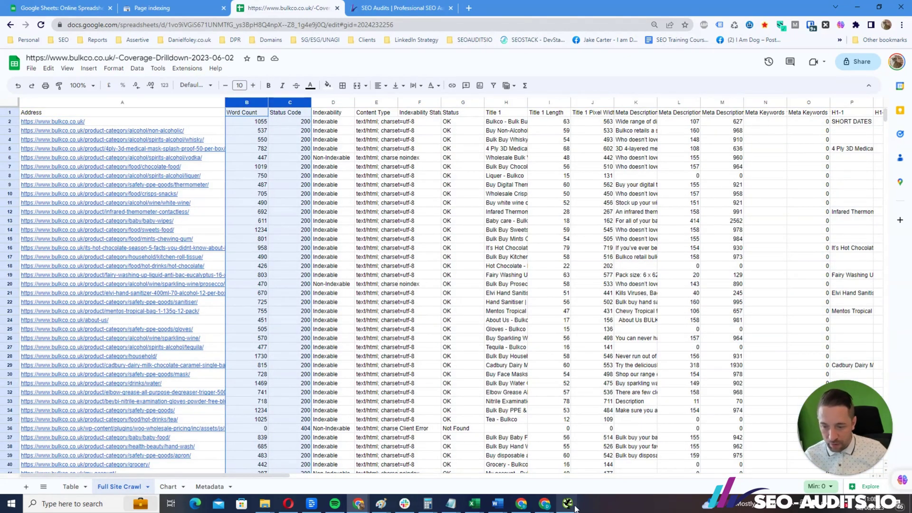
mouse_move(567, 502)
mouse_move(733, 474)
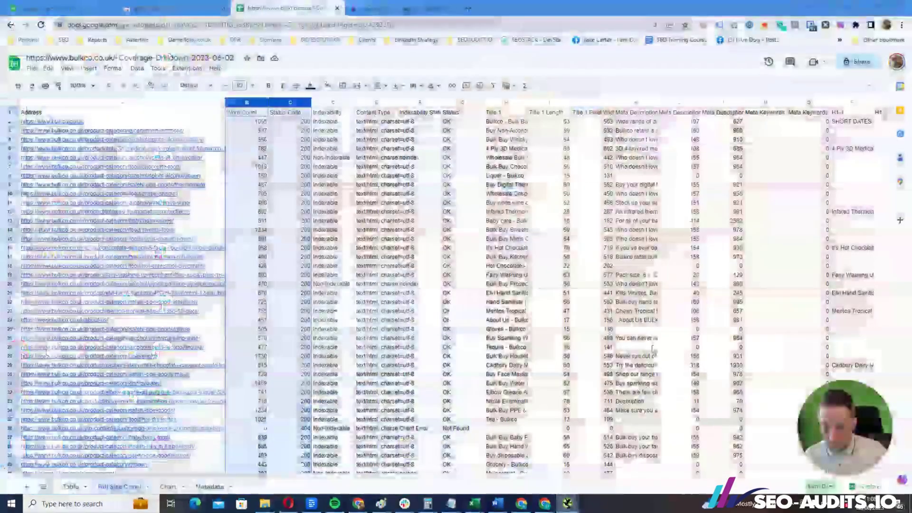
key(alt+Tab)
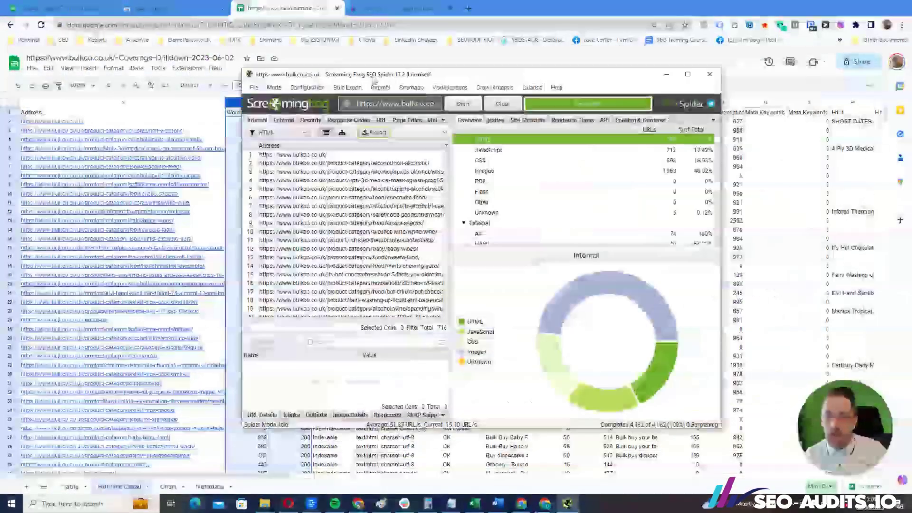
key(super+Up)
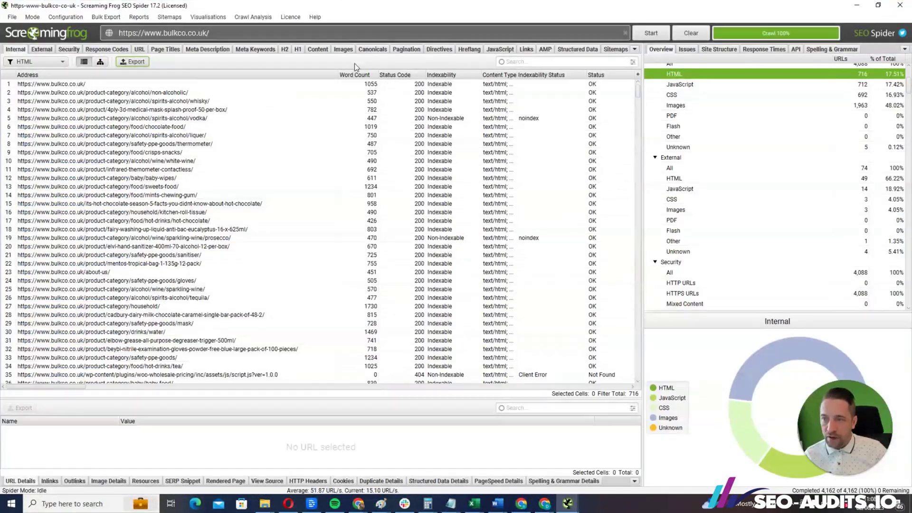
- Move Screaming Frog's Word Count column after Indexability and return to the crawl spreadsheet
click(355, 76)
drag(355, 75, 332, 72)
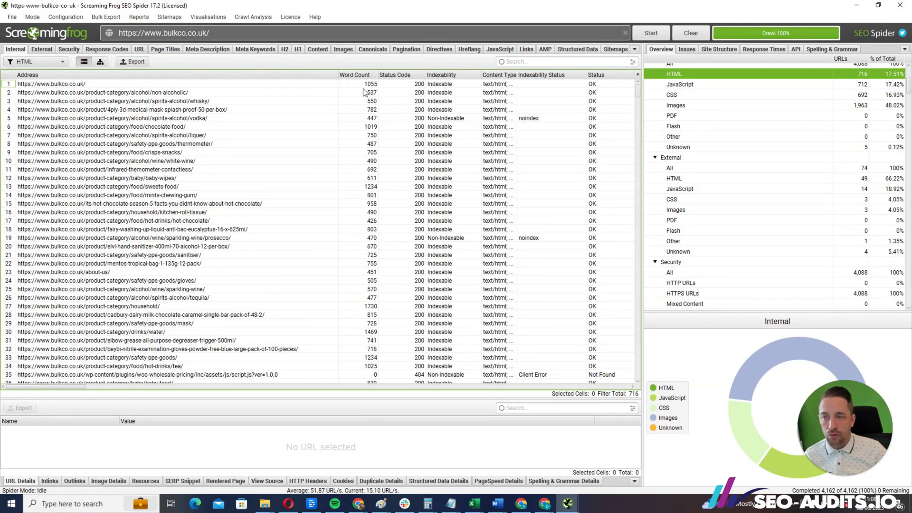
click(857, 6)
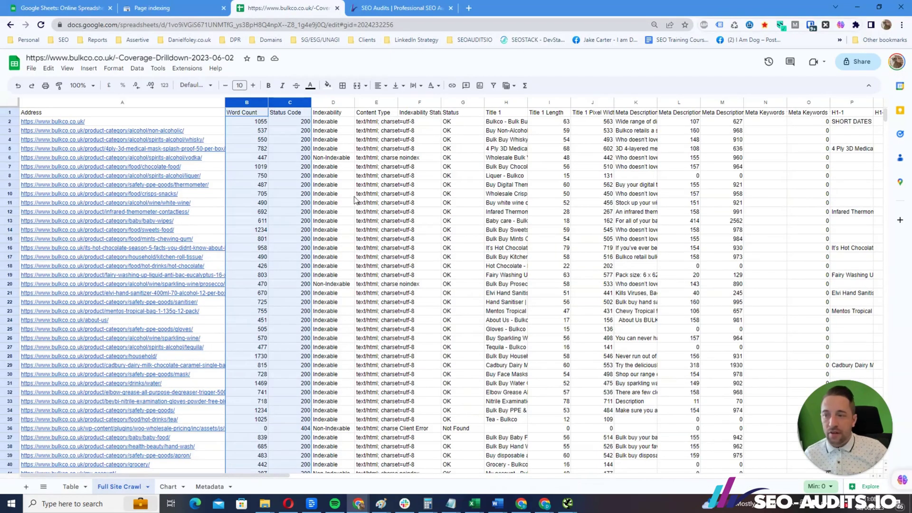
- Select the URL addresses in rows 3 to 37
click(290, 221)
scroll(332, 220, down, 2)
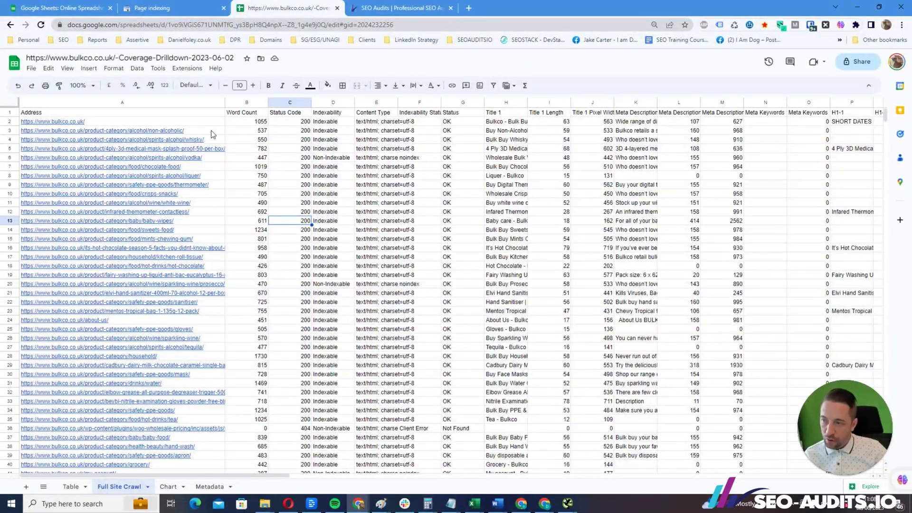
drag(211, 130, 209, 441)
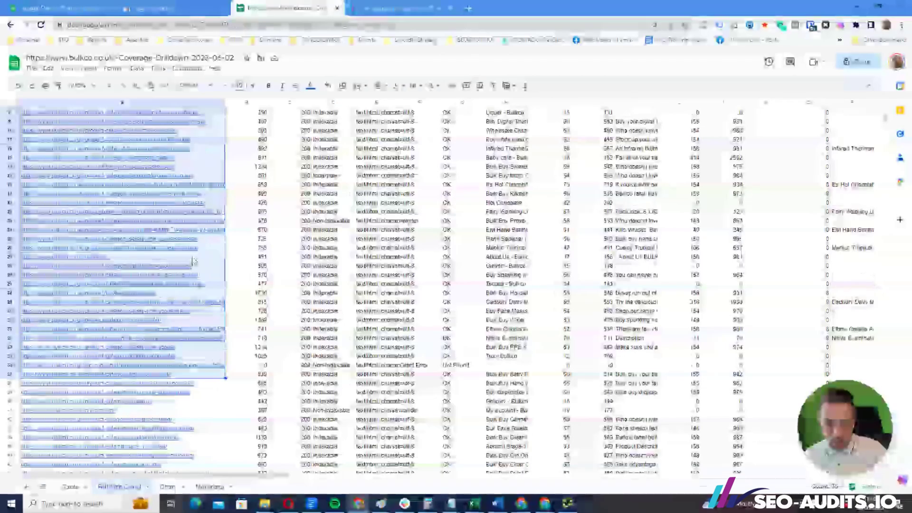
- Rename the Table sheet to URLS and bring the Poll3 spreadsheet forward
click(169, 488)
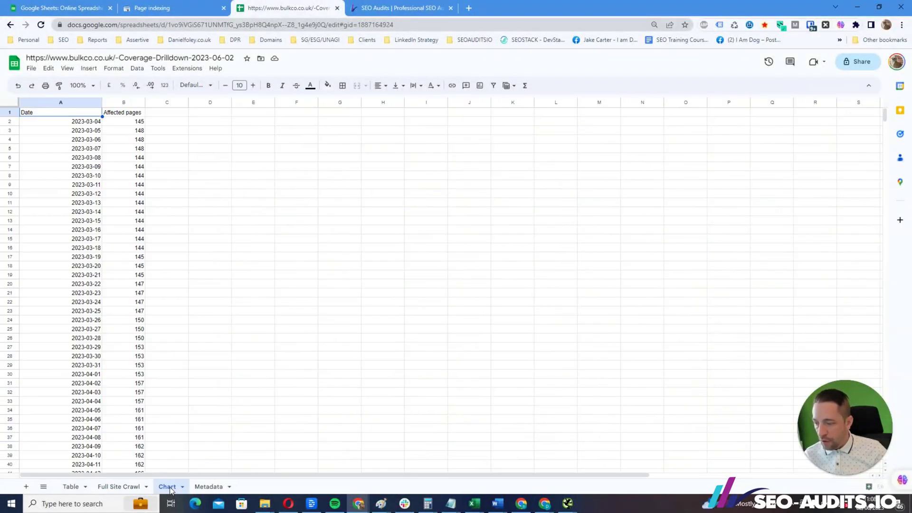
click(69, 485)
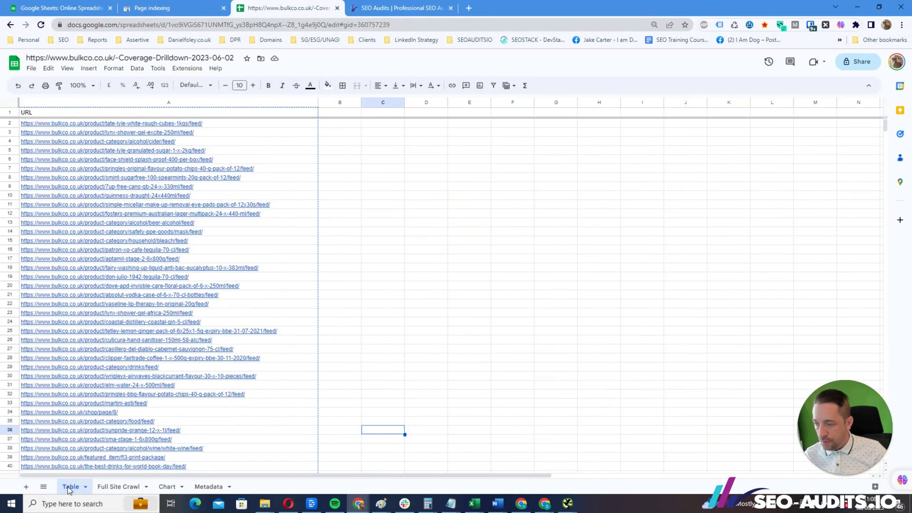
double_click(70, 487)
key(Caps_Lock)
text(URLs)
key(Return)
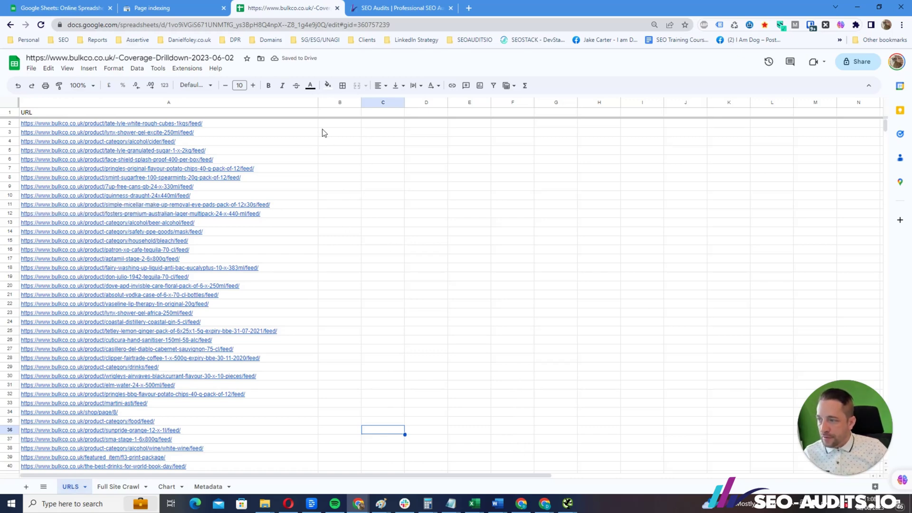
key(alt+Tab)
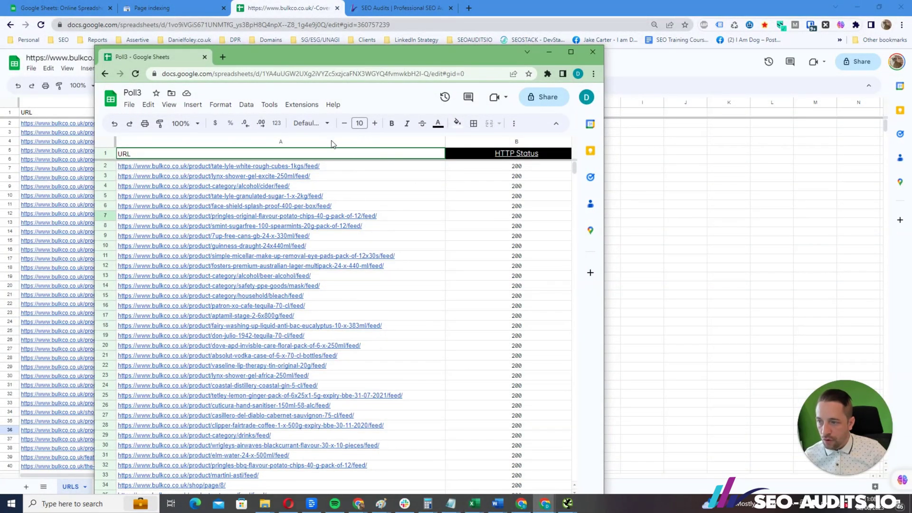
- Select Poll3's HTTP Status column, recentre its window, and return to Coverage-Drilldown
click(494, 141)
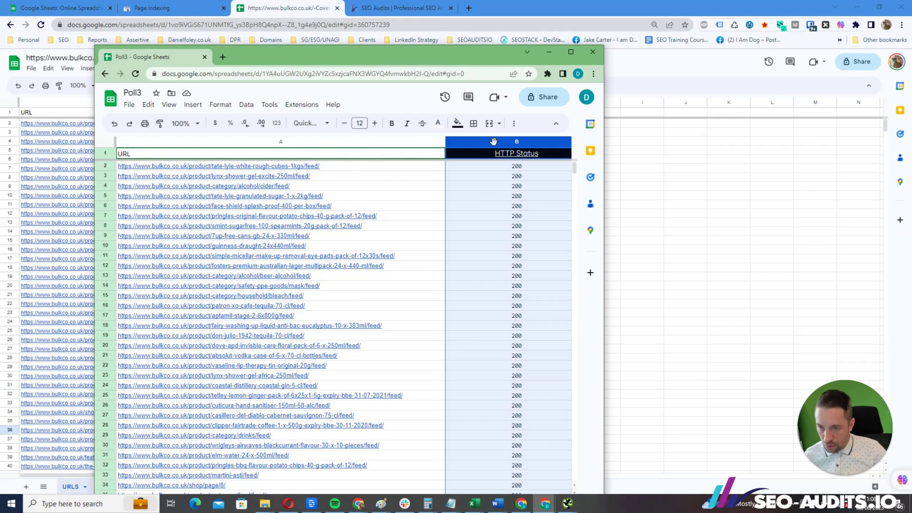
drag(456, 53, 0, 54)
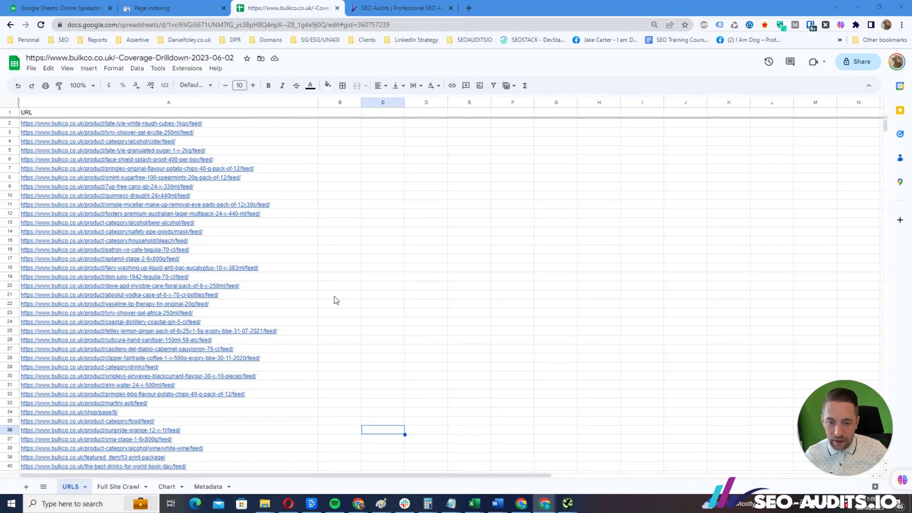
drag(1, 88, 189, 87)
drag(1, 65, 374, 30)
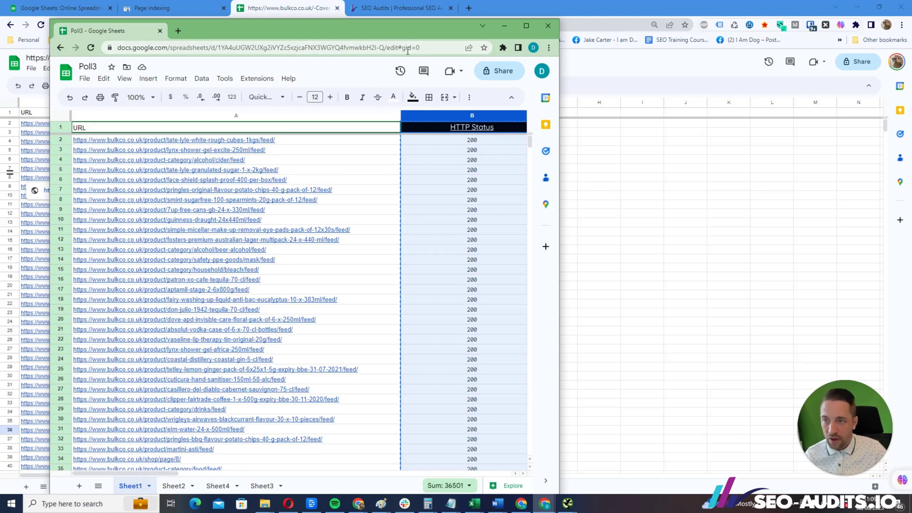
key(alt+Tab)
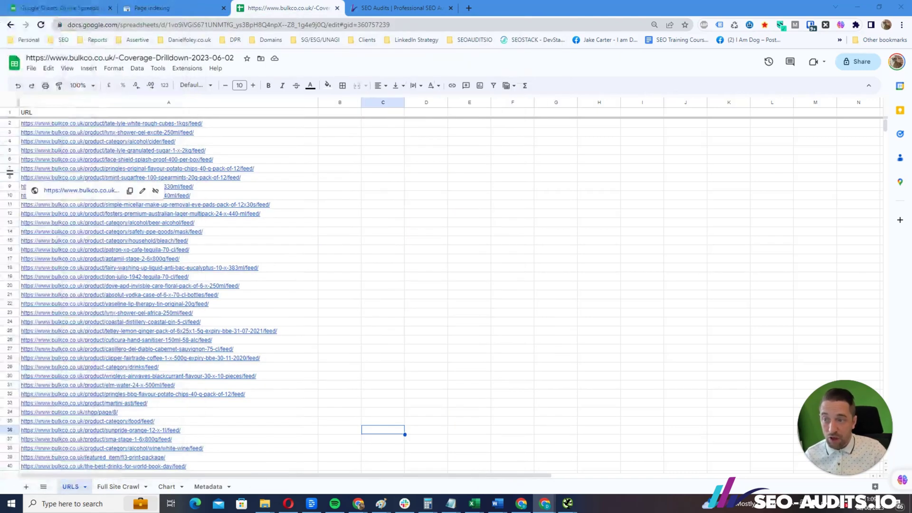
- Paste only the copied HTTP Status values into B1 of the URLS sheet
click(354, 112)
click(48, 68)
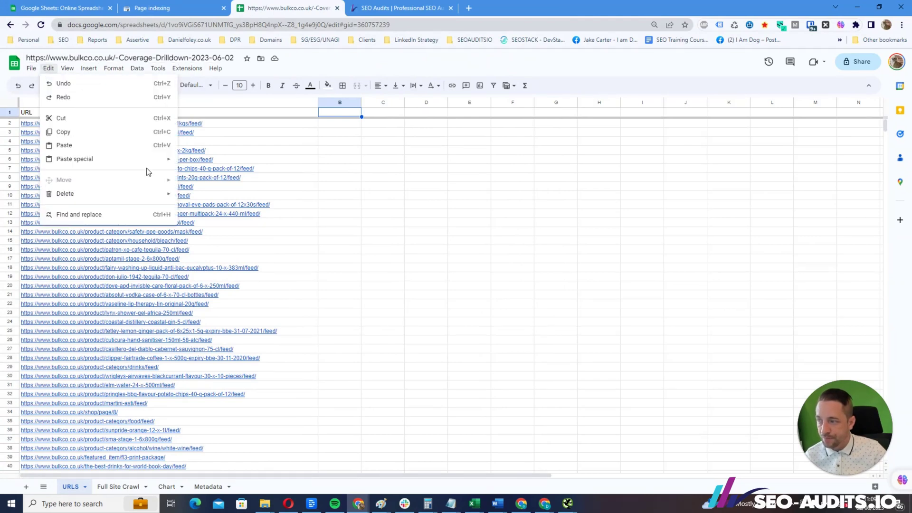
mouse_move(159, 160)
click(222, 164)
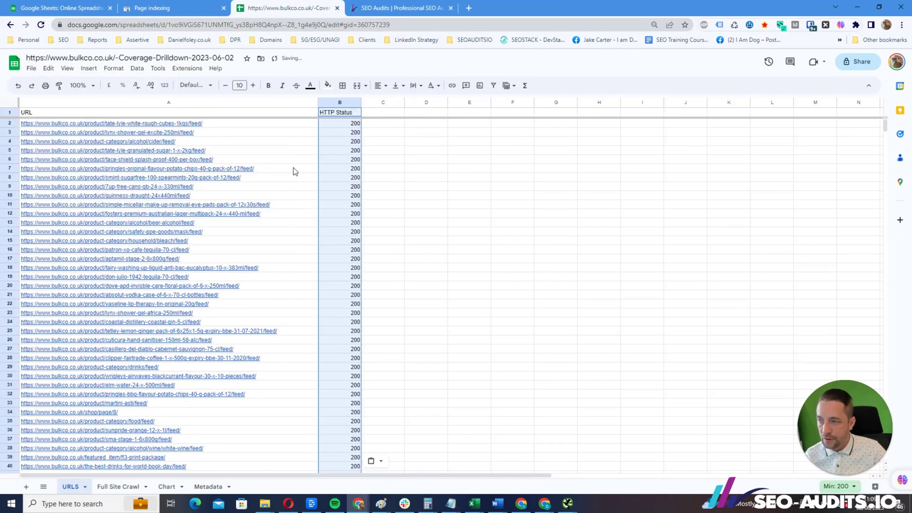
- Centre the HTTP Status values and scroll through the list to check them
click(380, 86)
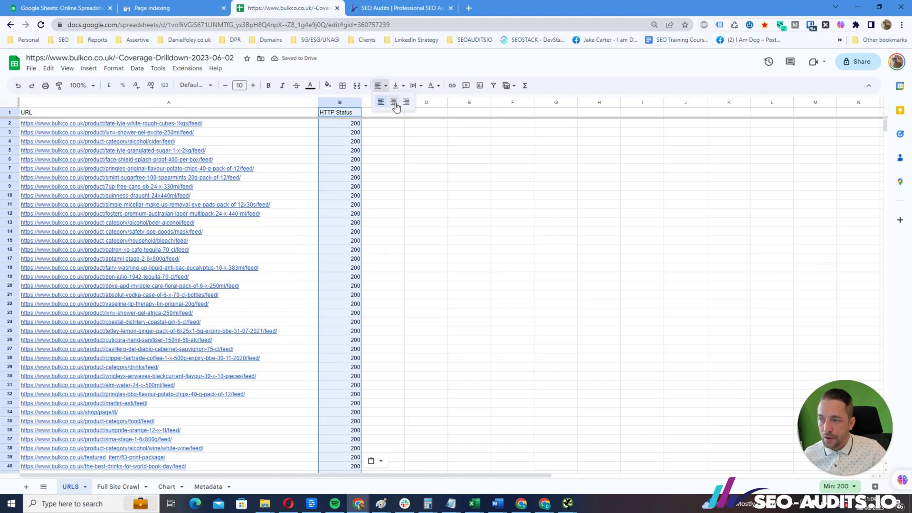
click(395, 105)
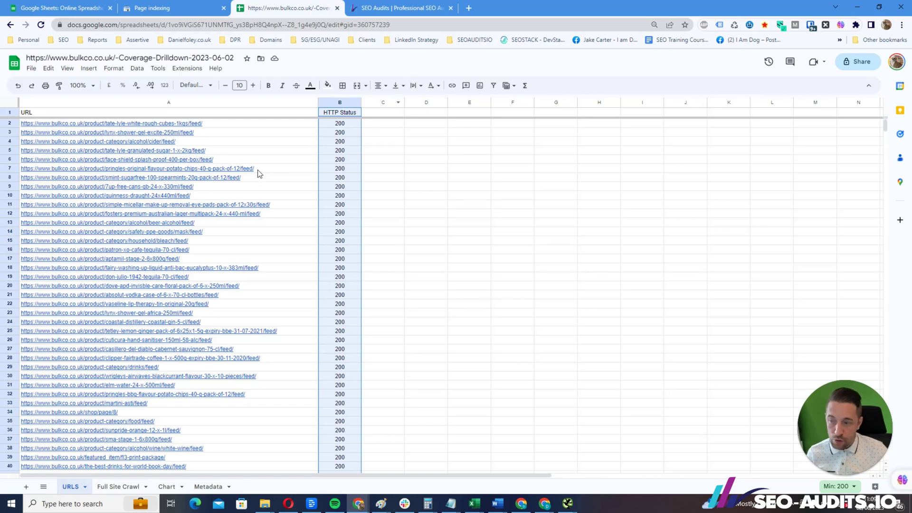
scroll(261, 190, down, 10)
scroll(265, 210, down, 15)
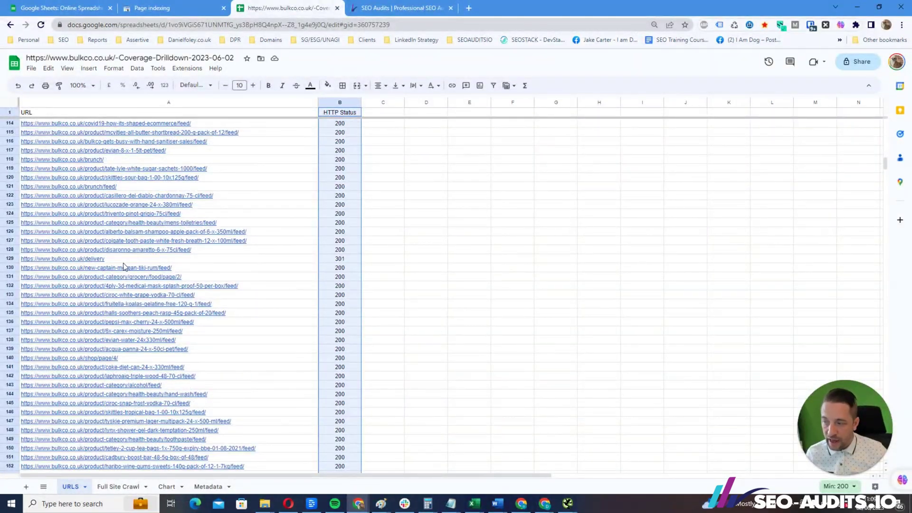
scroll(151, 261, down, 8)
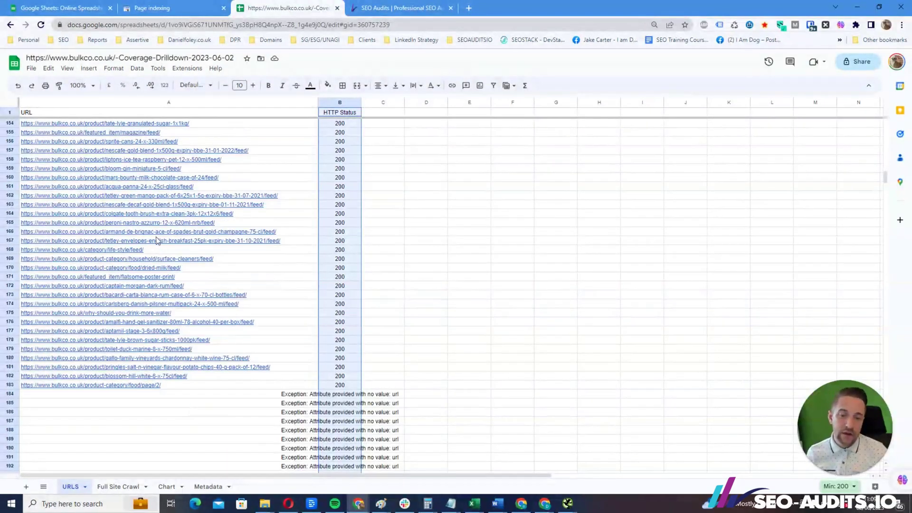
scroll(156, 238, up, 13)
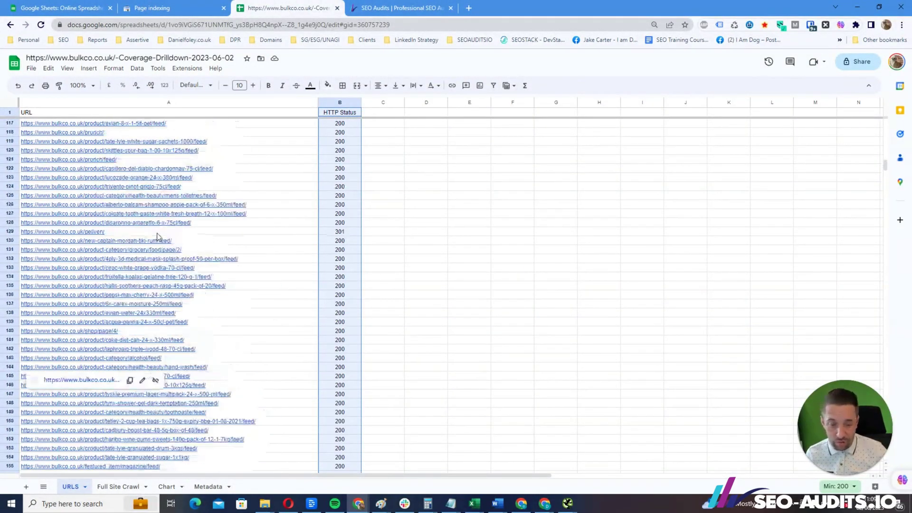
scroll(156, 233, up, 11)
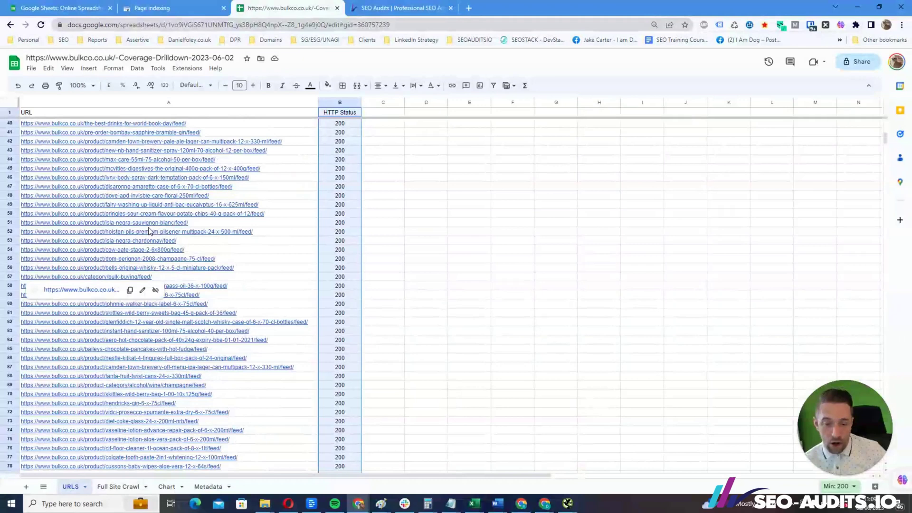
scroll(148, 231, up, 5)
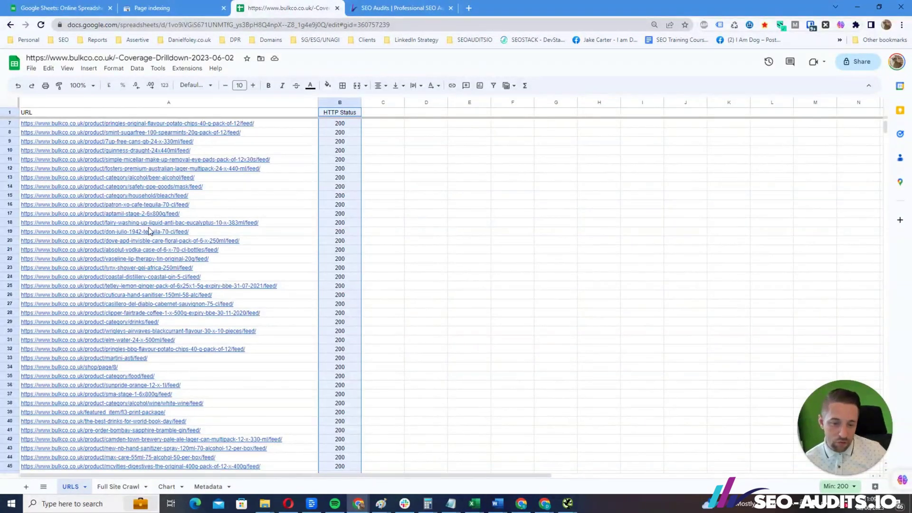
scroll(148, 232, up, 1)
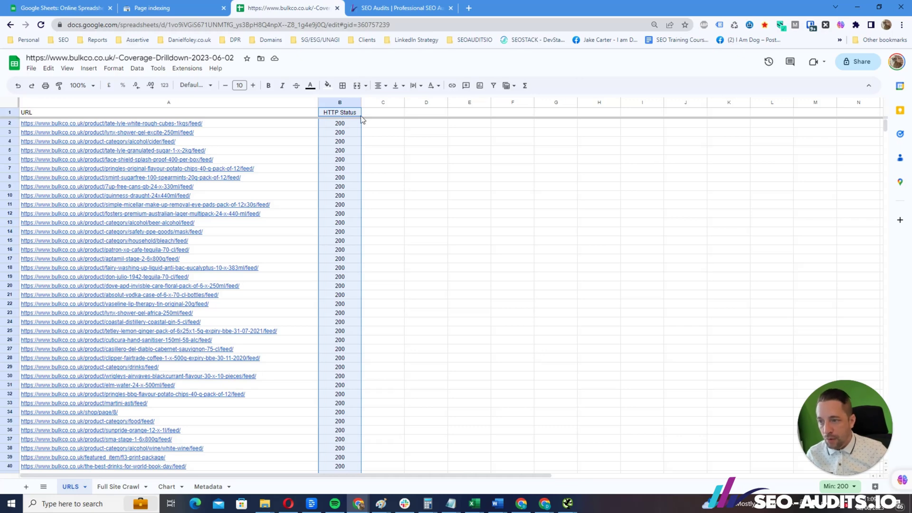
scroll(299, 204, down, 5)
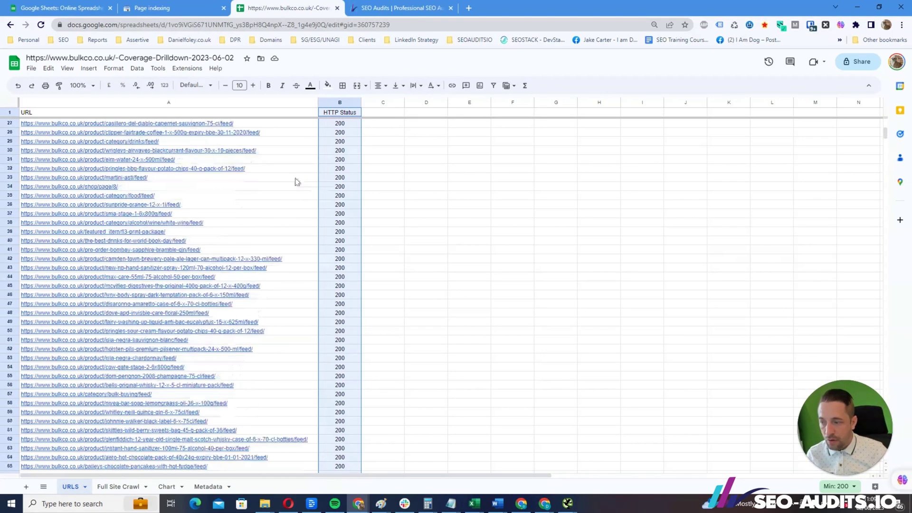
scroll(288, 204, up, 5)
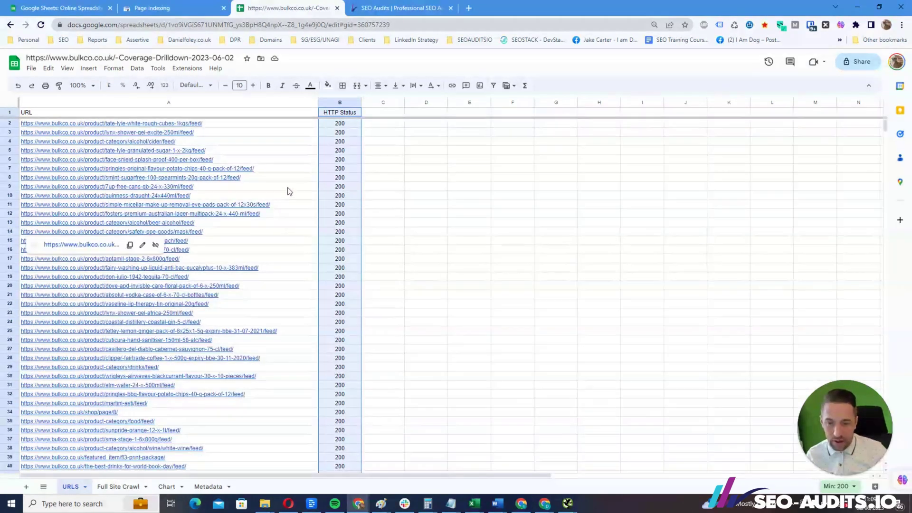
click(393, 115)
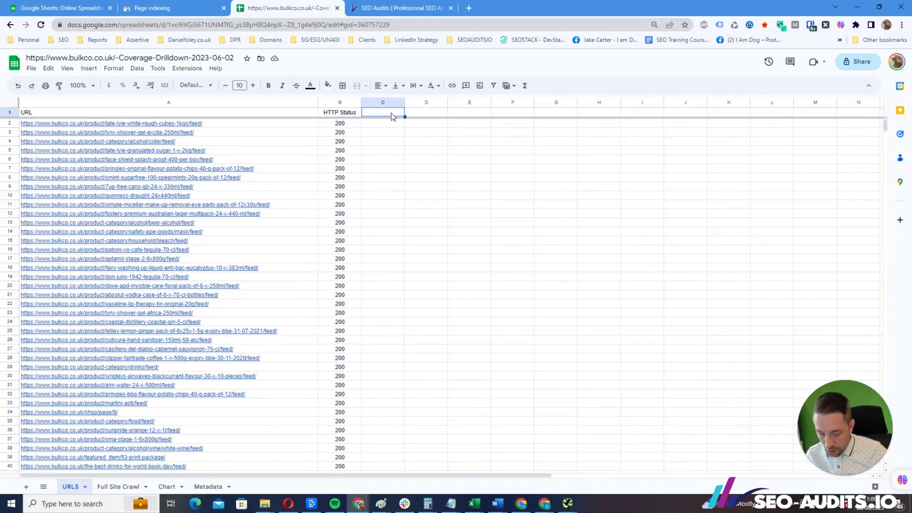
key(Caps_Lock)
text(I)
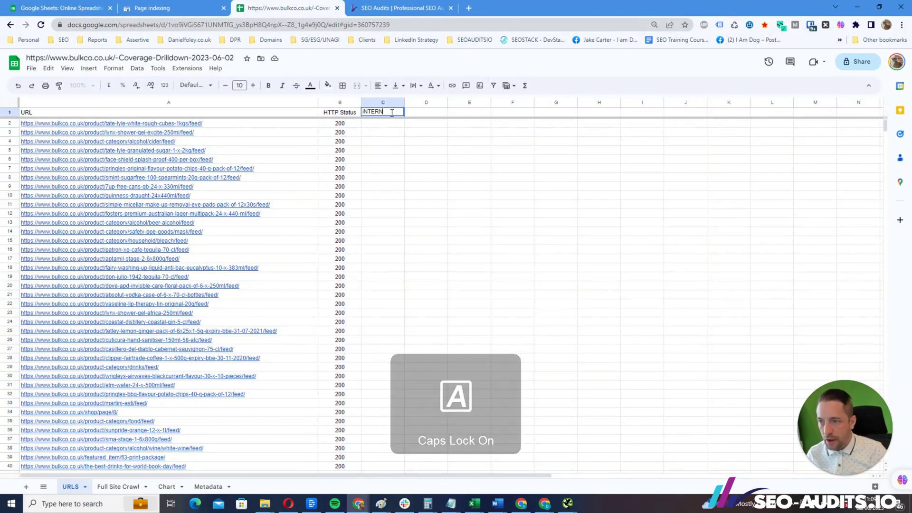
key(Caps_Lock)
text(nternal Links)
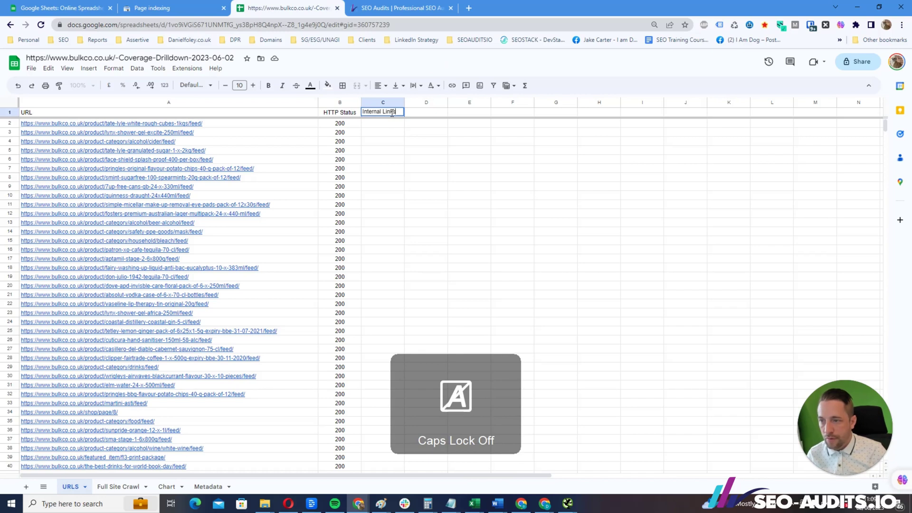
key(Return)
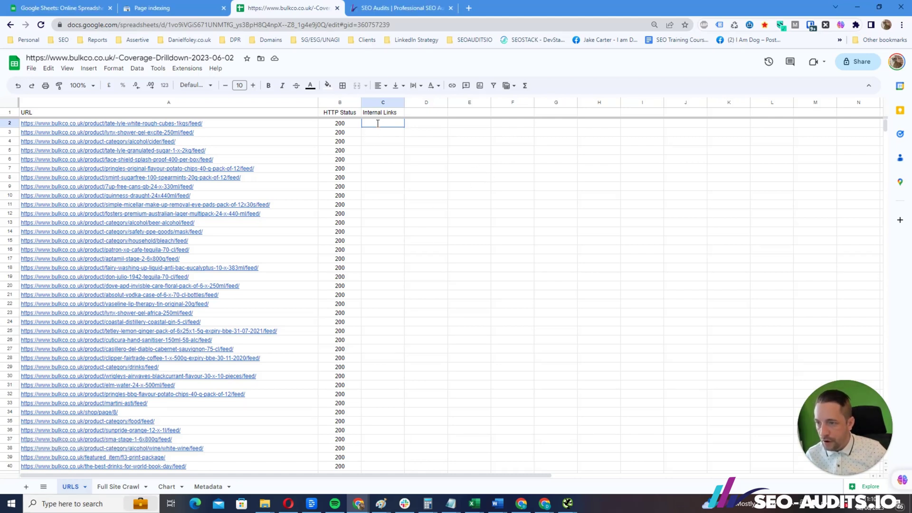
double_click(377, 123)
text(=IFERROR(VLOOKUP(A2,'Full Site Crawl'!$A$1:$ZZ$13235,37,FALSE),"-"))
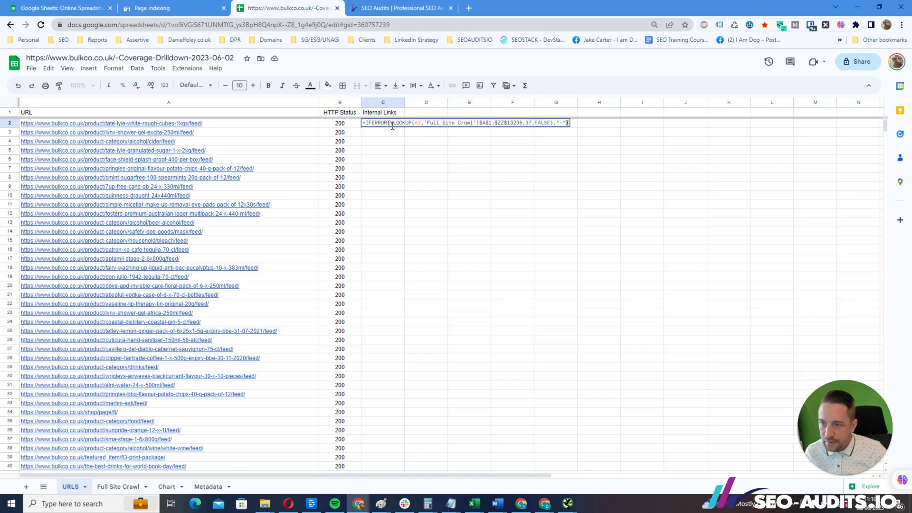
click(402, 123)
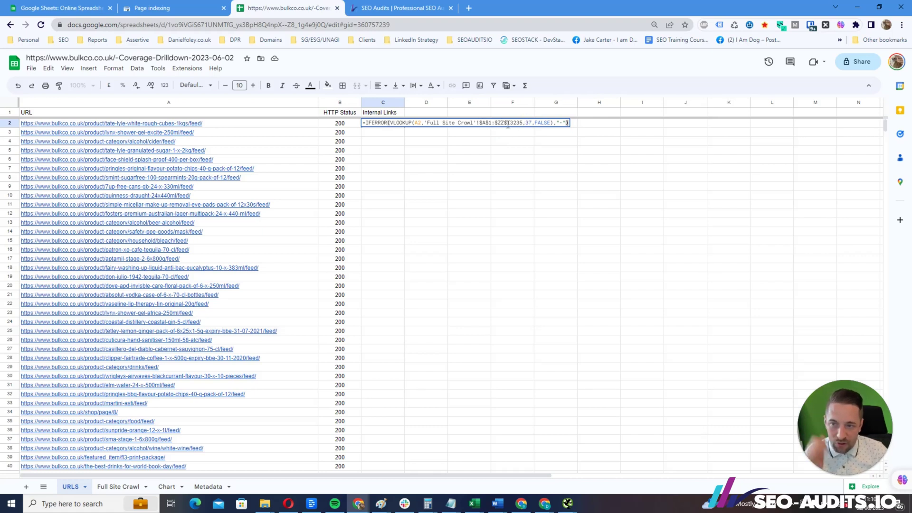
drag(507, 124, 524, 123)
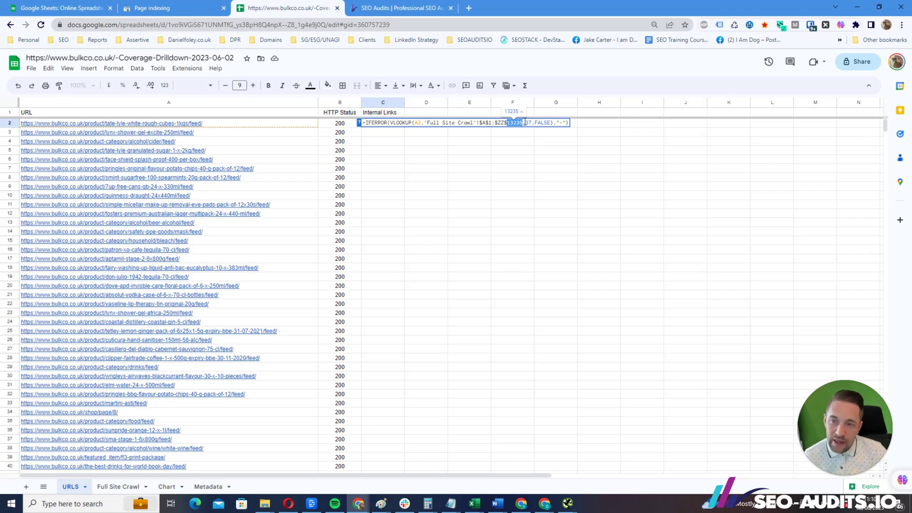
double_click(528, 123)
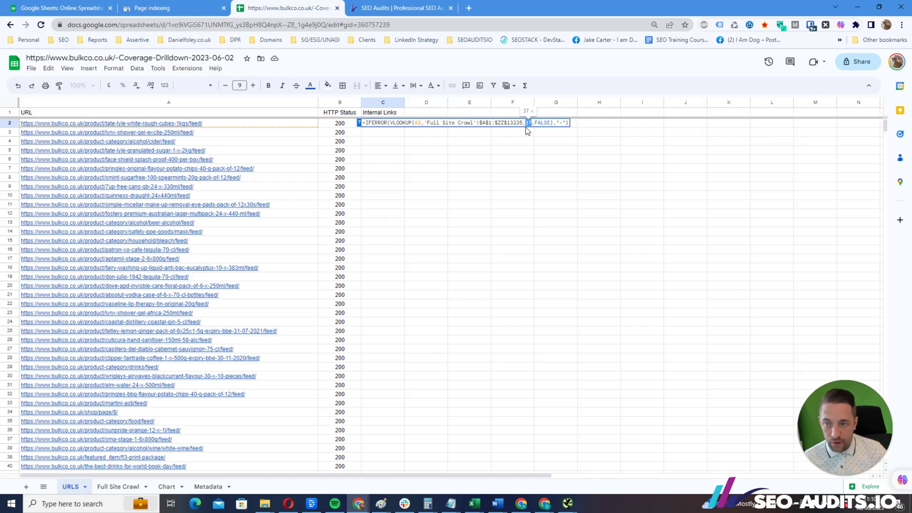
click(526, 133)
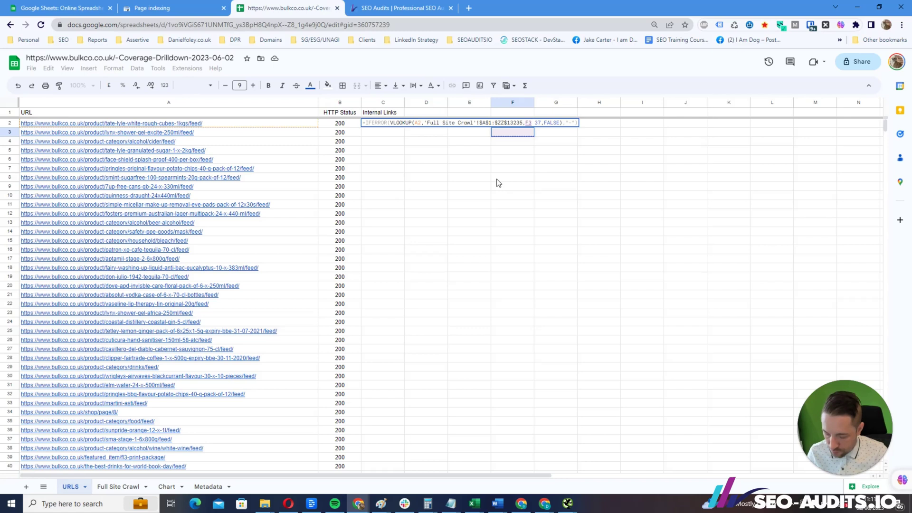
key(Escape)
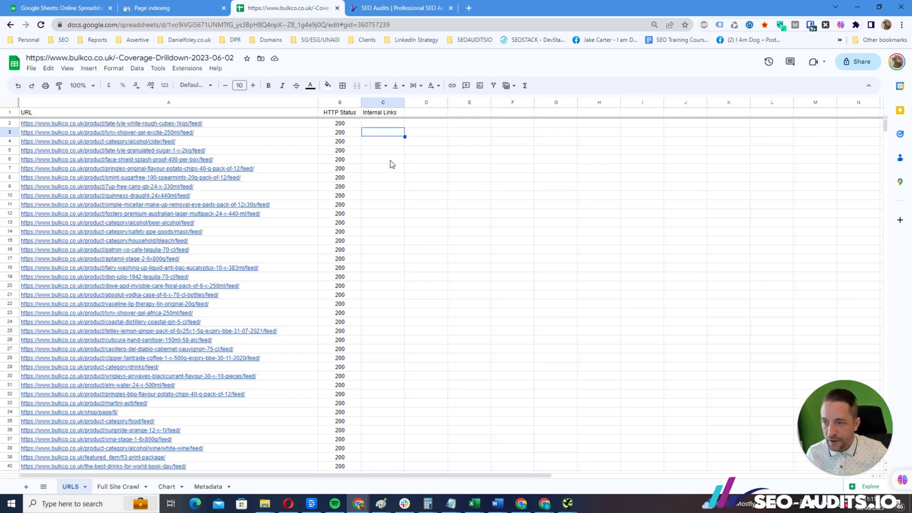
key(Return)
text(=IFERROR(VLOOKUP(A2,'Full Site Crawl'!$A$1:$ZZ$13235,37,FALSE),"-"))
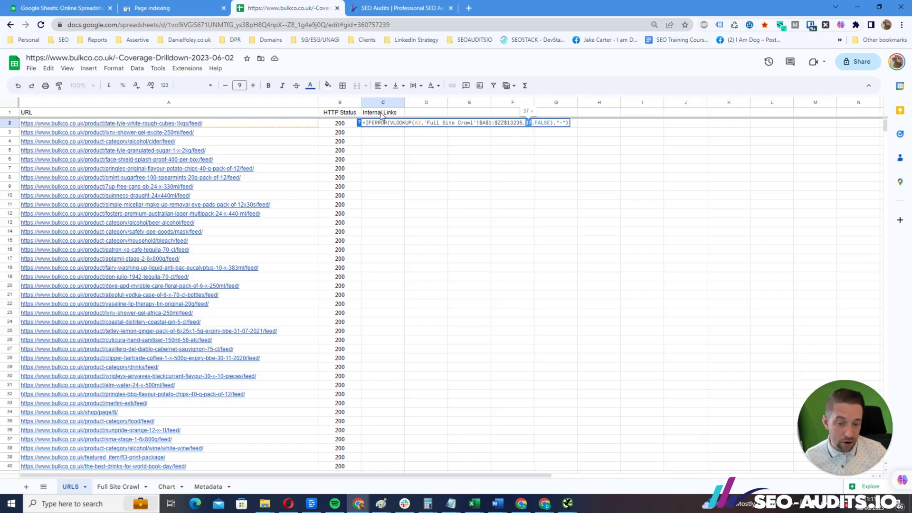
key(Escape)
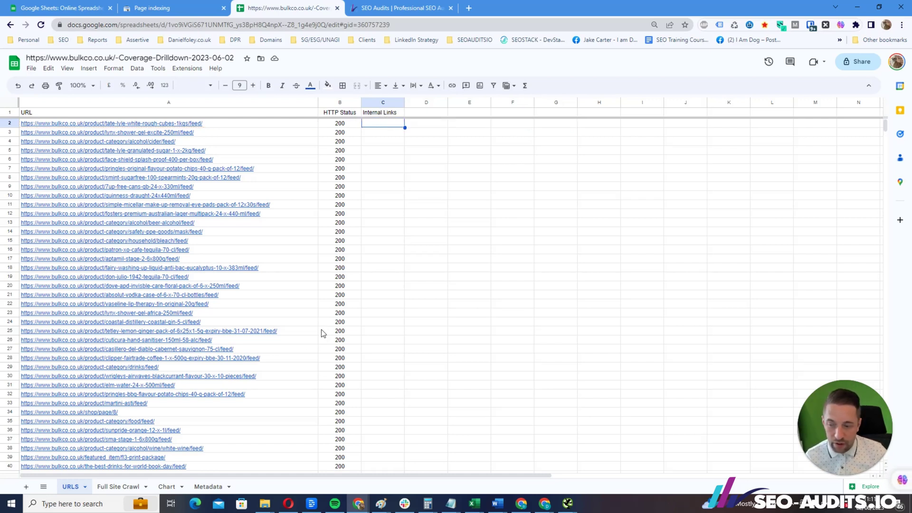
click(117, 484)
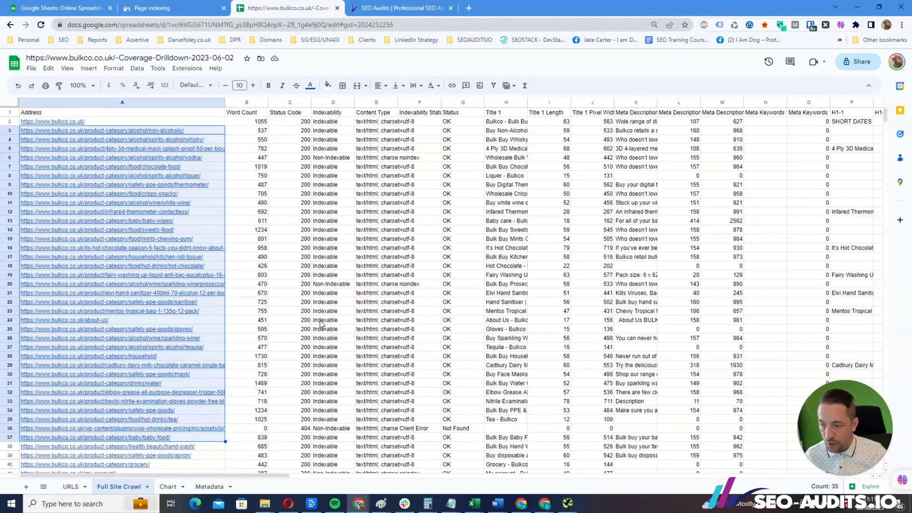
drag(95, 477, 444, 502)
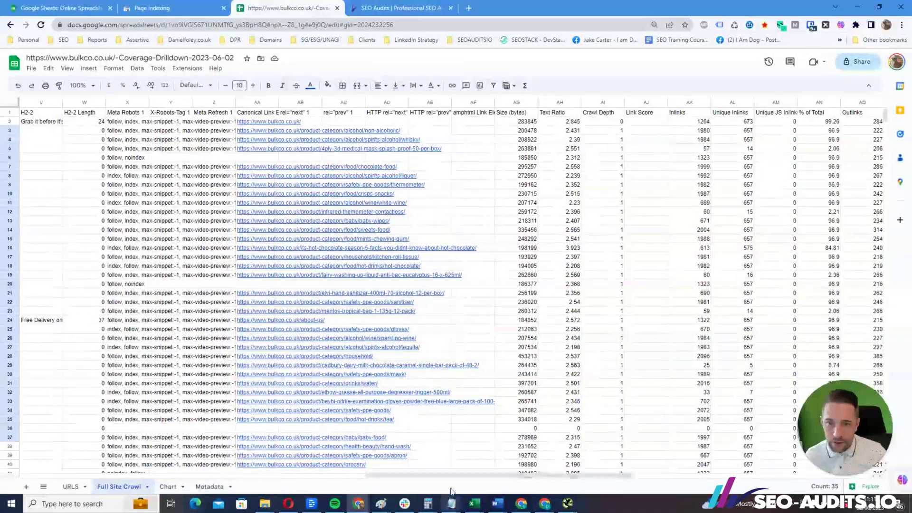
click(734, 114)
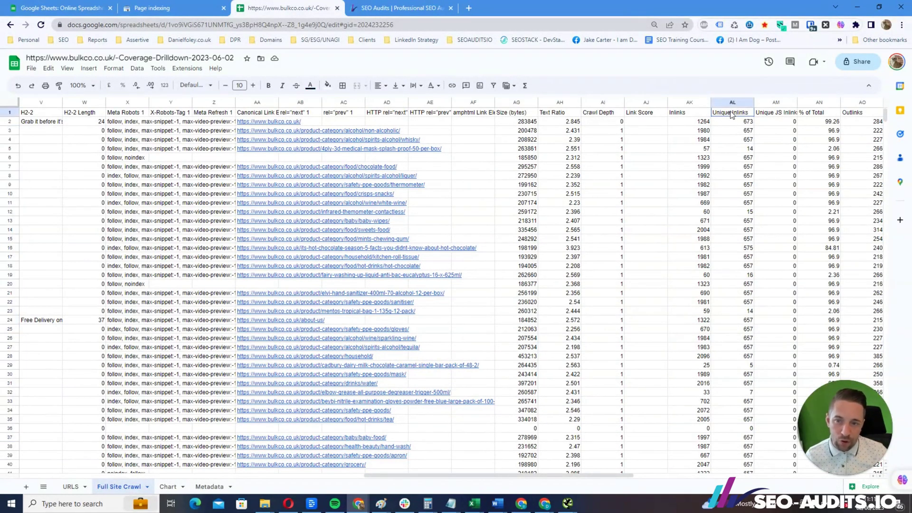
scroll(442, 285, left, 1)
scroll(545, 387, left, 10)
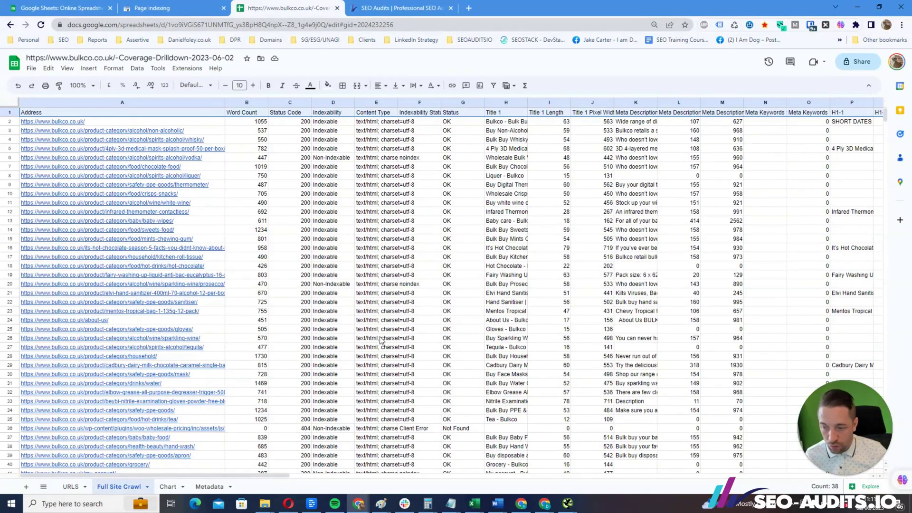
- Paste the IFERROR(VLOOKUP) inlinks formula into C2 and fill it down column C
click(69, 487)
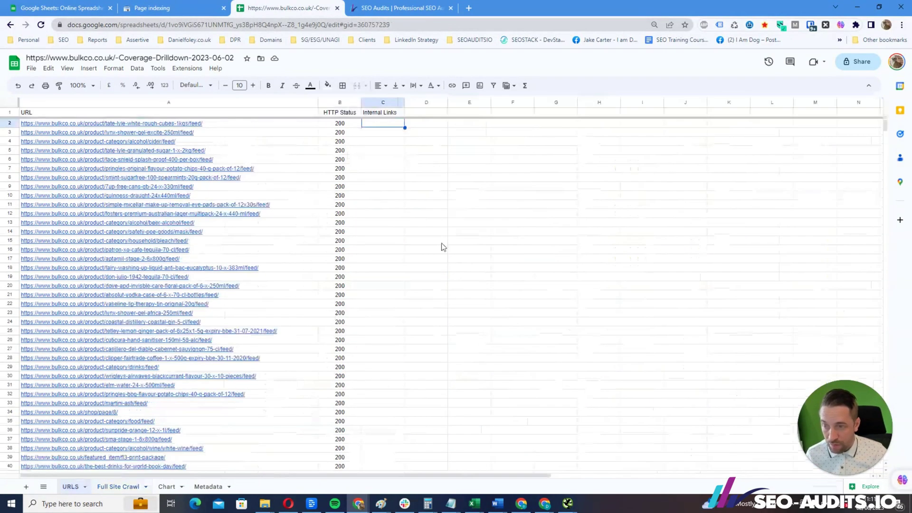
double_click(397, 124)
text(=IFERROR(VLOOKUP(A2,'Full Site Crawl'!$A$1:$ZZ$13235,37,FALSE),"-"))
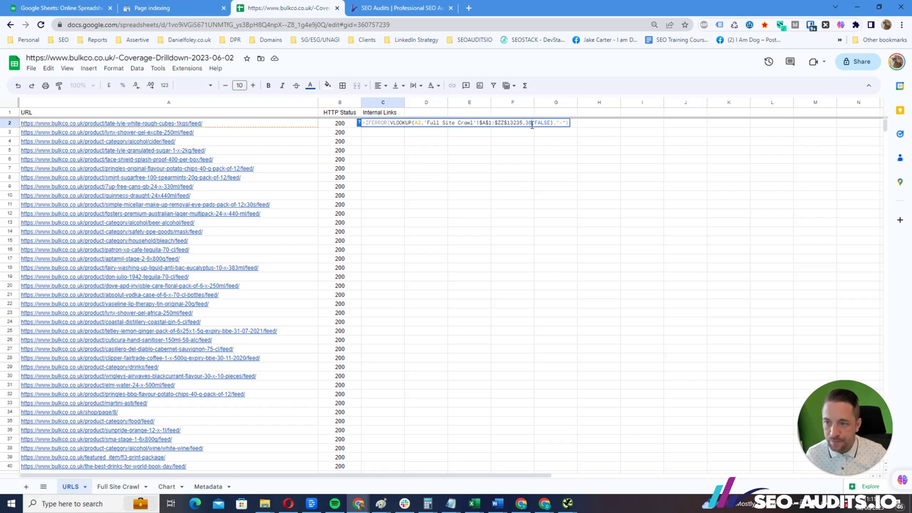
key(Return)
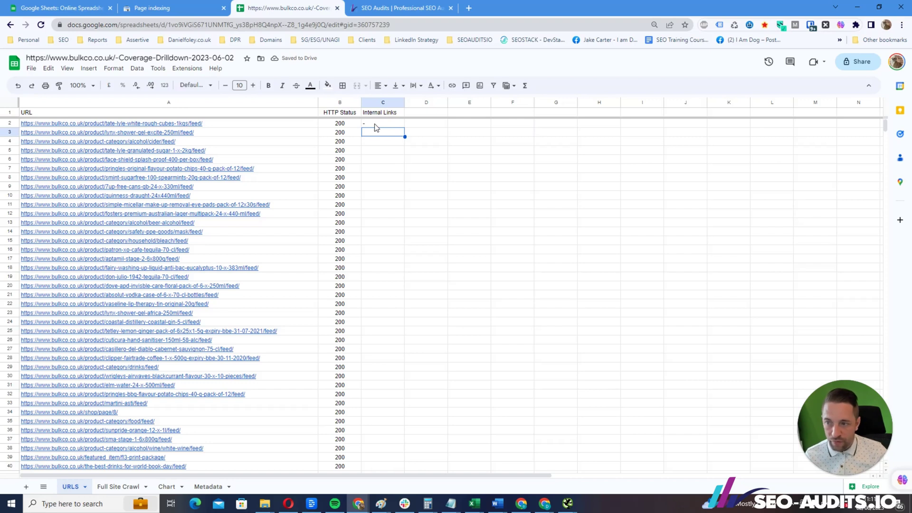
click(376, 125)
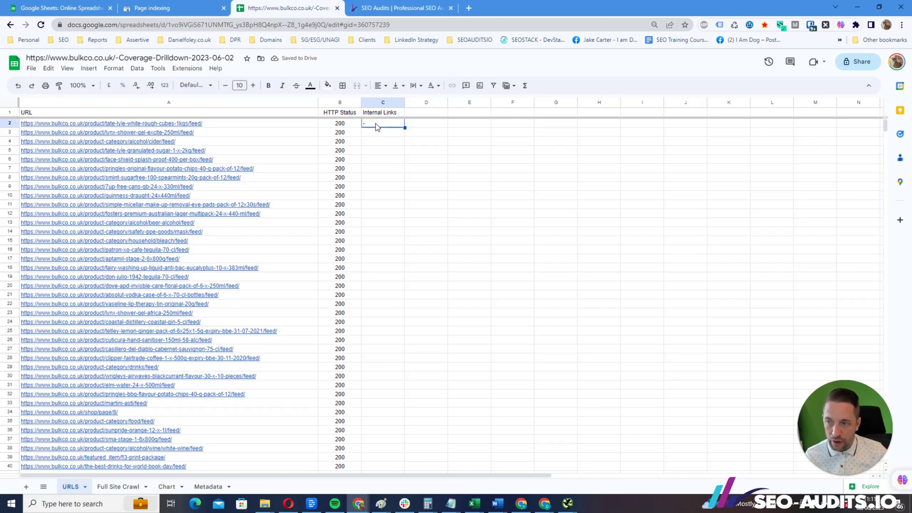
double_click(405, 128)
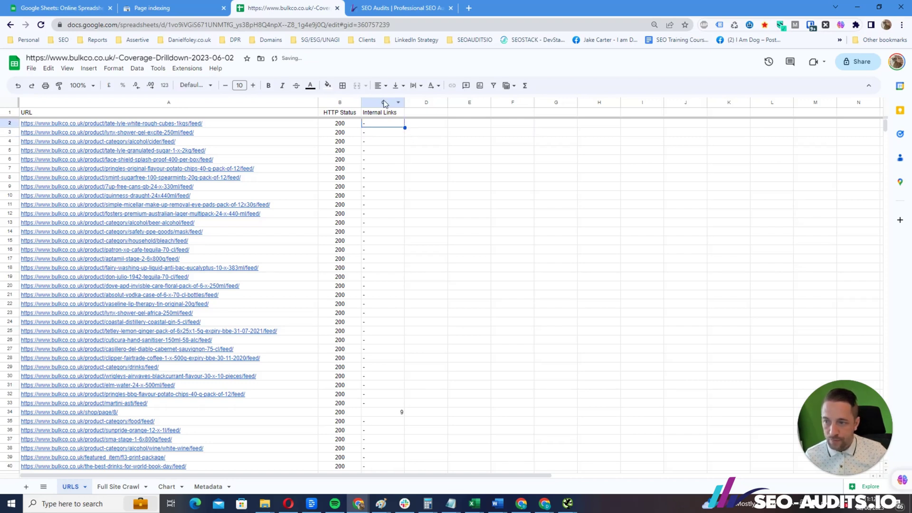
- Centre the Internal Links column and highlight the /shop/page/8/ row showing 9 inlinks
click(383, 102)
click(380, 85)
click(390, 101)
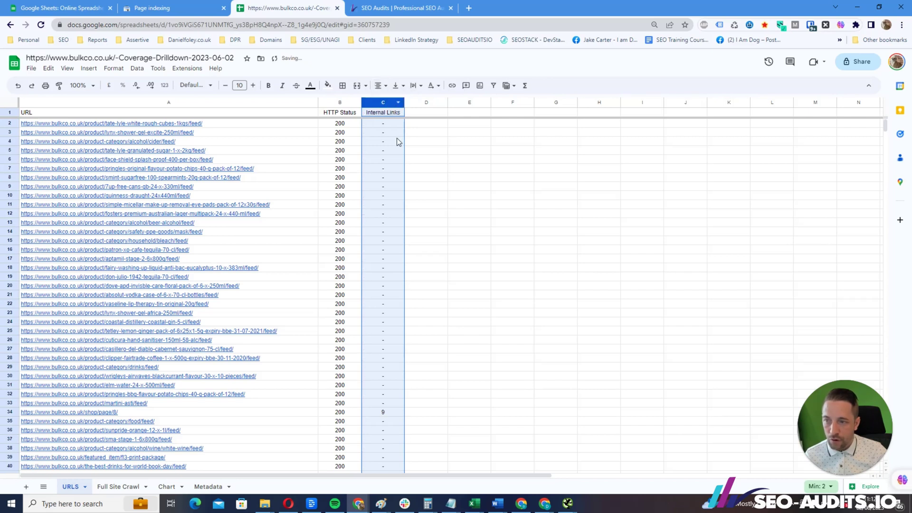
drag(135, 411, 402, 416)
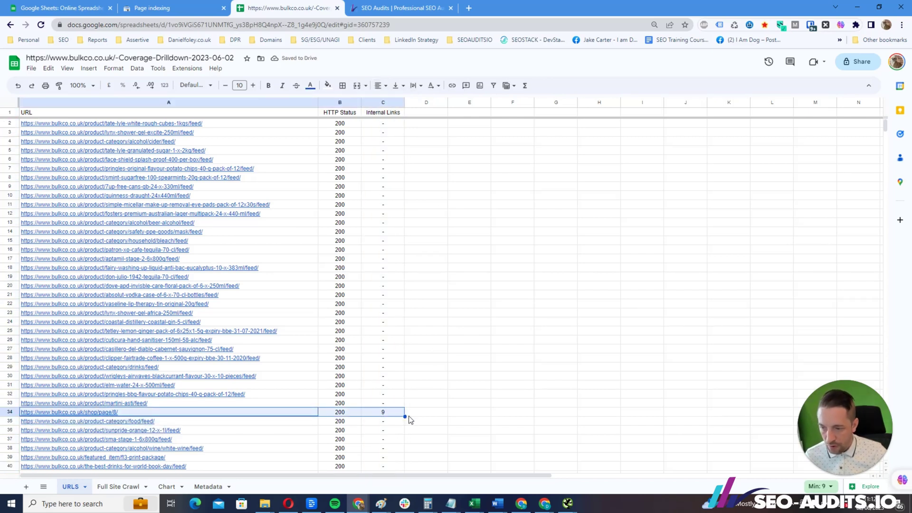
click(399, 278)
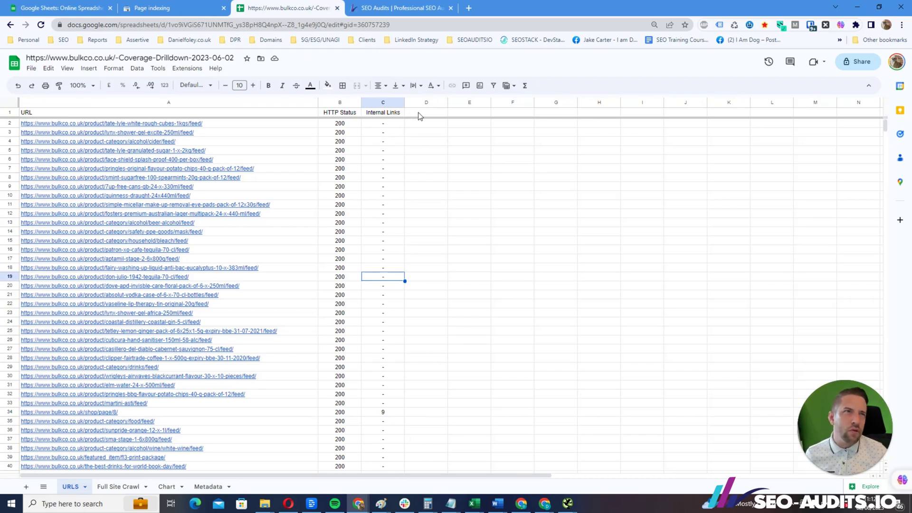
click(420, 114)
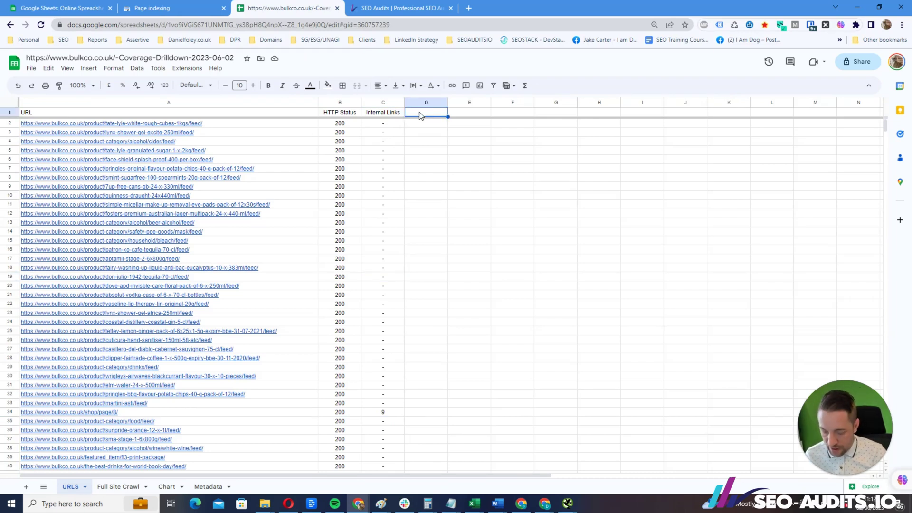
text(W)
key(Caps_Lock)
text(ord)
key(Caps_Lock)
key(Caps_Lock)
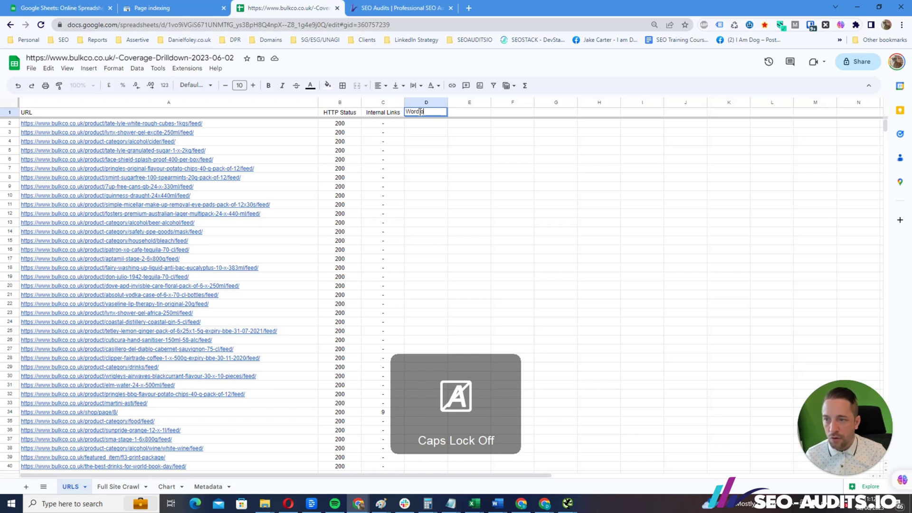
text(Count)
key(Return)
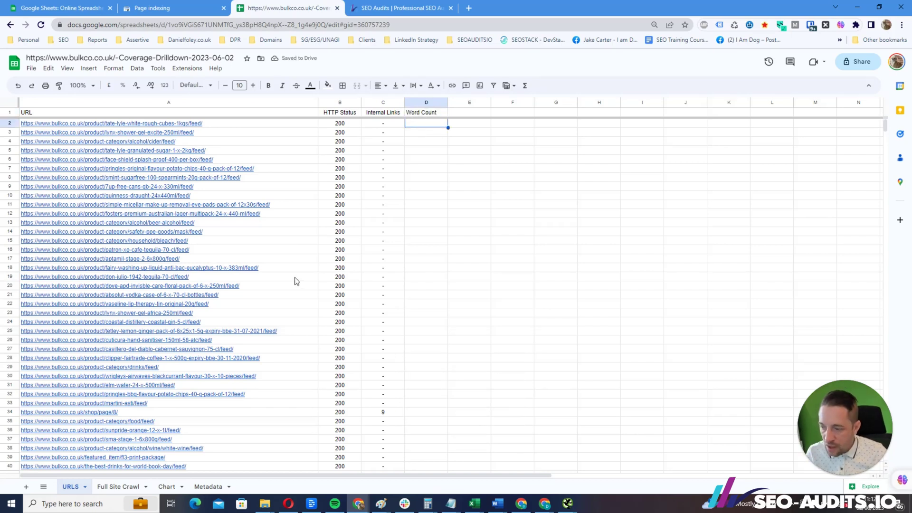
double_click(416, 122)
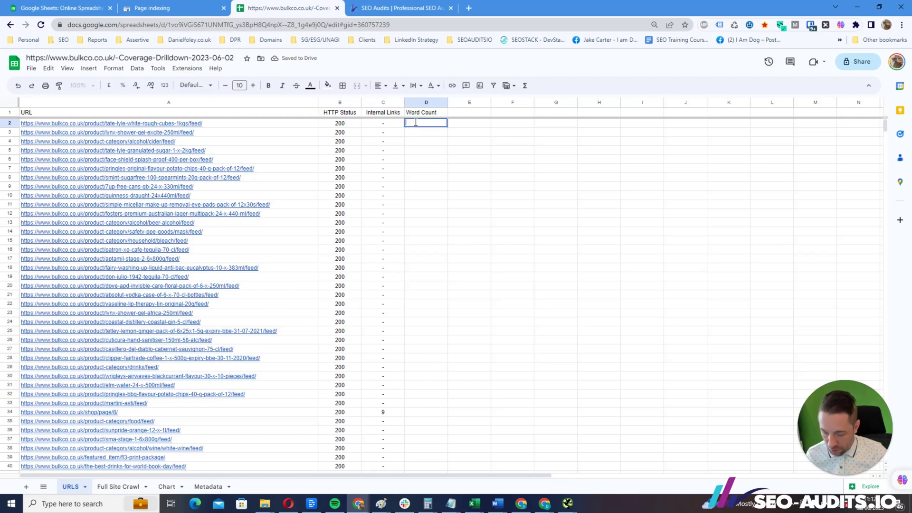
click(137, 488)
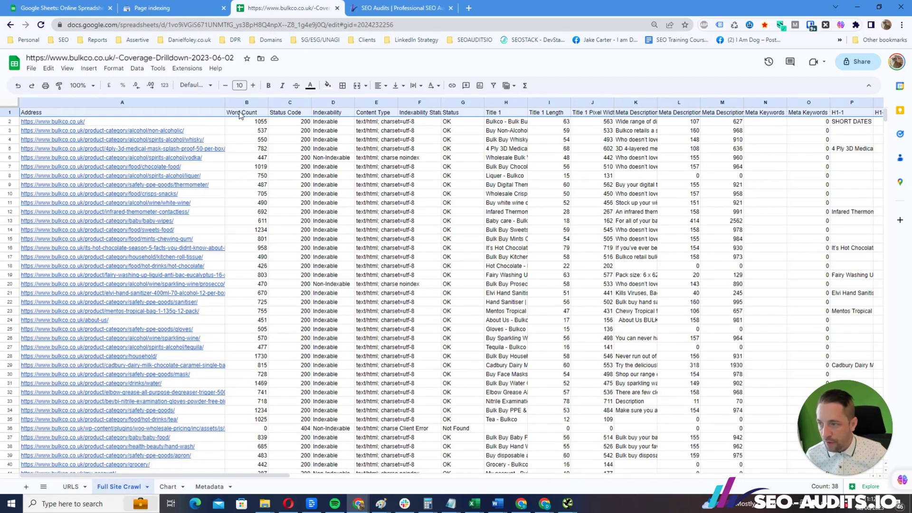
drag(238, 113, 193, 110)
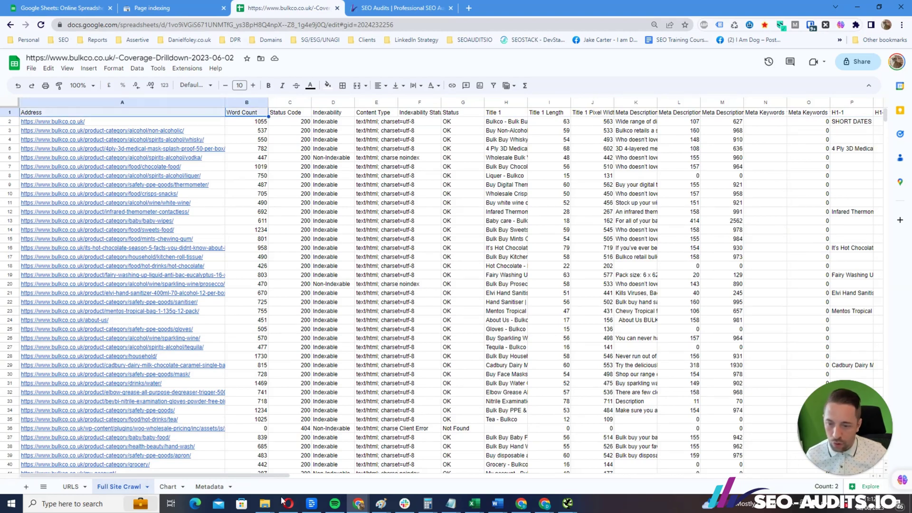
click(71, 487)
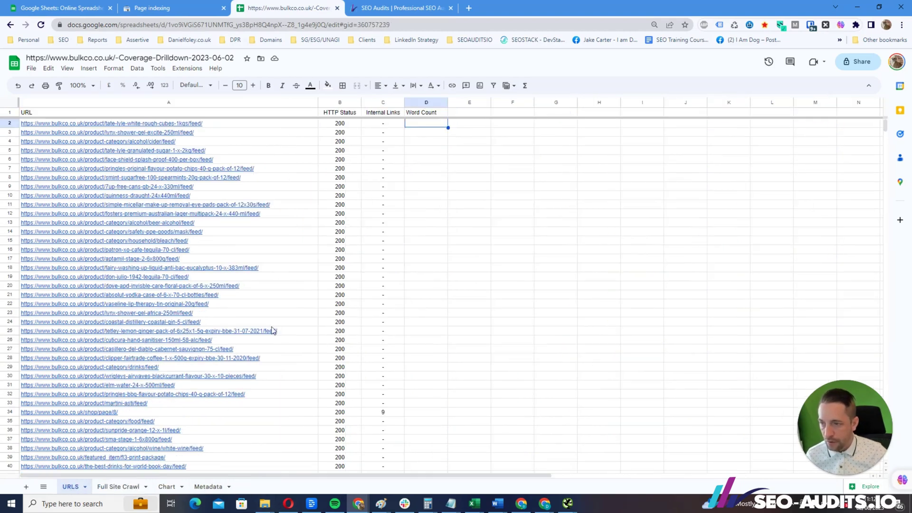
double_click(424, 125)
text(=IFERROR(VLOOKUP(A2,'Full Site Crawl'!$A$1:$ZZ$13235,37,FALSE),"-"))
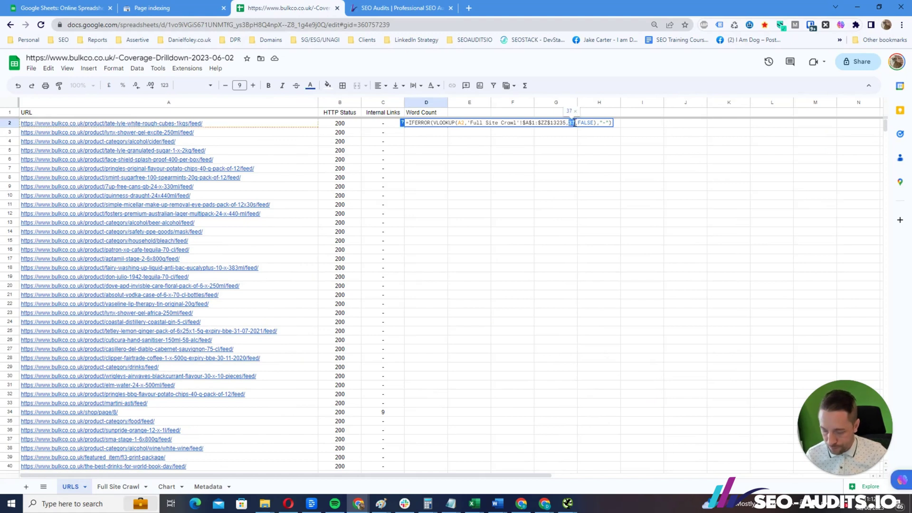
text(2)
key(Return)
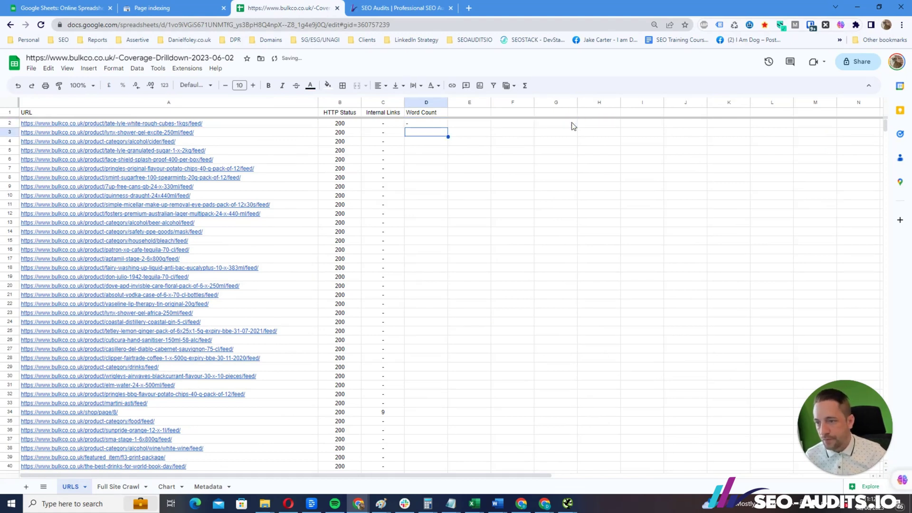
click(425, 125)
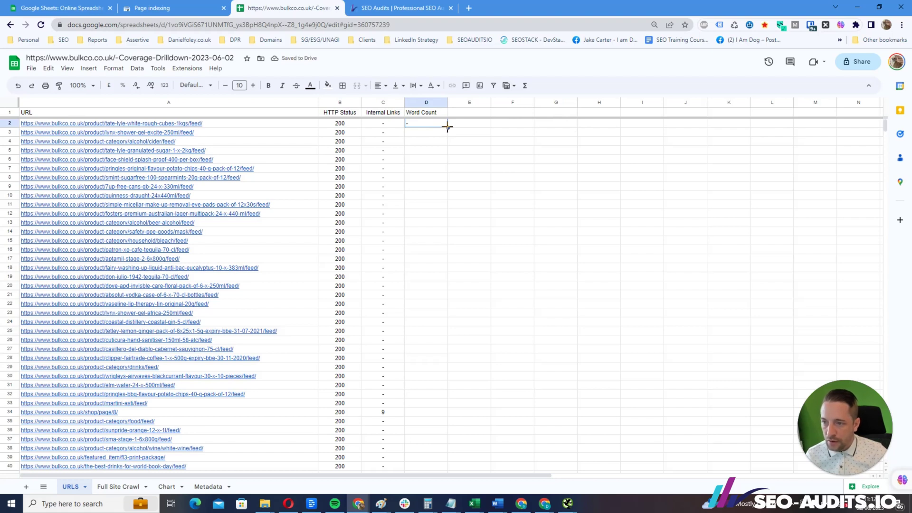
double_click(447, 126)
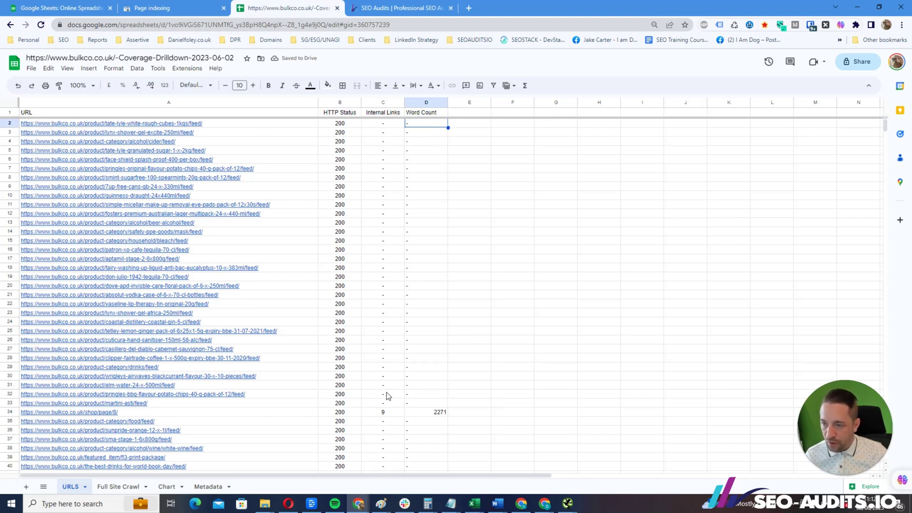
scroll(389, 367, down, 1)
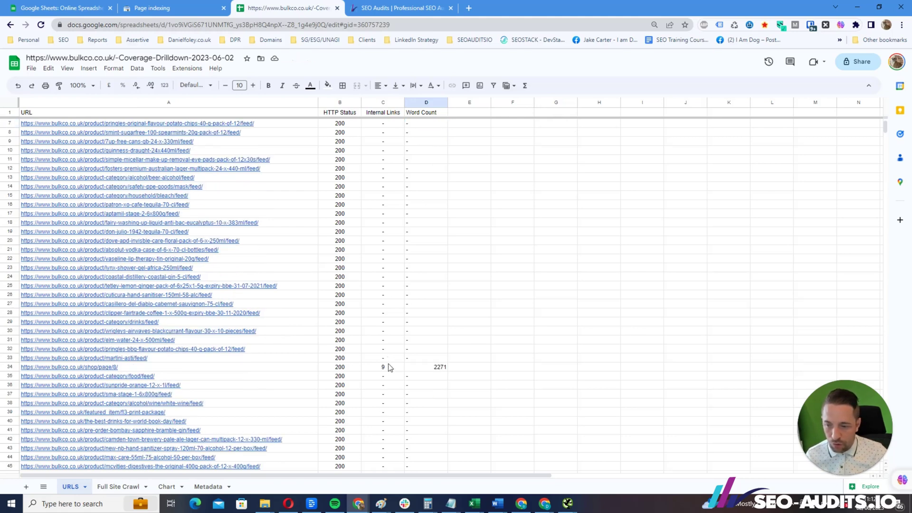
scroll(389, 367, down, 2)
click(380, 279)
click(432, 280)
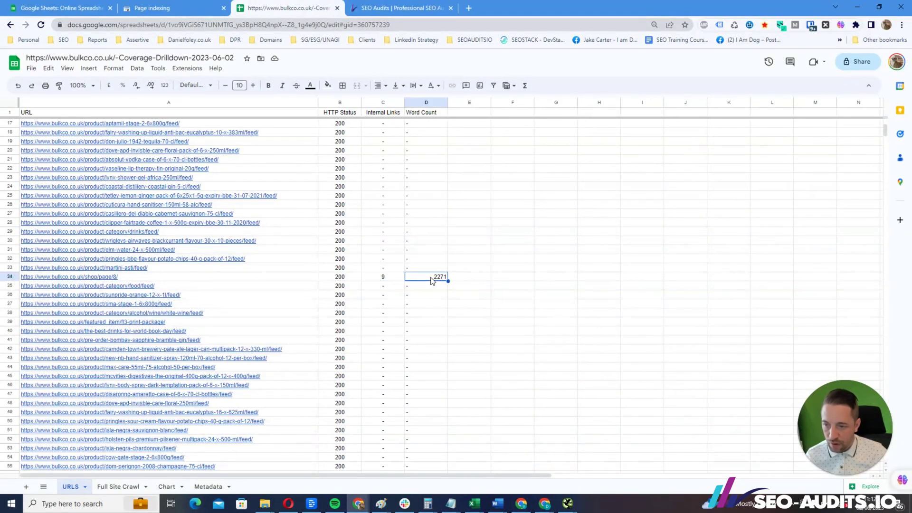
scroll(430, 290, down, 16)
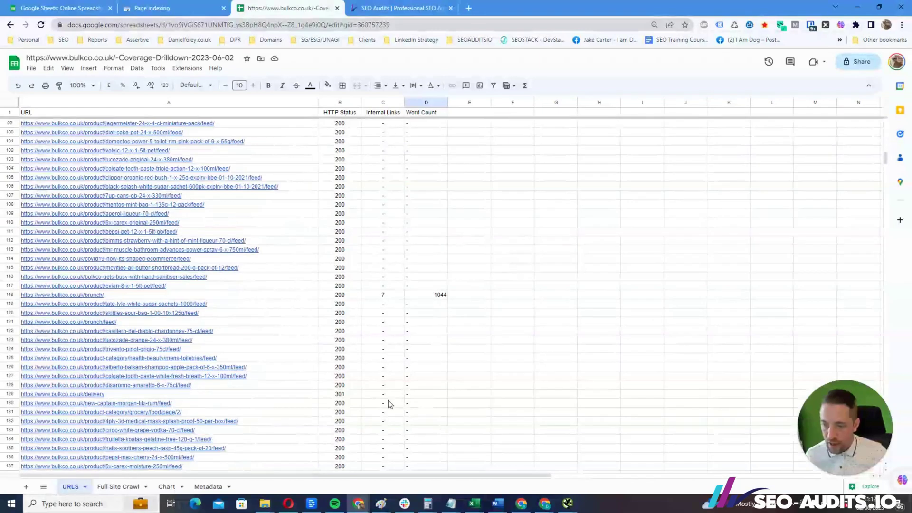
scroll(389, 403, up, 8)
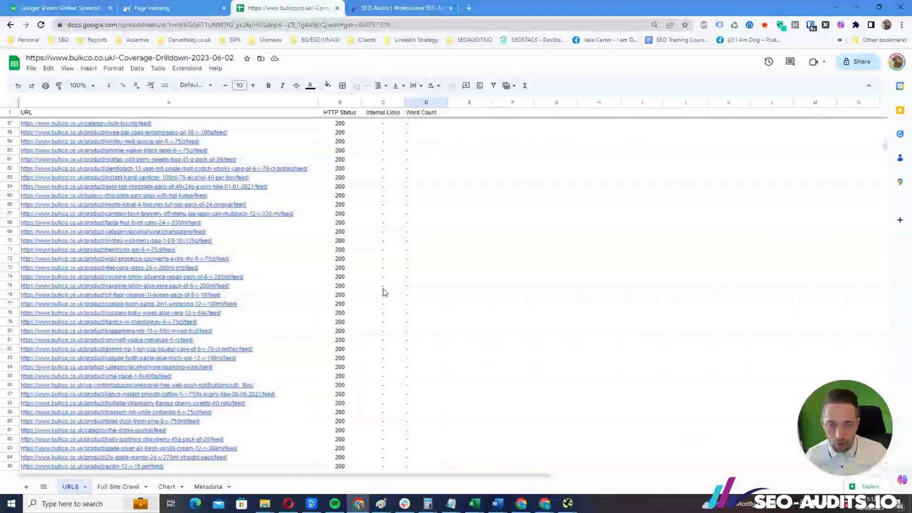
scroll(385, 292, up, 11)
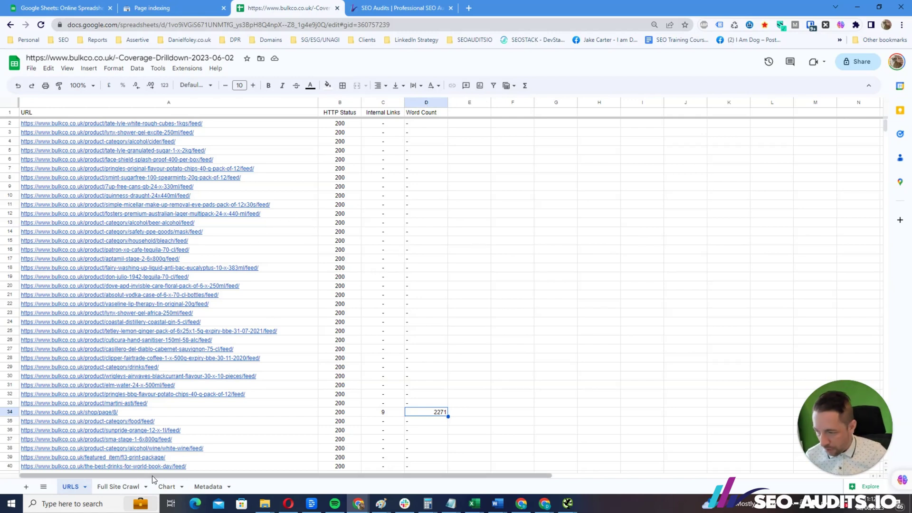
- Enter the headers 'GSC clicks' in E1 and 'GSC Impressions' in F1
click(457, 114)
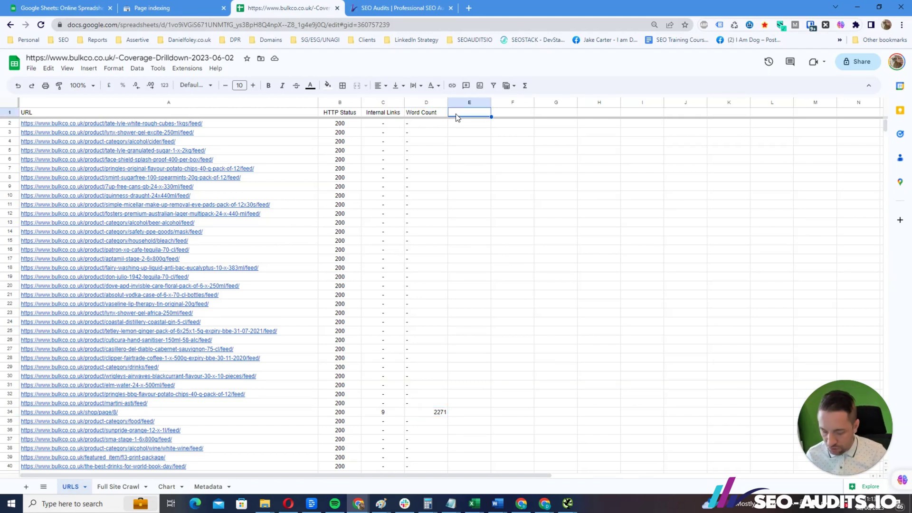
key(Caps_Lock)
text(GSC)
key(Caps_Lock)
text(c)
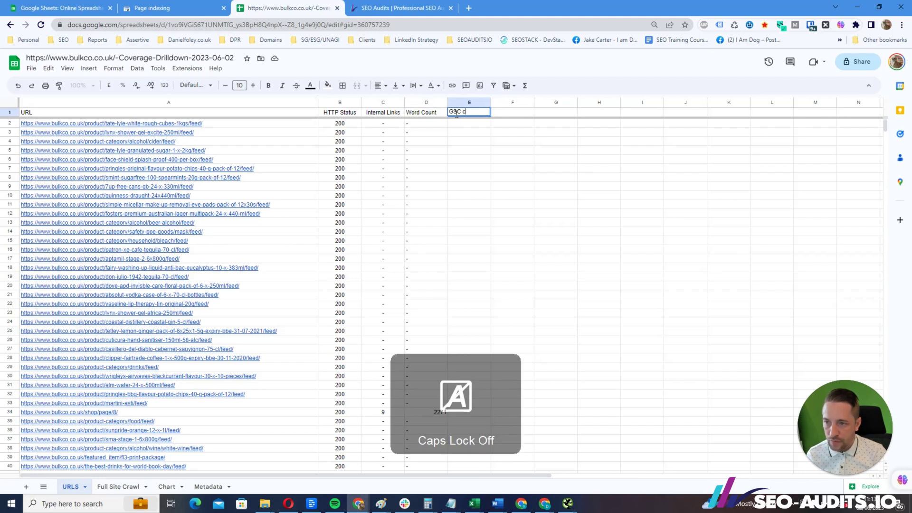
text(licks)
key(Tab)
key(Caps_Lock)
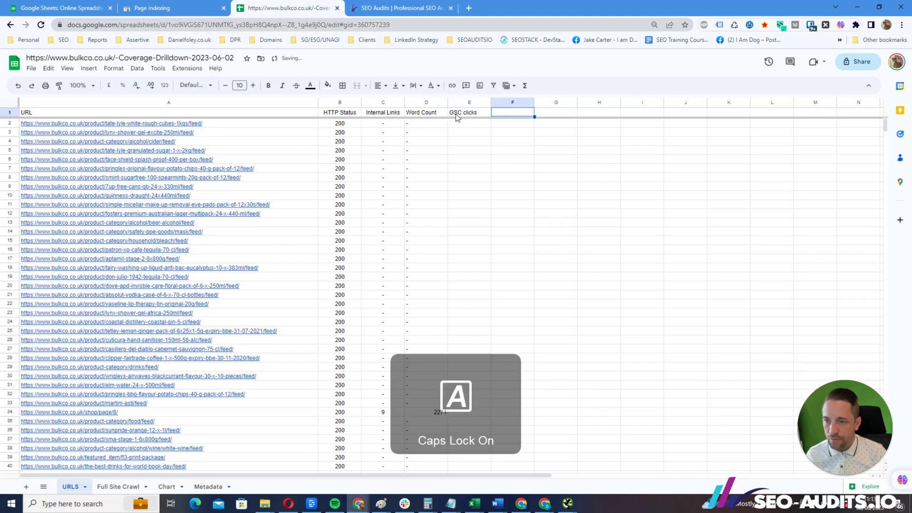
text(GSC)
key(Caps_Lock)
text(Impressions)
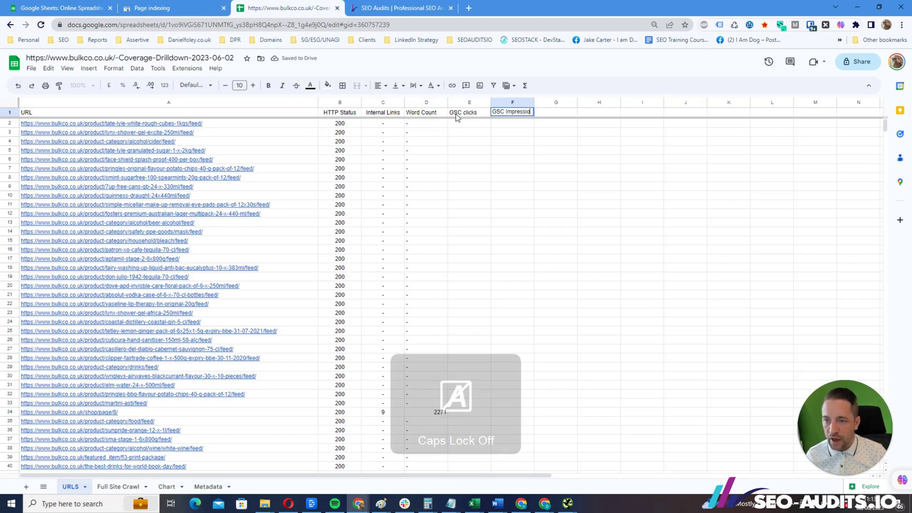
key(Return)
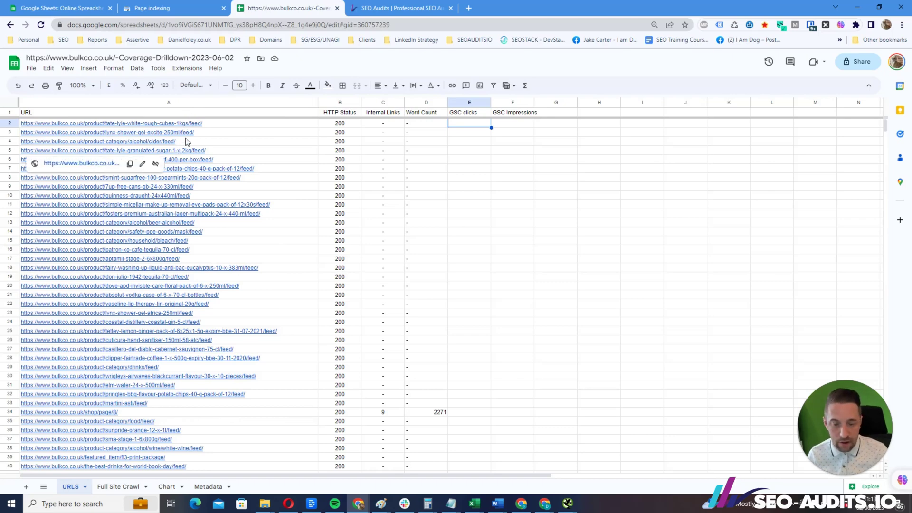
- Set the Search Console Performance report to the last 16 months and export it to Google Sheets
click(157, 8)
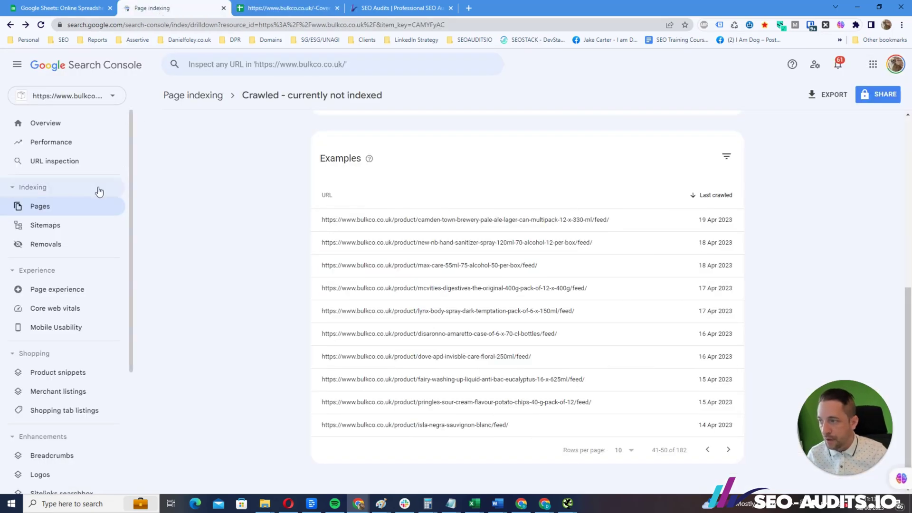
click(63, 145)
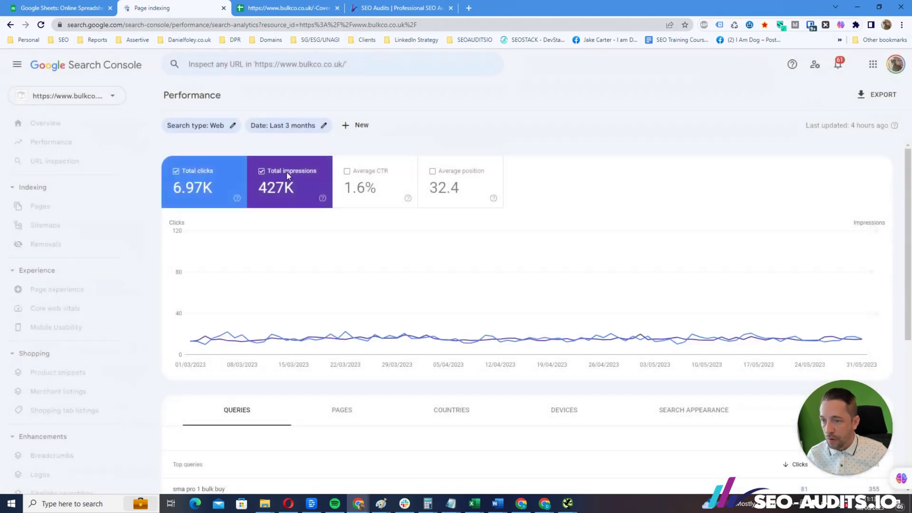
click(299, 124)
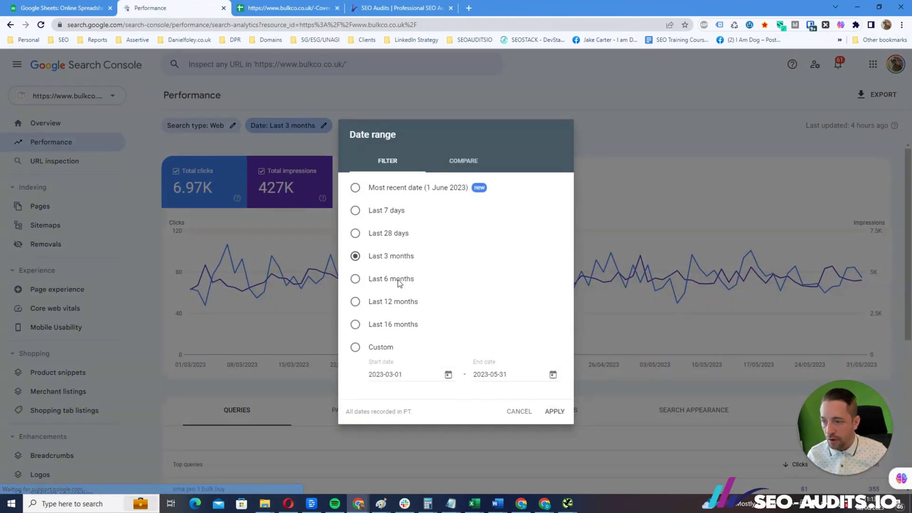
click(392, 326)
click(556, 412)
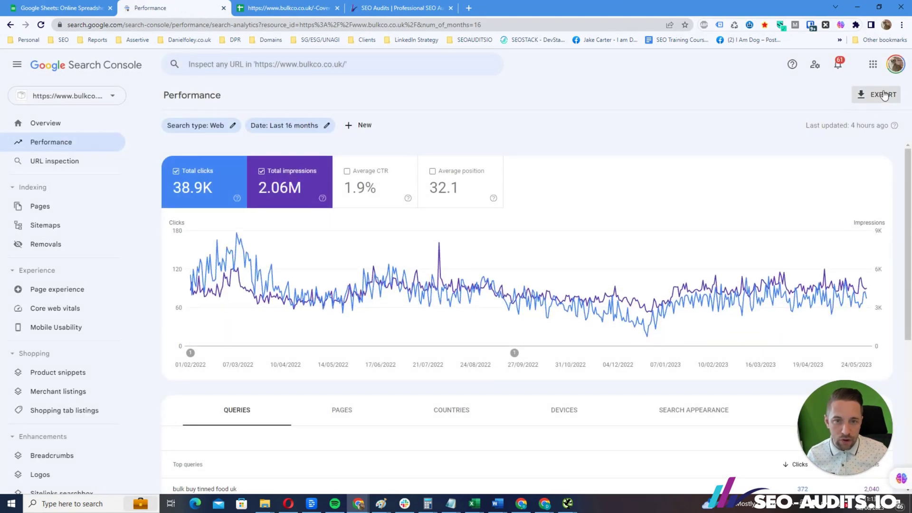
click(883, 94)
click(858, 119)
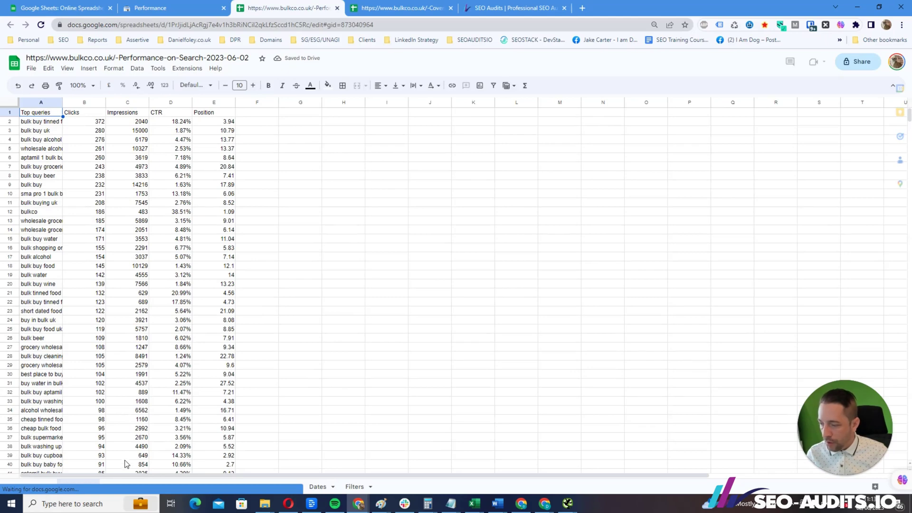
- Select all the top-pages data on the export's Pages sheet
click(114, 486)
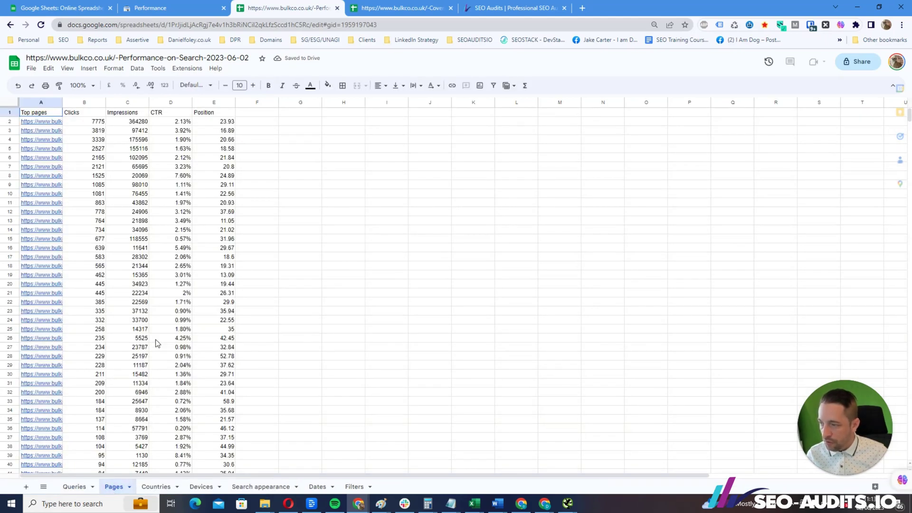
click(153, 339)
key(ctrl+a)
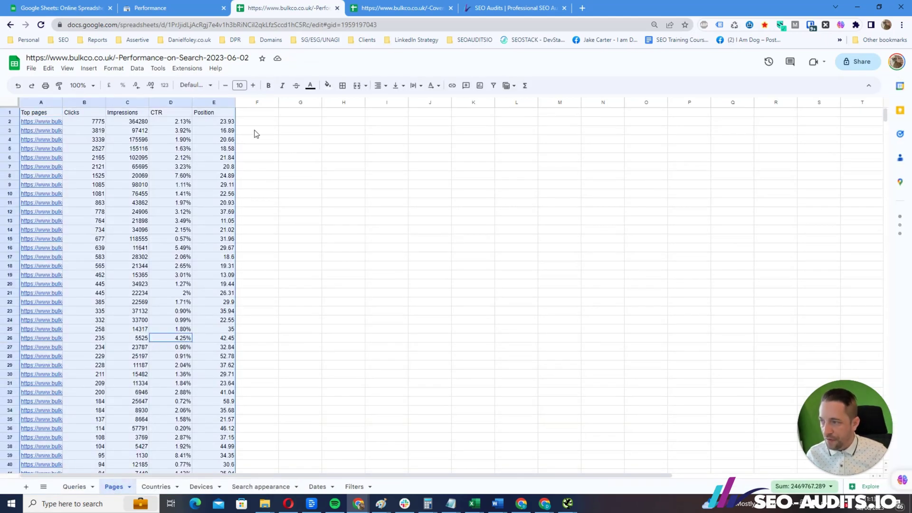
- Add a new sheet named 'GSC Click Data' in the Coverage-Drilldown file
click(382, 10)
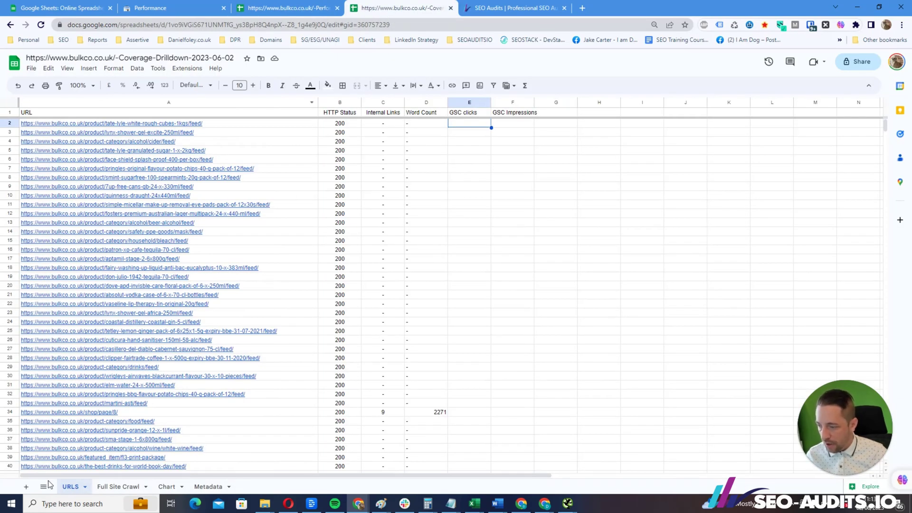
click(26, 486)
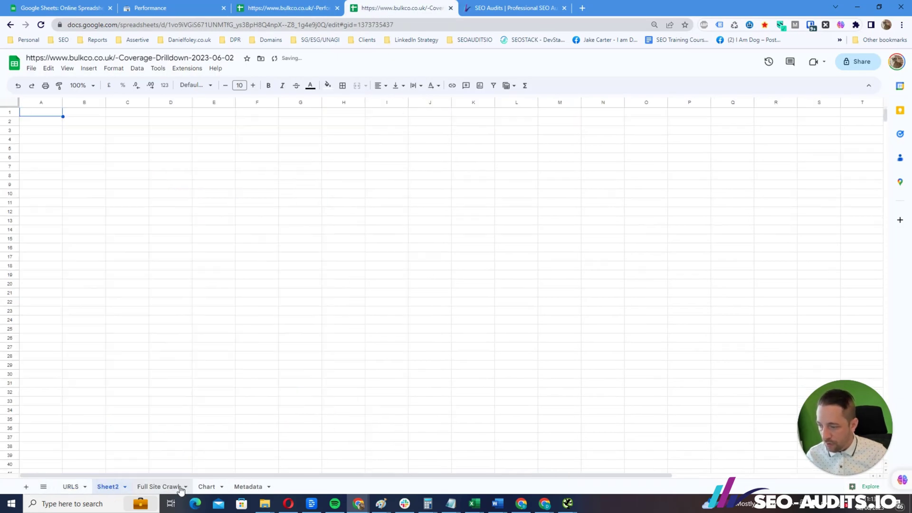
double_click(108, 487)
key(Caps_Lock)
text(GSC C)
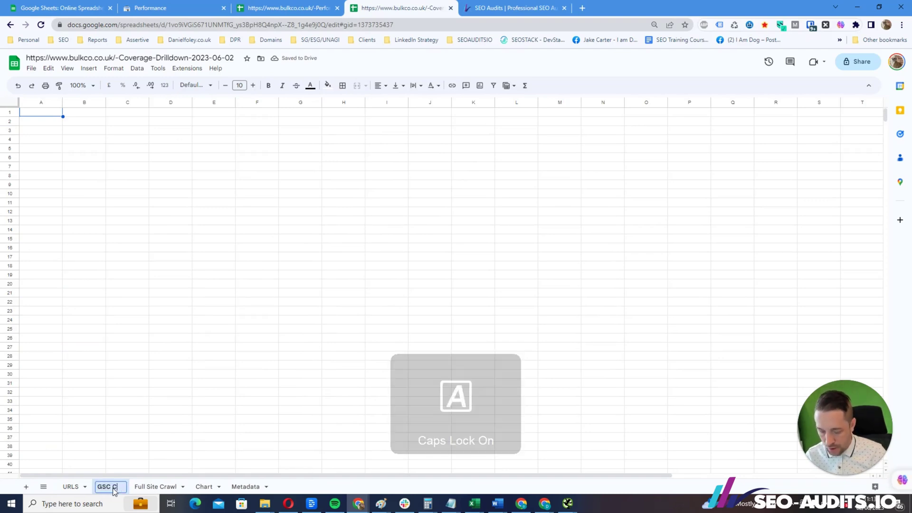
key(Caps_Lock)
text(lick Data)
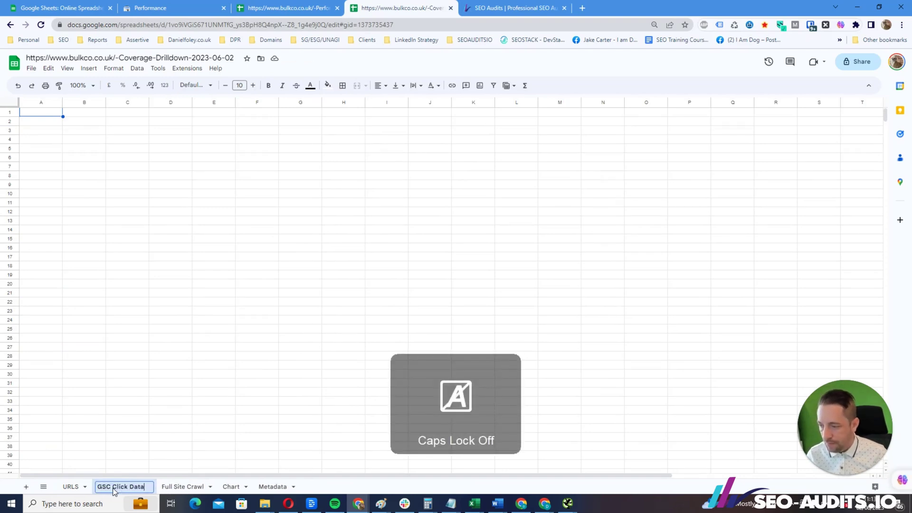
key(Return)
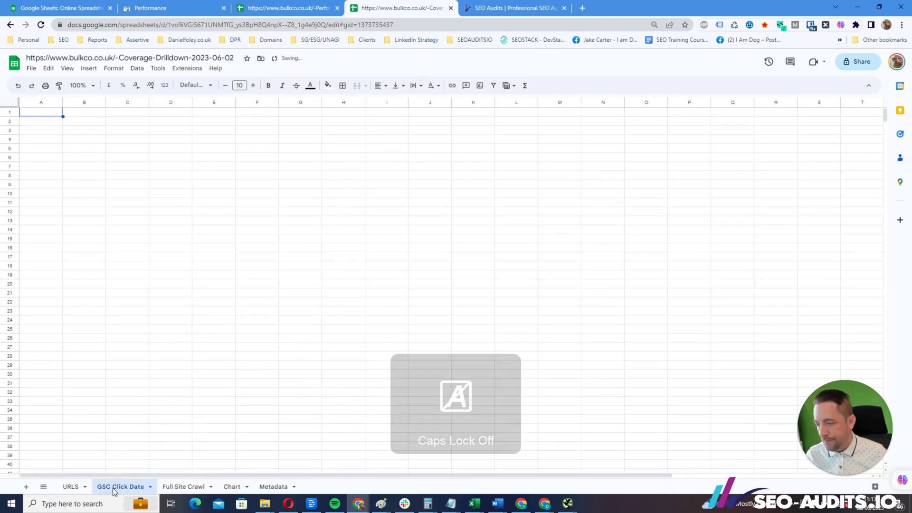
- Paste the pages data at A1 and widen column A to show full URLs
click(45, 114)
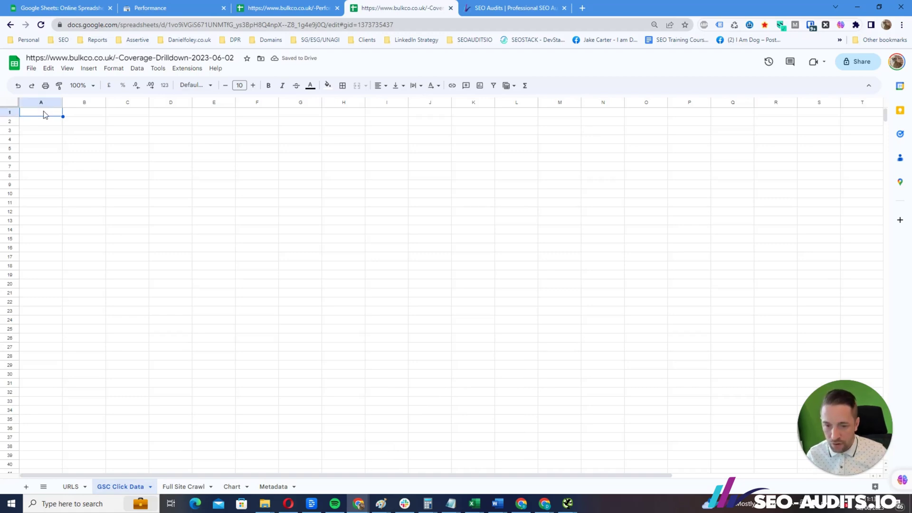
key(ctrl+v)
drag(61, 101, 265, 102)
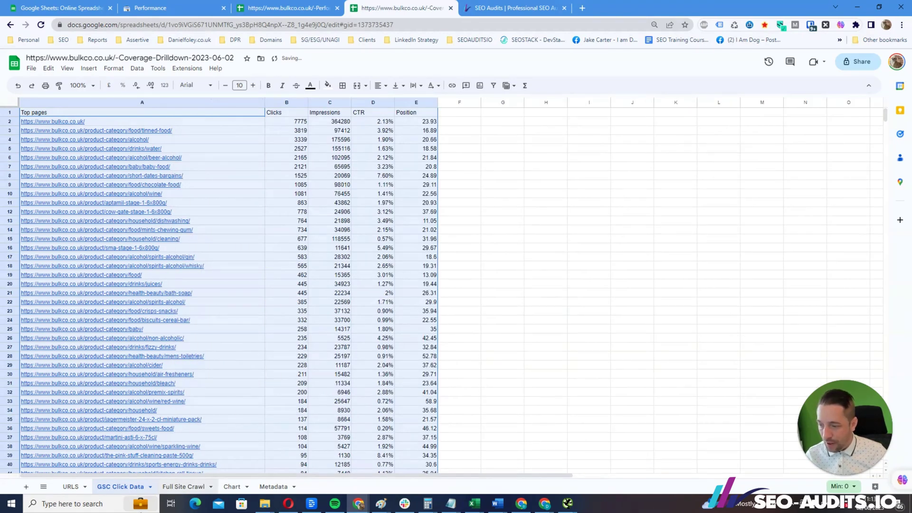
- Enter the GSC clicks IFERROR(VLOOKUP) formula referencing GSC Click Data in cell E2
click(180, 485)
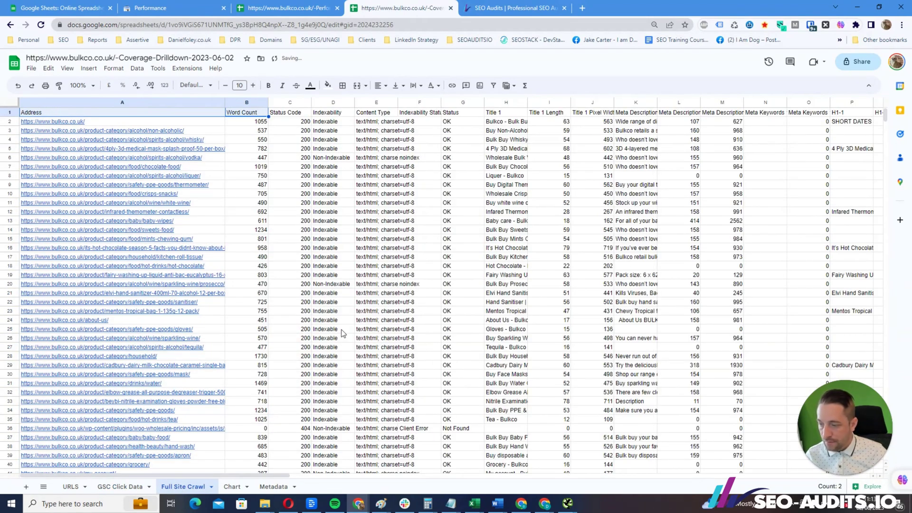
click(70, 486)
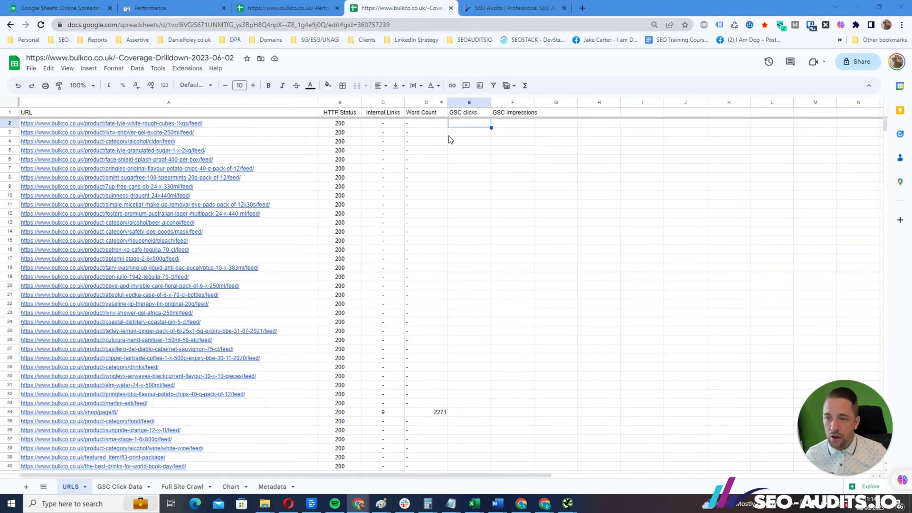
double_click(477, 124)
text(=IFERROR(VLOOKUP(A2,'GSC Click Data'!$A$1:$ZZ$16290,2,FALSE),"-"))
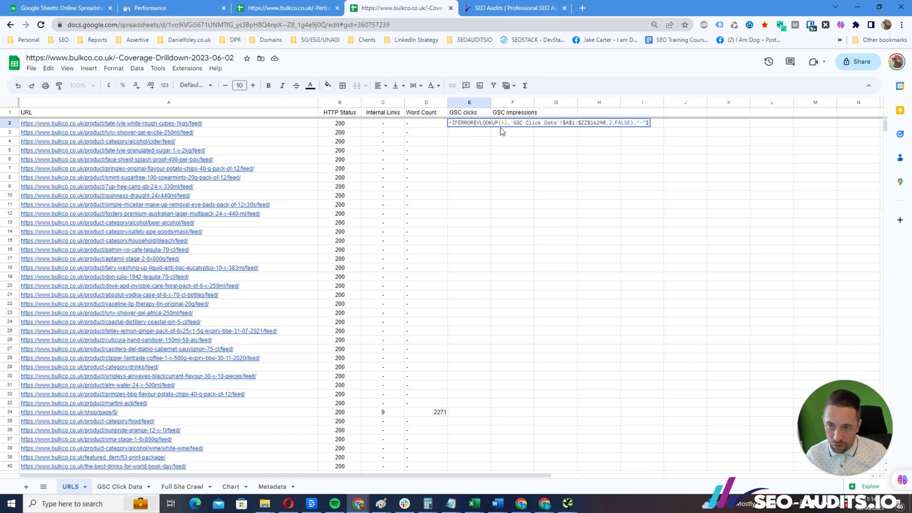
drag(525, 124, 556, 125)
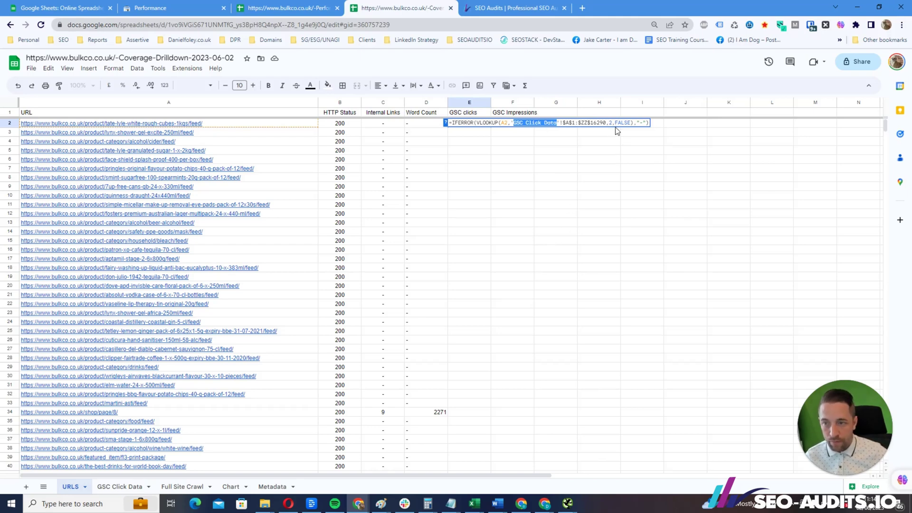
key(Return)
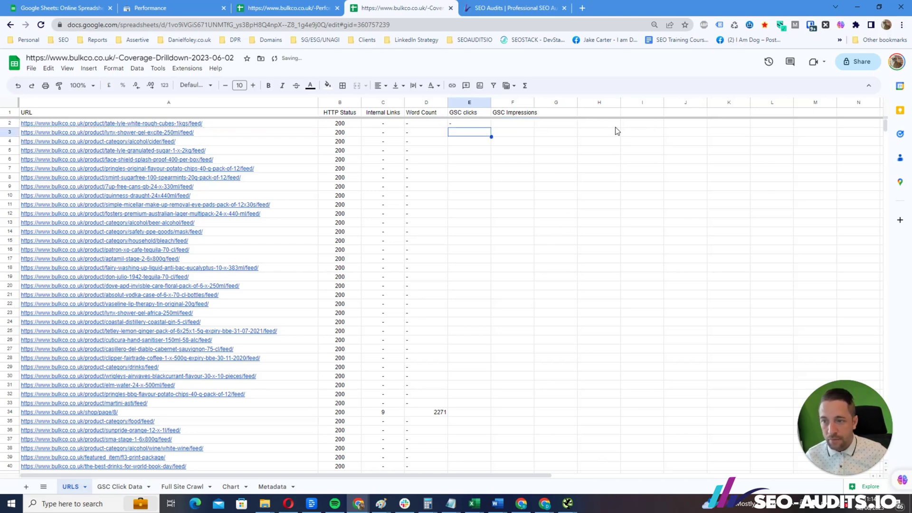
- Check the GSC Click Data sheet, then fill the GSC clicks lookup down column E
click(120, 486)
click(274, 114)
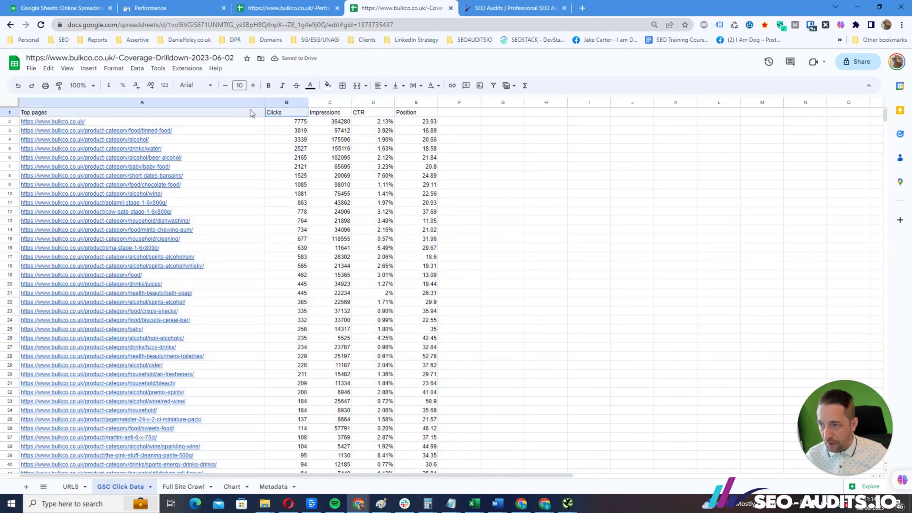
click(337, 115)
click(71, 488)
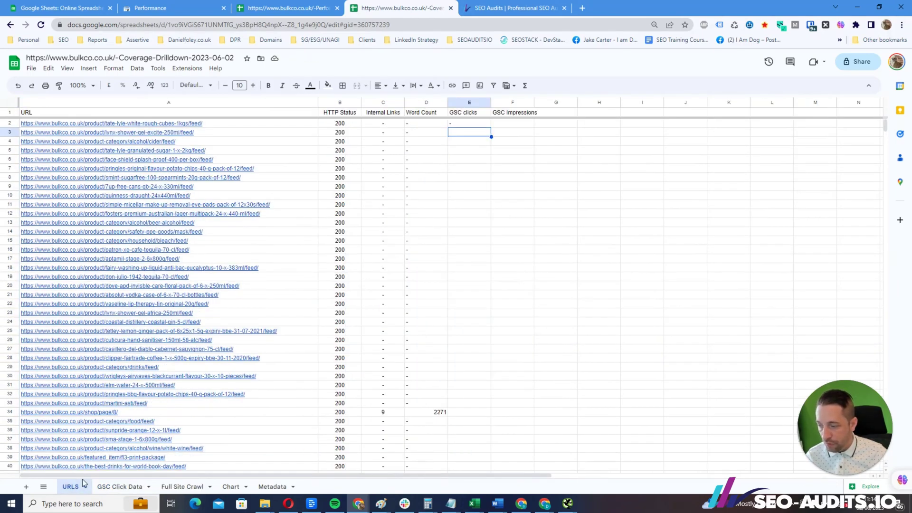
click(473, 125)
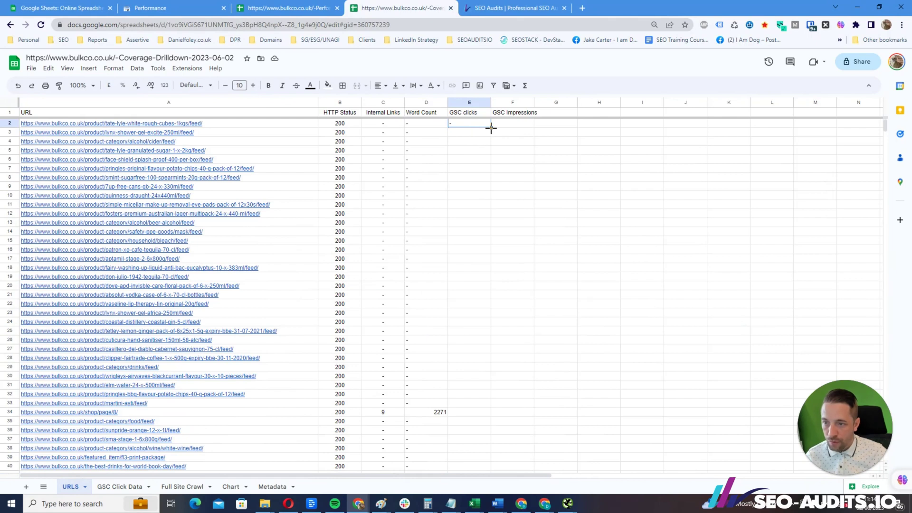
double_click(489, 127)
- Put the lookup in F2 with column index 3 and fill it down column F
double_click(513, 123)
text(=IFERROR(VLOOKUP(A2,'GSC Click Data'!$A$1:$ZZ$16290,2,FALSE),"-"))
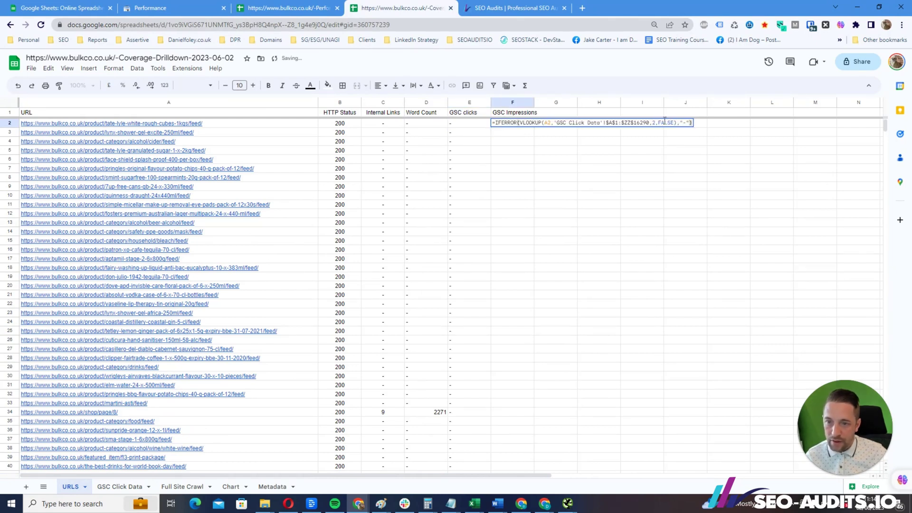
double_click(654, 123)
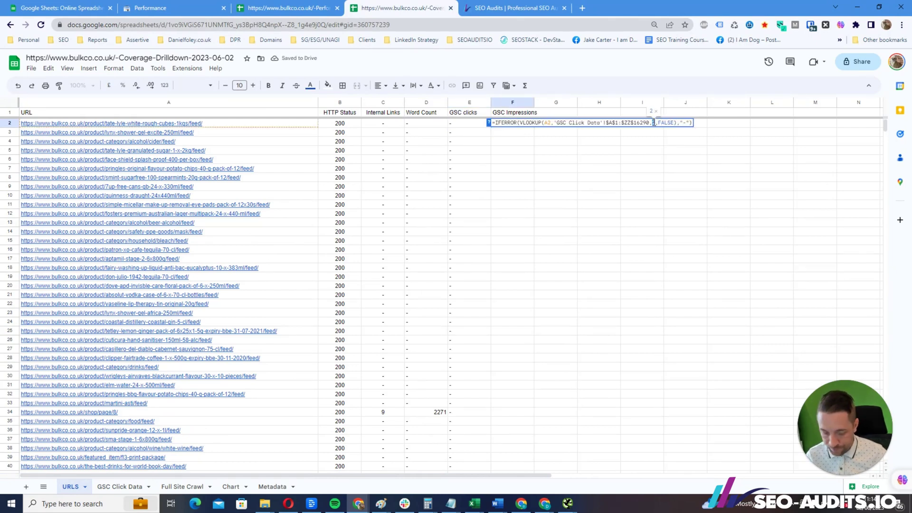
text(3)
key(Return)
click(515, 124)
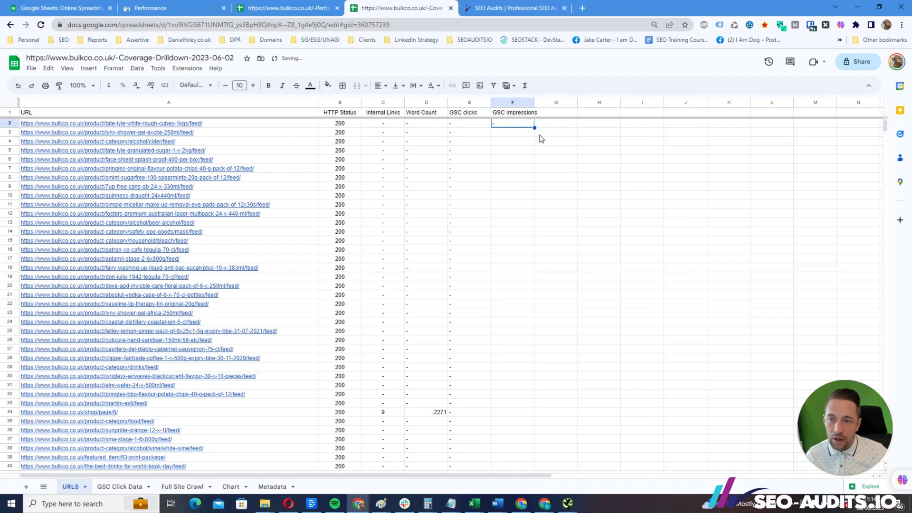
double_click(534, 127)
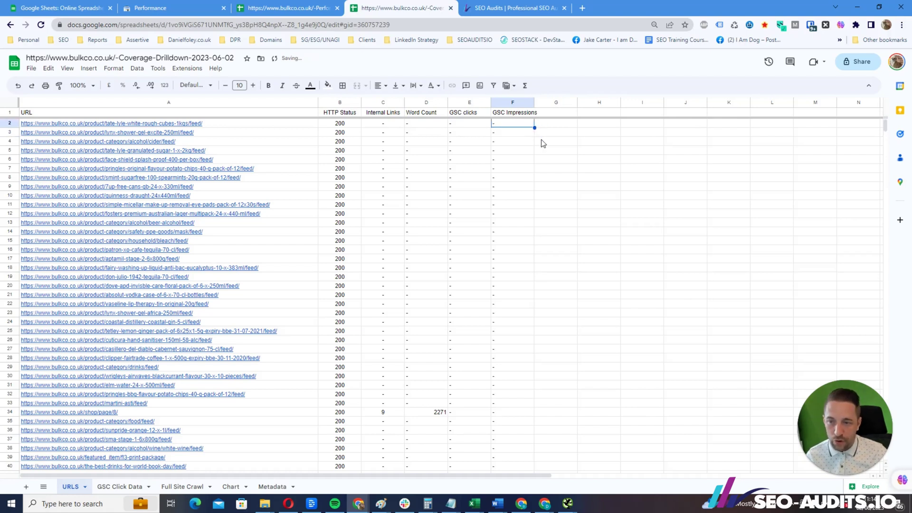
- Centre columns C to F and turn on text wrapping for the headers
drag(511, 103, 395, 100)
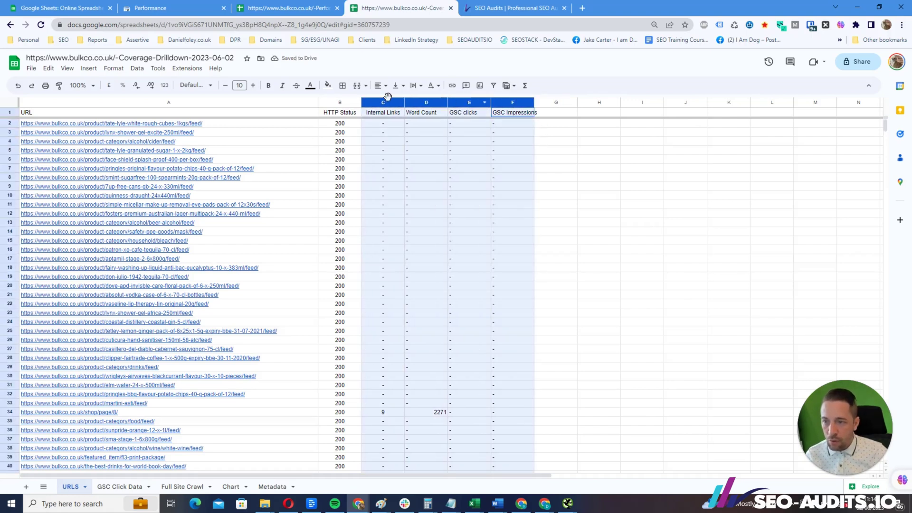
click(379, 85)
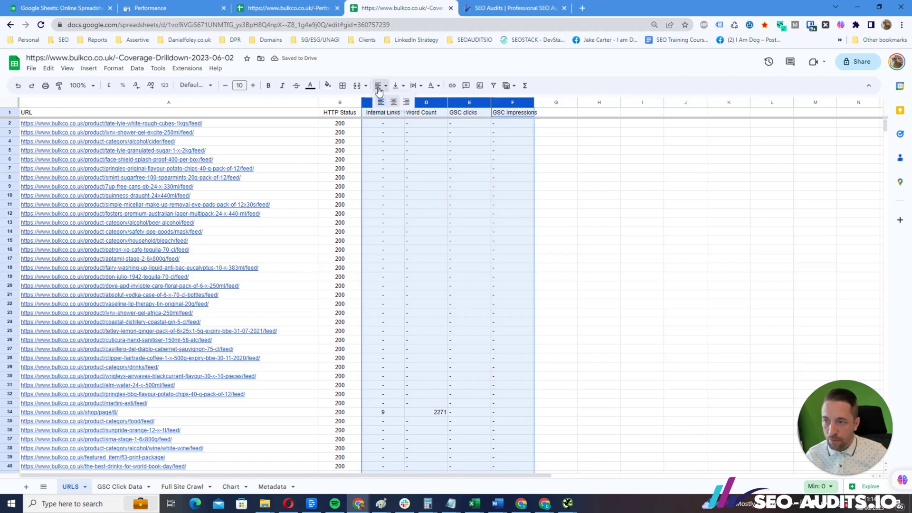
click(393, 101)
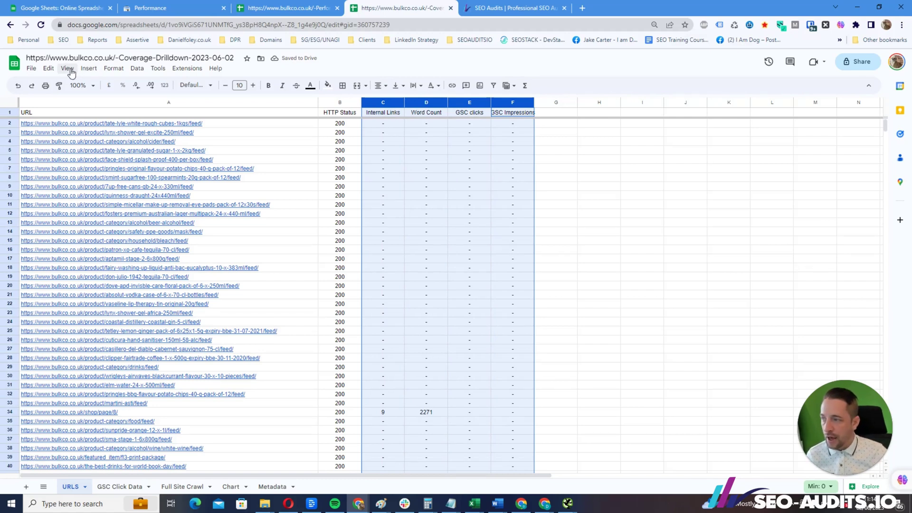
click(114, 68)
mouse_move(173, 150)
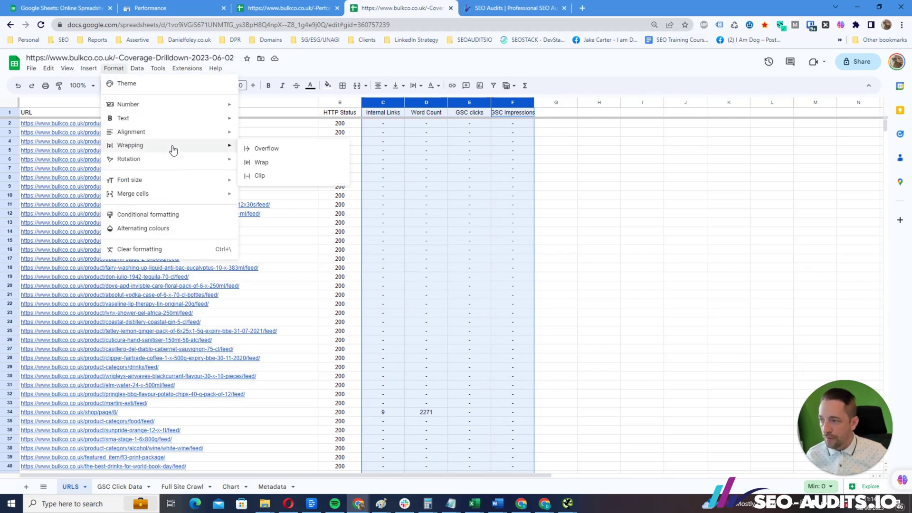
click(259, 161)
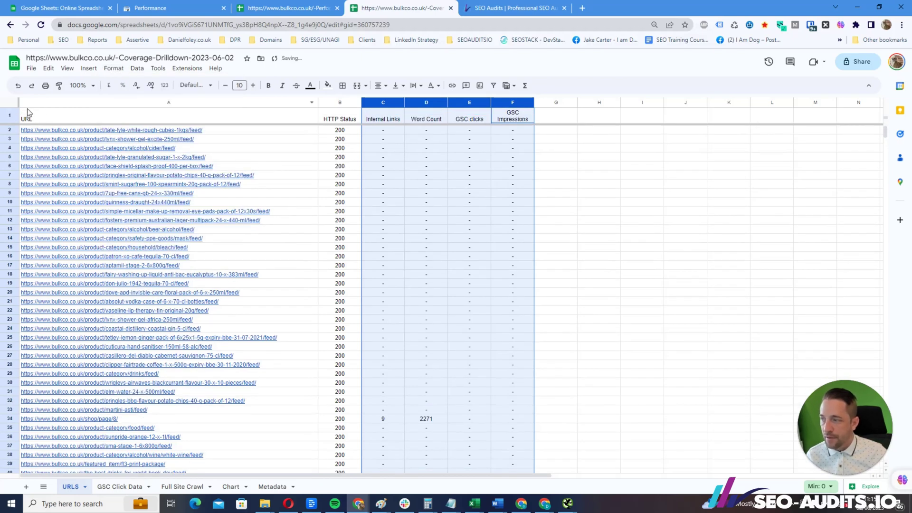
- Give header row 1 a black fill with white text
click(10, 115)
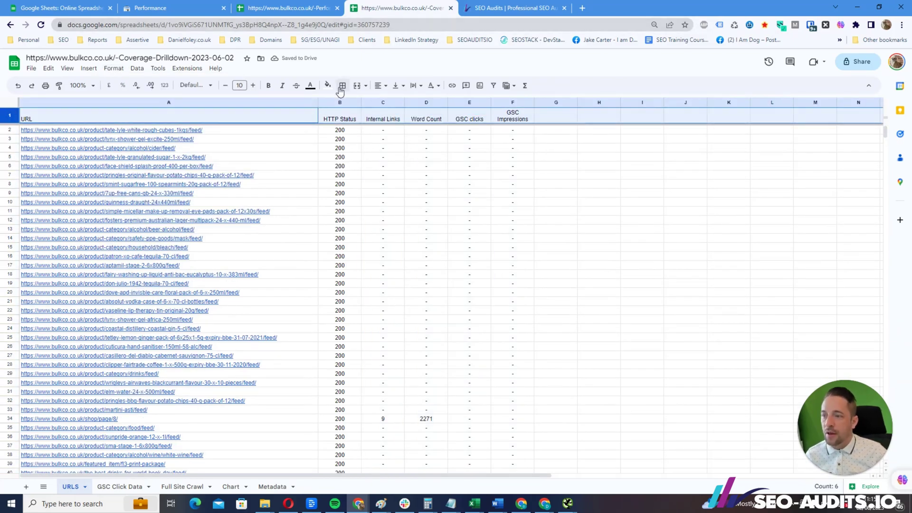
click(327, 85)
click(330, 116)
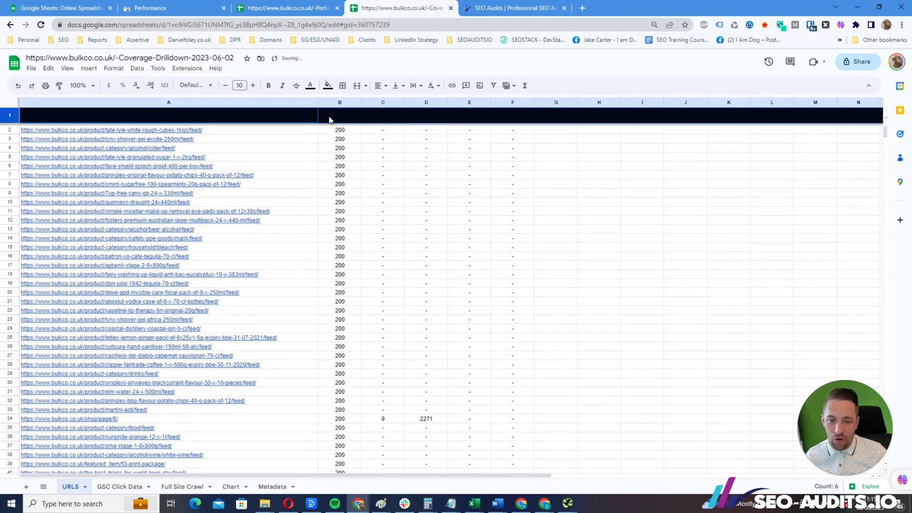
click(311, 85)
click(395, 115)
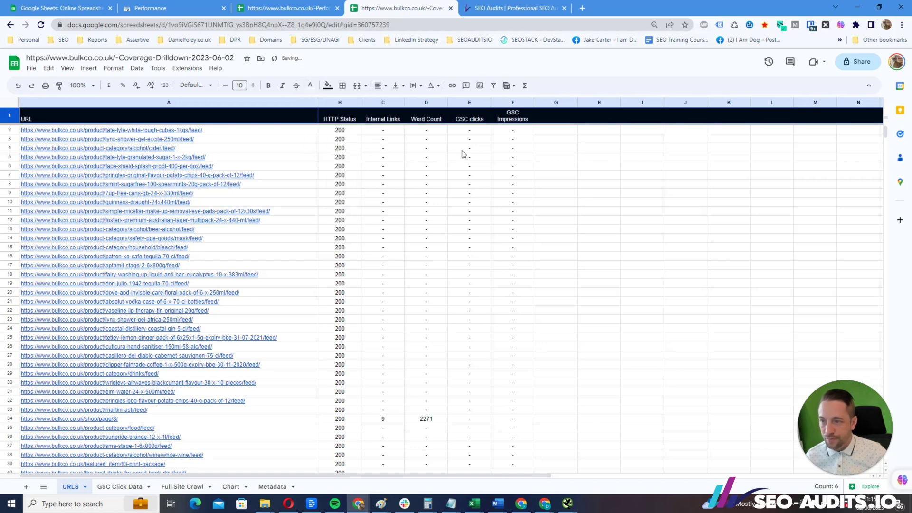
- Add a filter to the whole URLS data range and widen column F
click(445, 161)
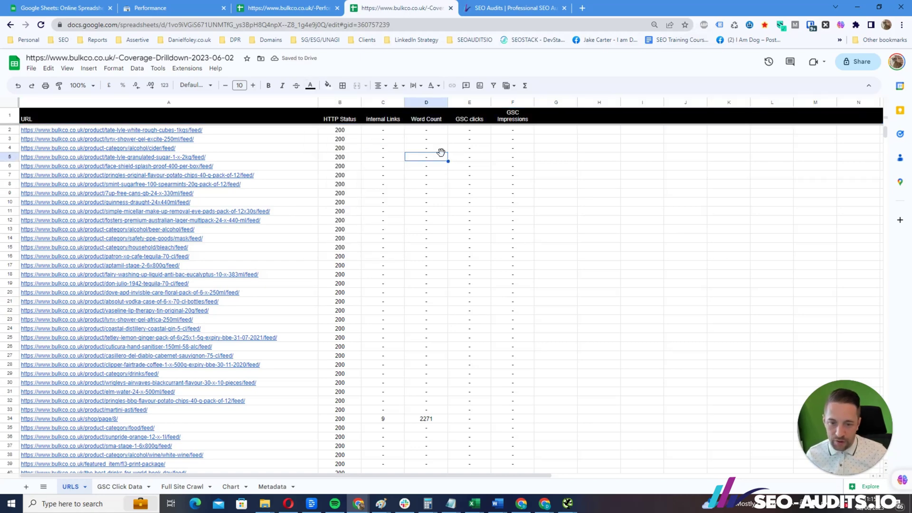
key(ctrl+a)
click(137, 68)
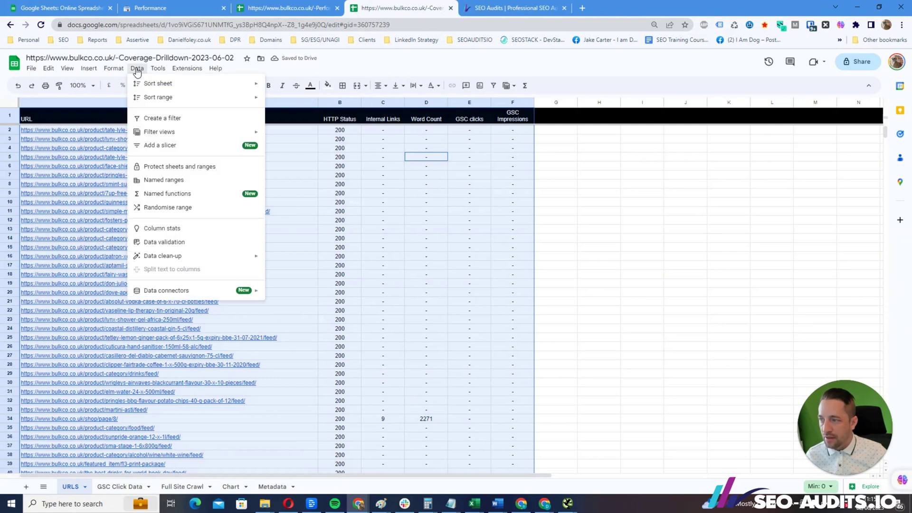
click(167, 118)
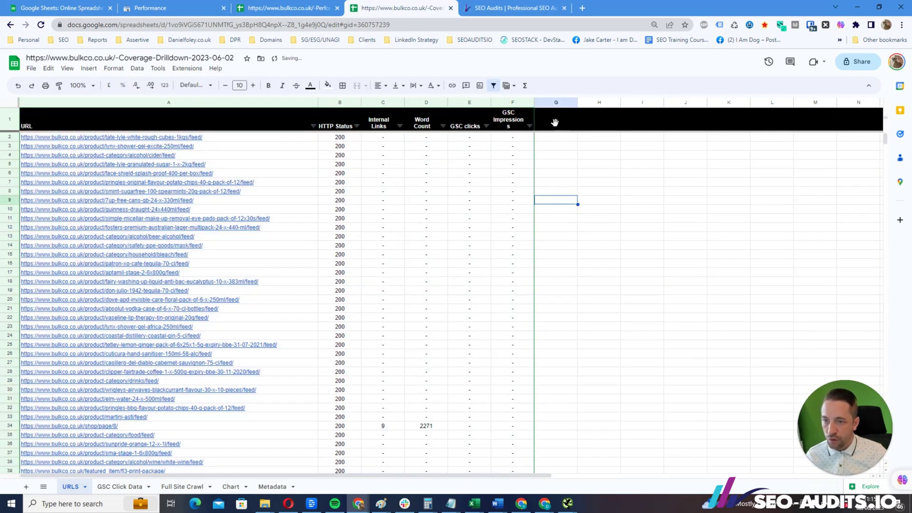
drag(534, 102, 548, 102)
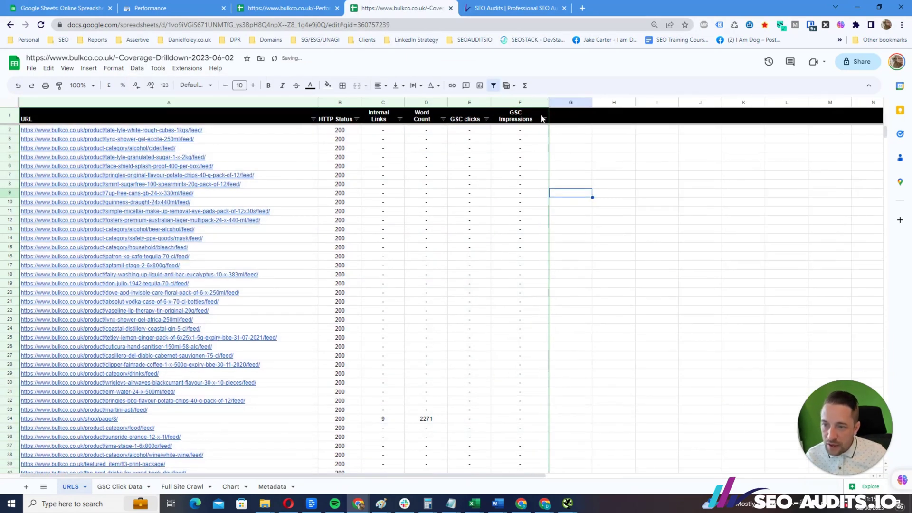
- Duplicate the URLS sheet and rename the copy 'URLS HTTP 200'
right_click(71, 493)
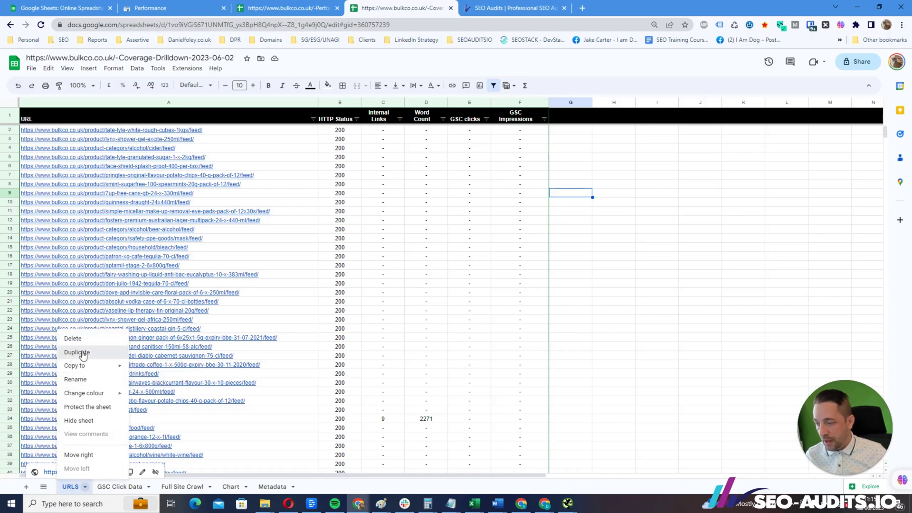
click(81, 352)
double_click(123, 486)
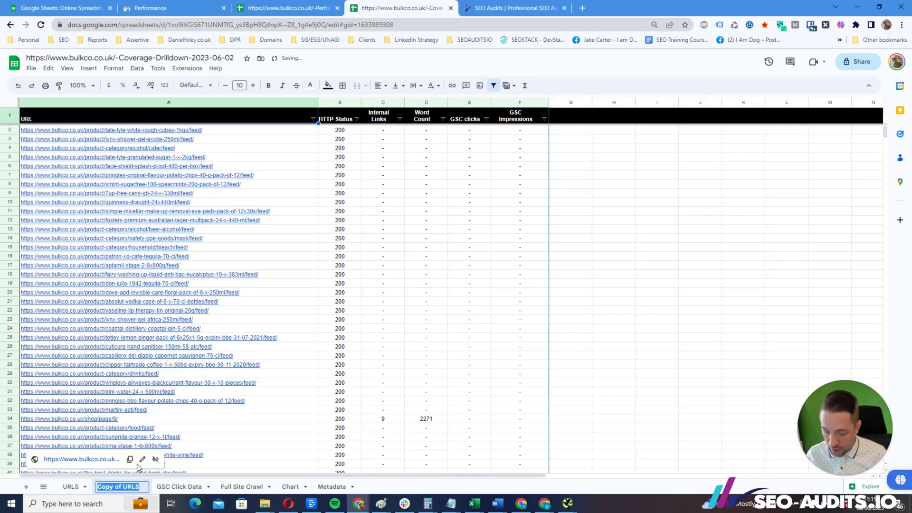
key(Caps_Lock)
text(URLS)
key(Caps_Lock)
text(w)
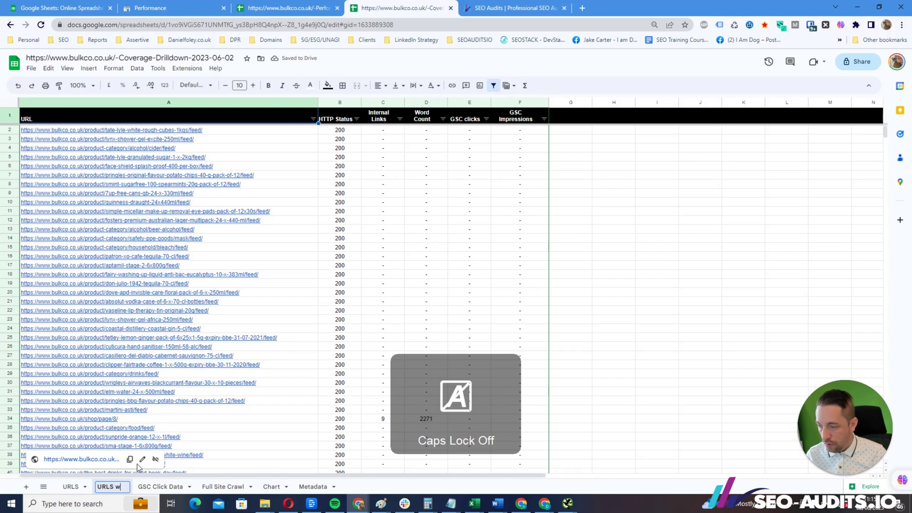
key(BackSpace)
key(Caps_Lock)
text(HTTP 200)
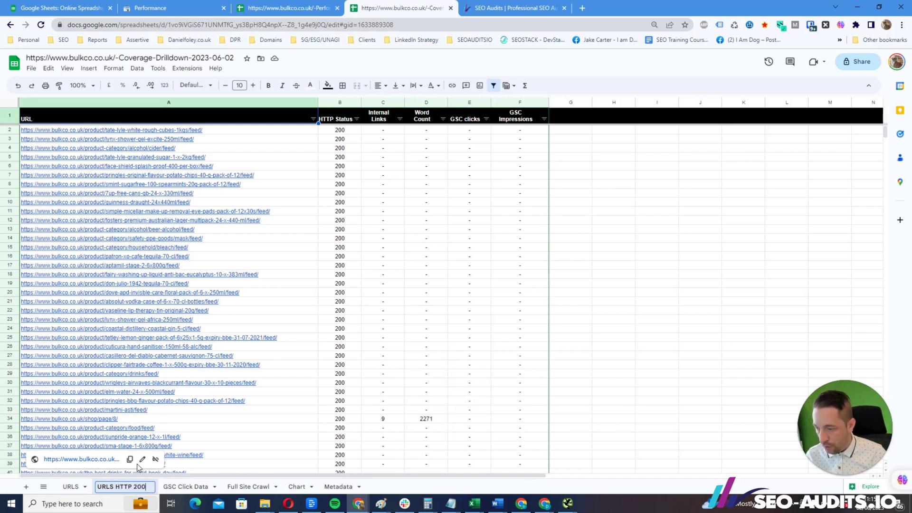
key(Return)
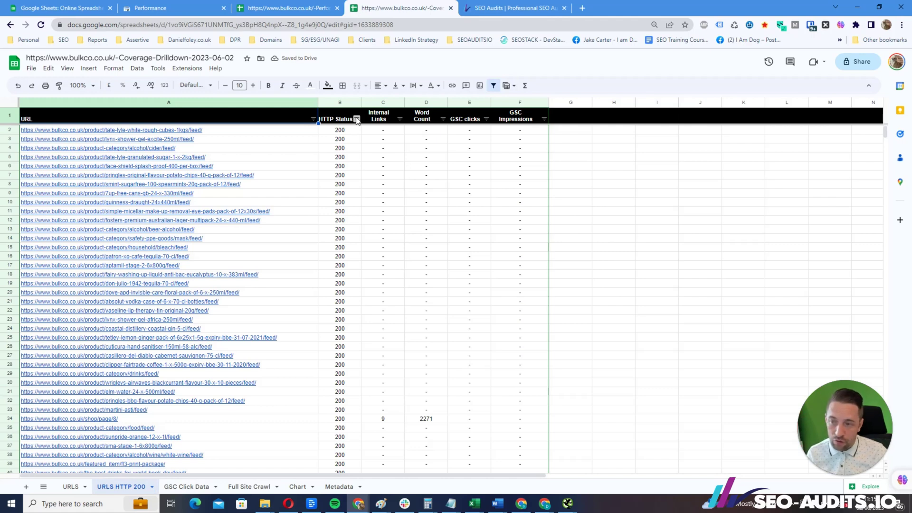
- Filter HTTP Status to exclude 301 and Exception, with condition Text contains 20
click(356, 119)
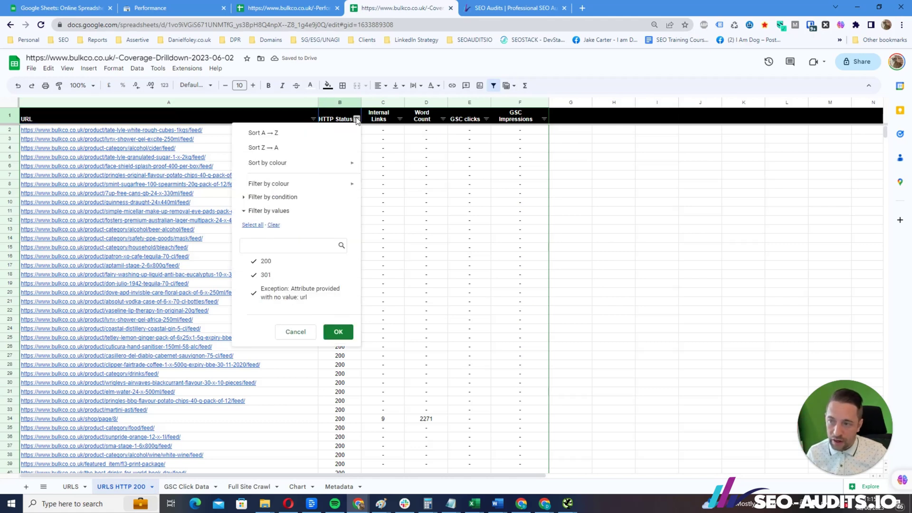
click(265, 276)
click(273, 292)
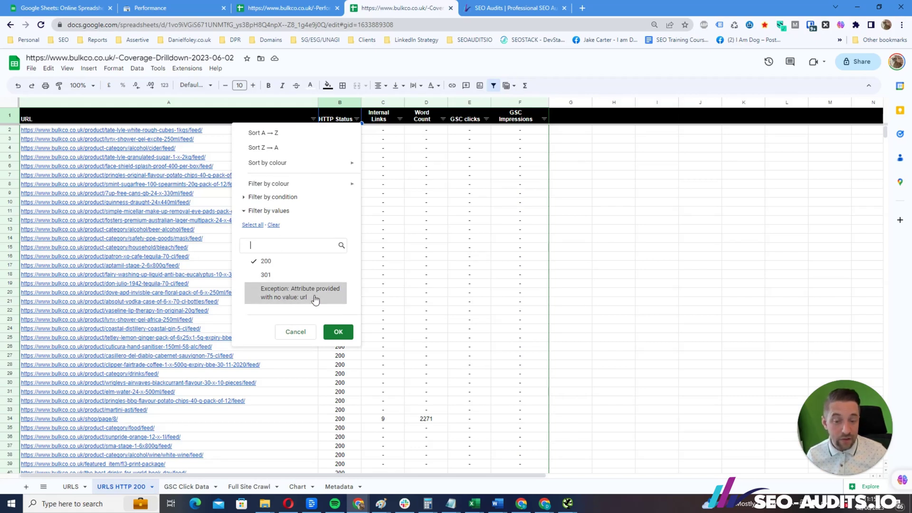
click(289, 202)
click(269, 215)
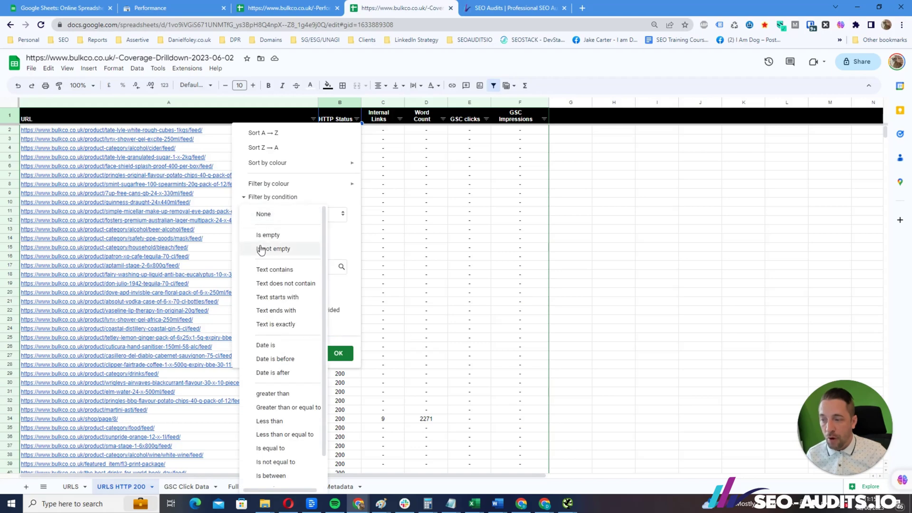
click(268, 265)
click(277, 236)
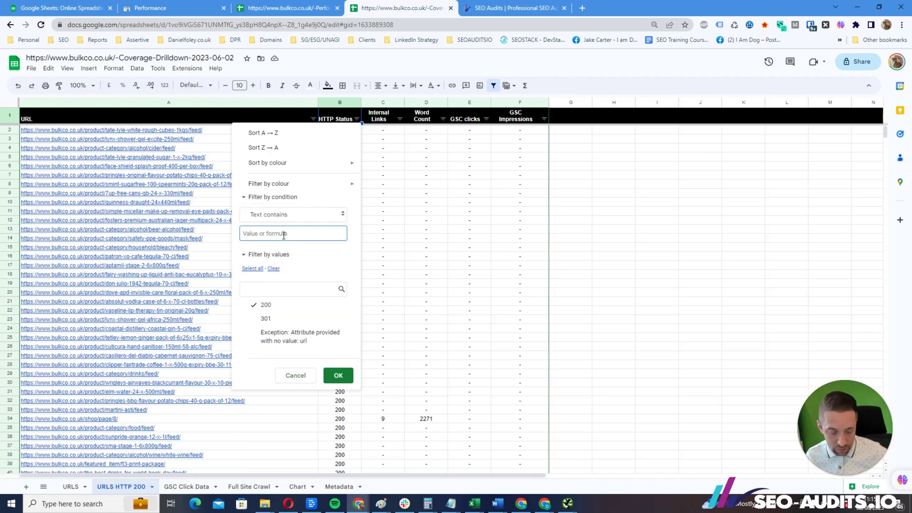
text(200)
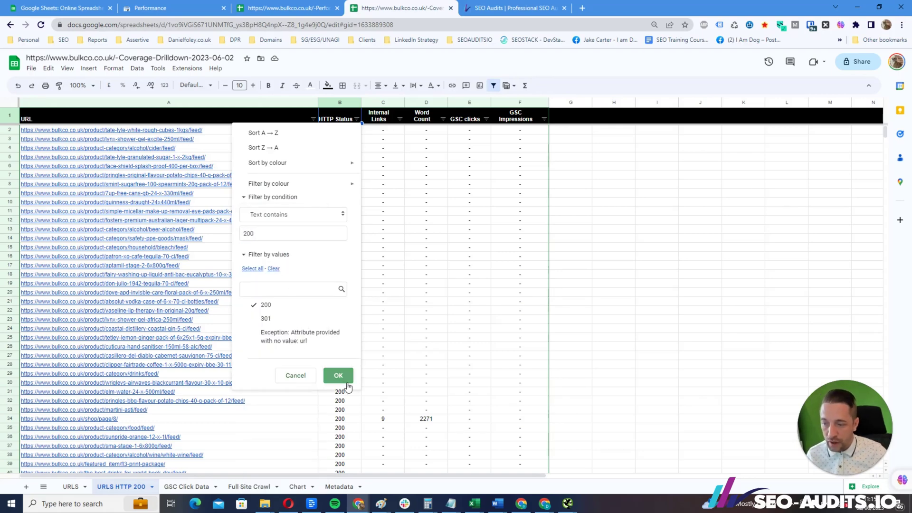
click(343, 379)
scroll(370, 375, down, 10)
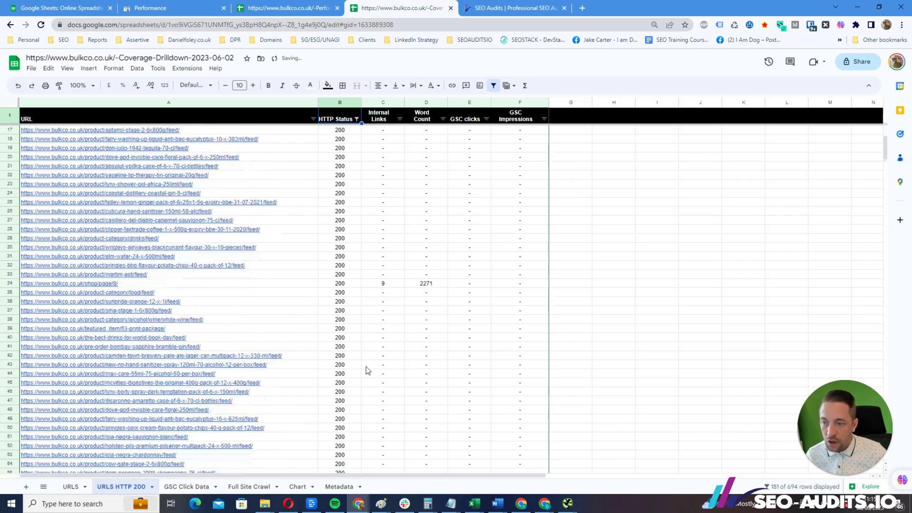
scroll(359, 358, up, 9)
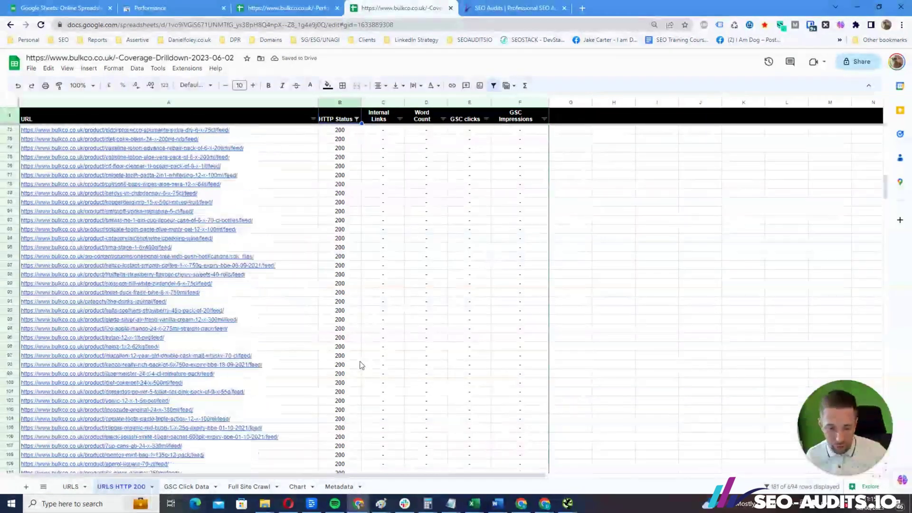
scroll(353, 351, up, 2)
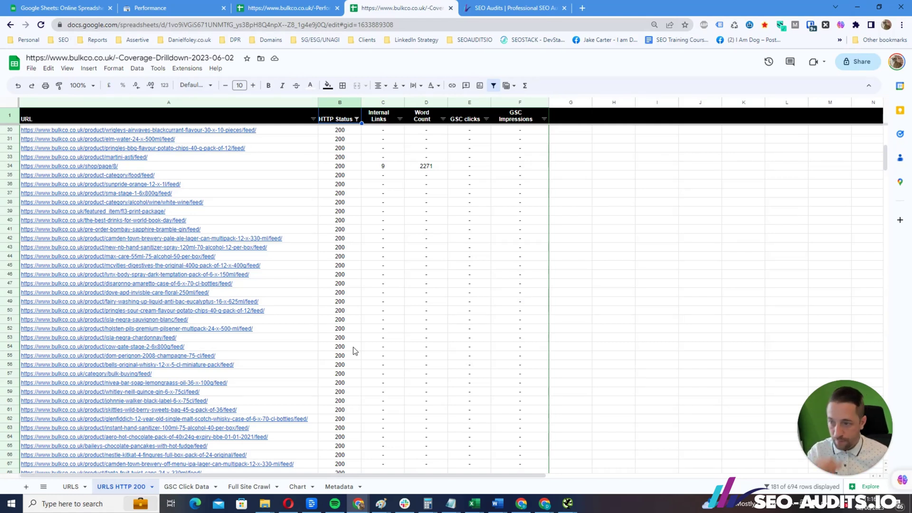
- Check the Internal Links filter and the status values of rows 30 to 33
click(417, 247)
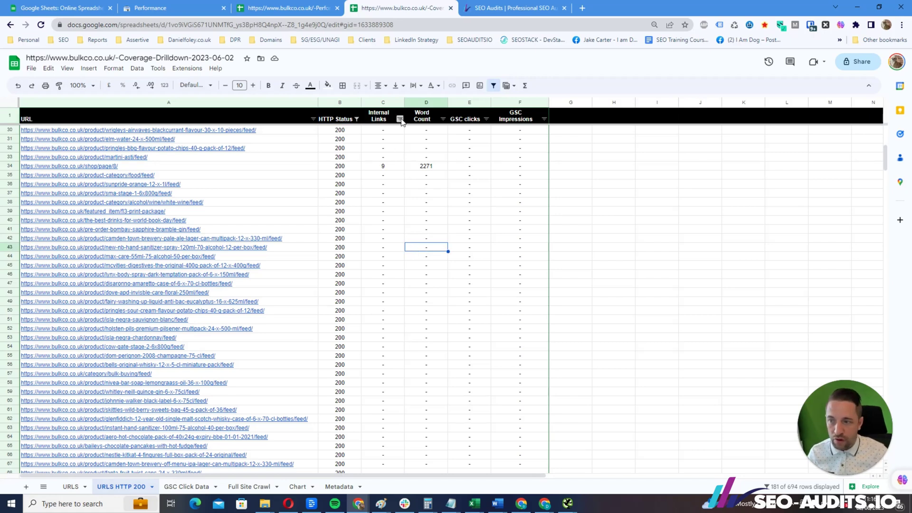
click(400, 119)
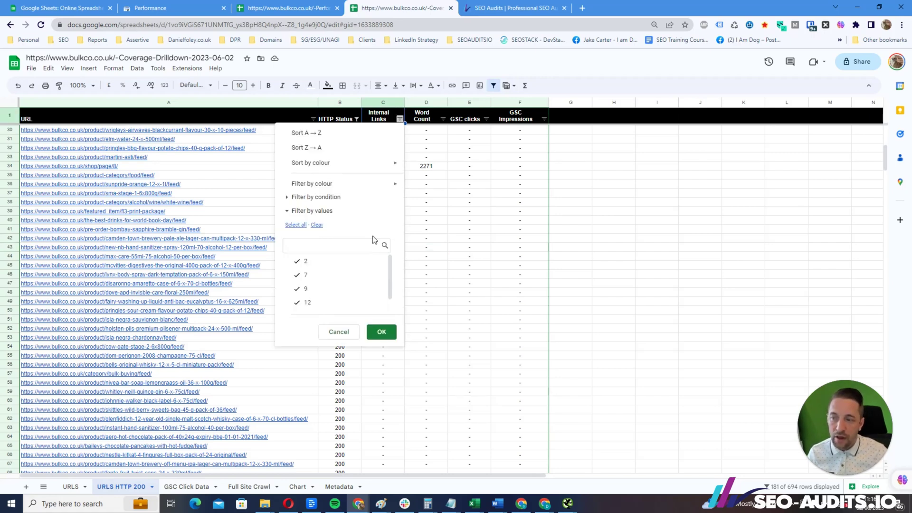
click(480, 231)
drag(347, 132, 385, 160)
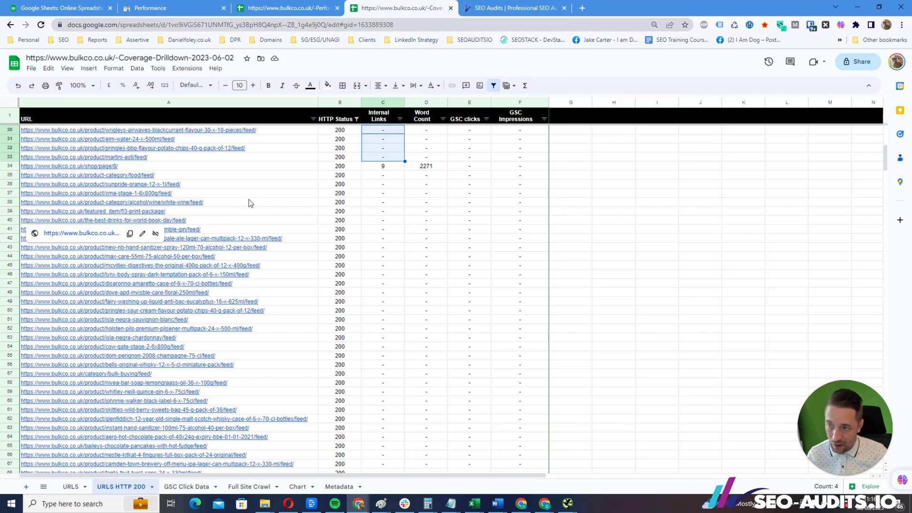
- Give the URL column filter a 'Text does not contain' /feed/ condition
click(313, 119)
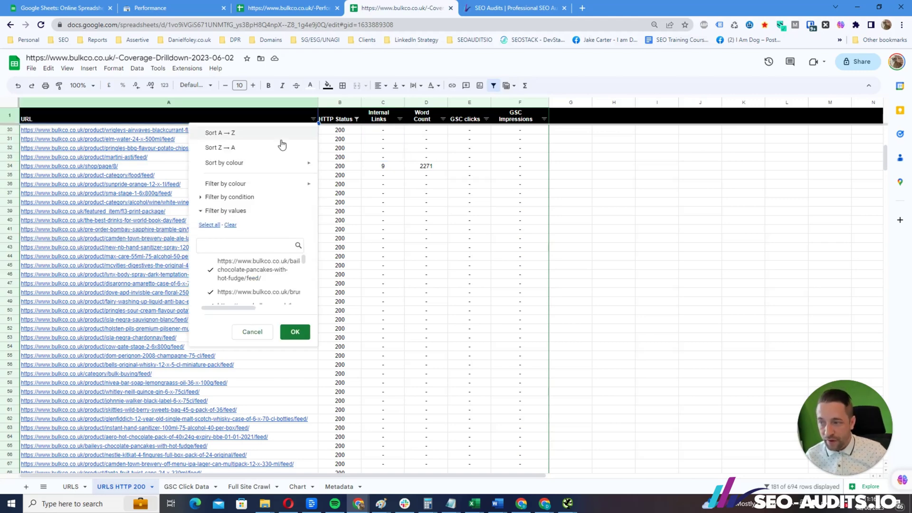
click(236, 198)
click(242, 217)
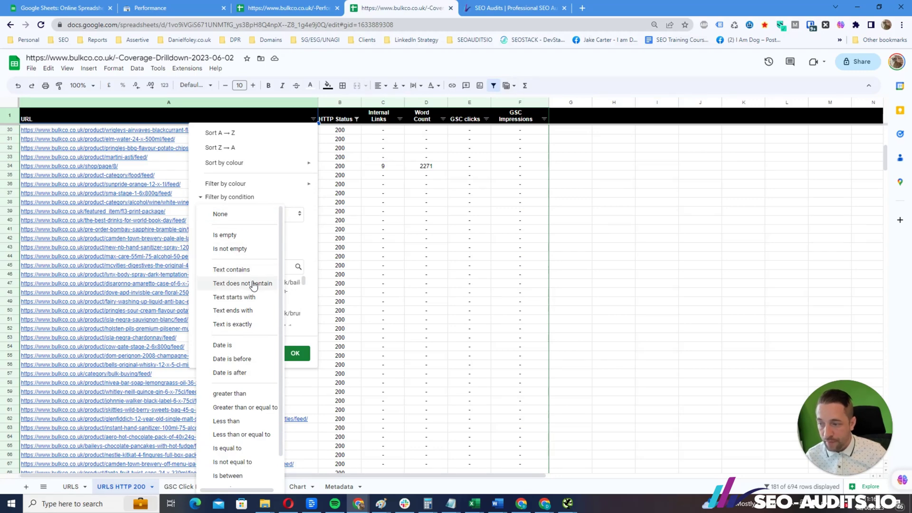
click(234, 285)
click(240, 235)
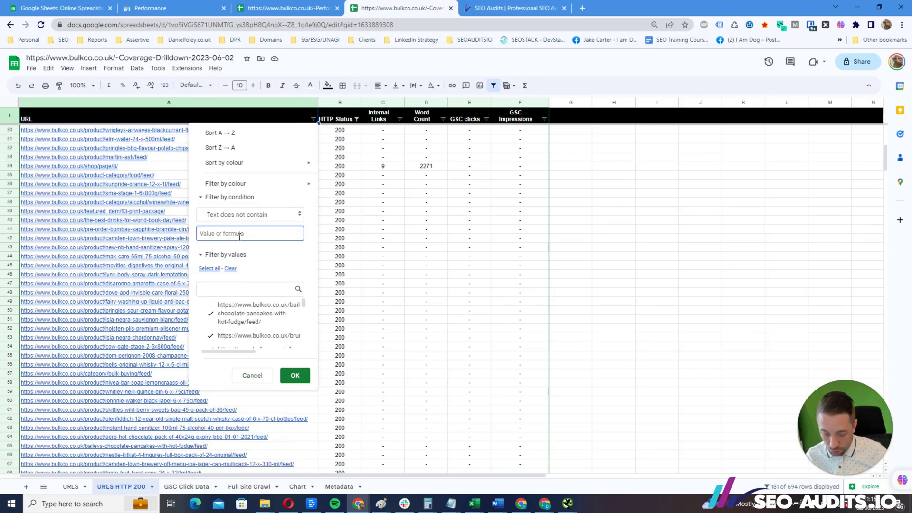
text(/FEED/)
key(ctrl+a)
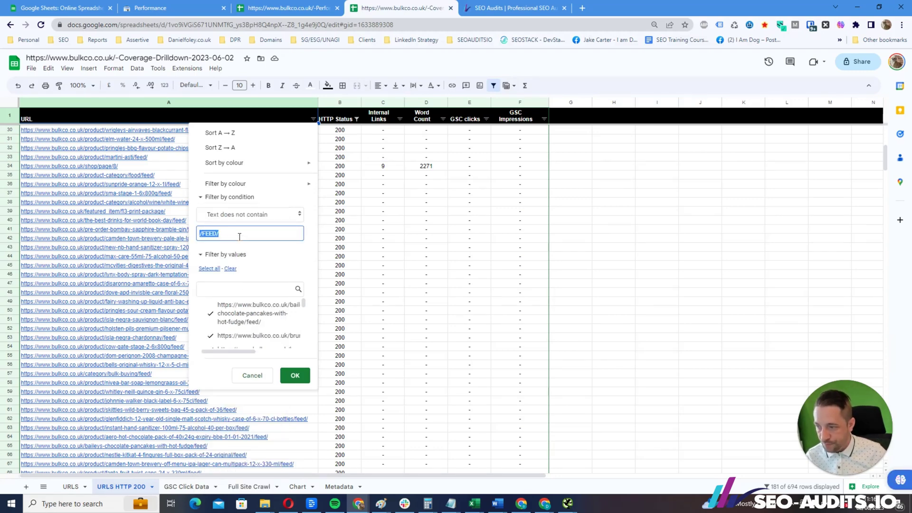
text(/)
key(Caps_Lock)
text(feed/)
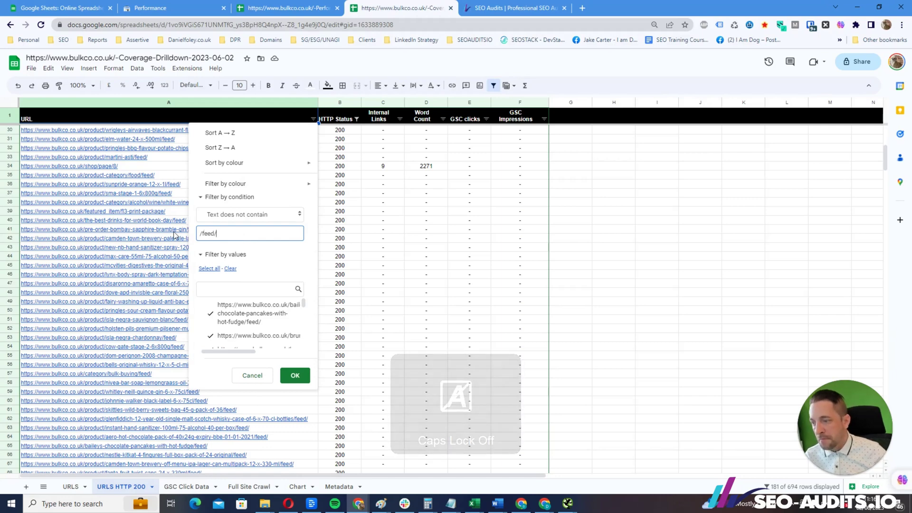
click(294, 375)
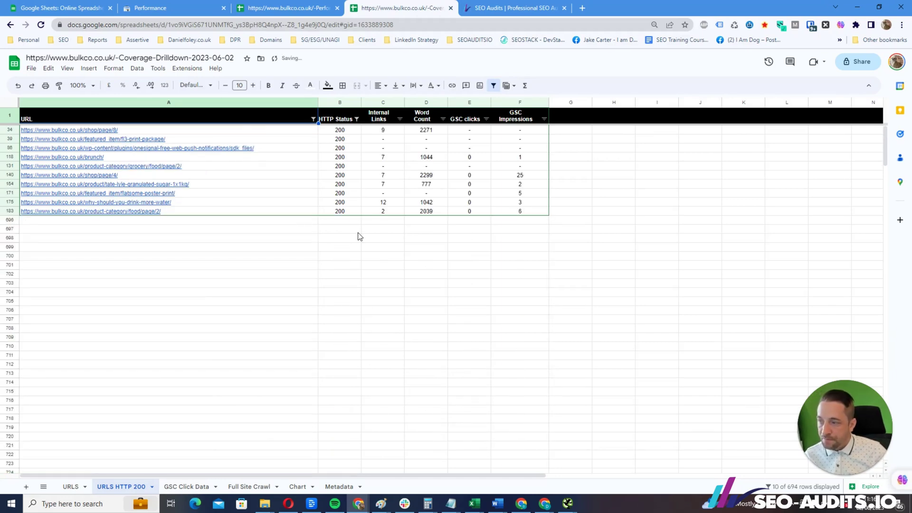
mouse_move(163, 139)
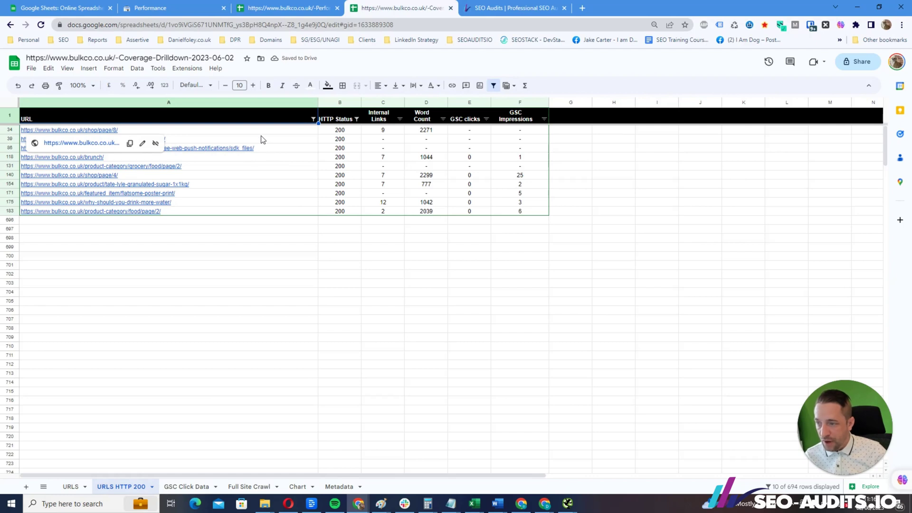
drag(280, 130, 271, 213)
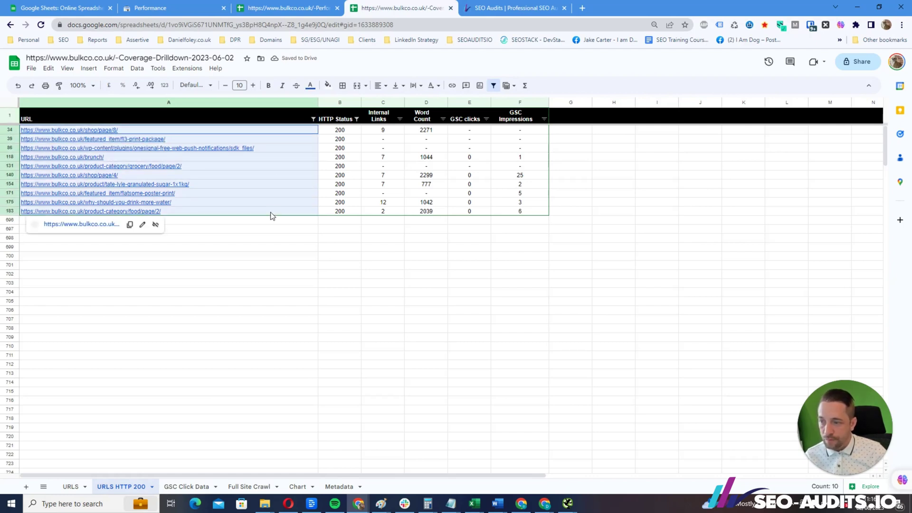
click(260, 247)
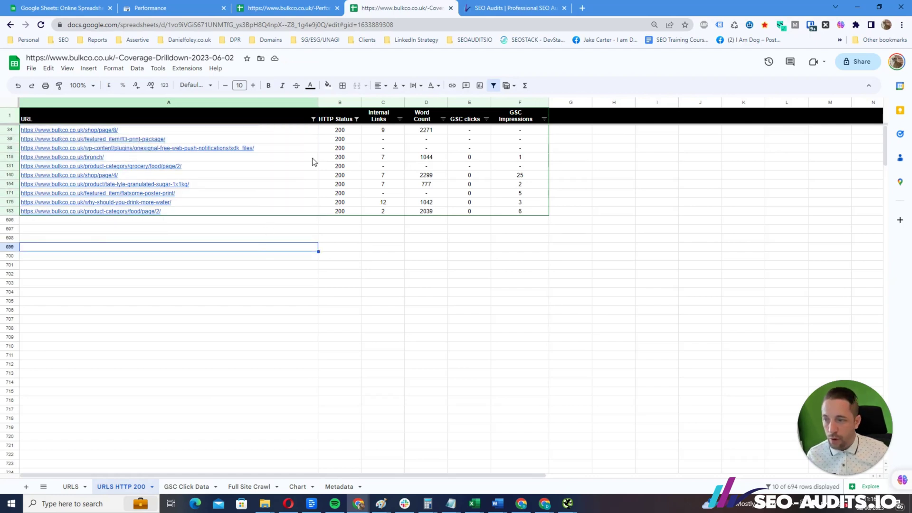
mouse_move(145, 142)
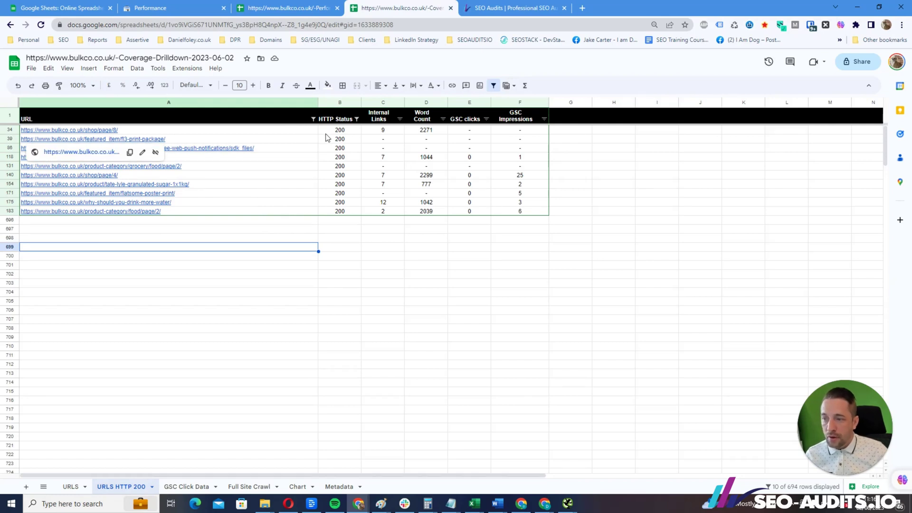
click(338, 139)
click(308, 140)
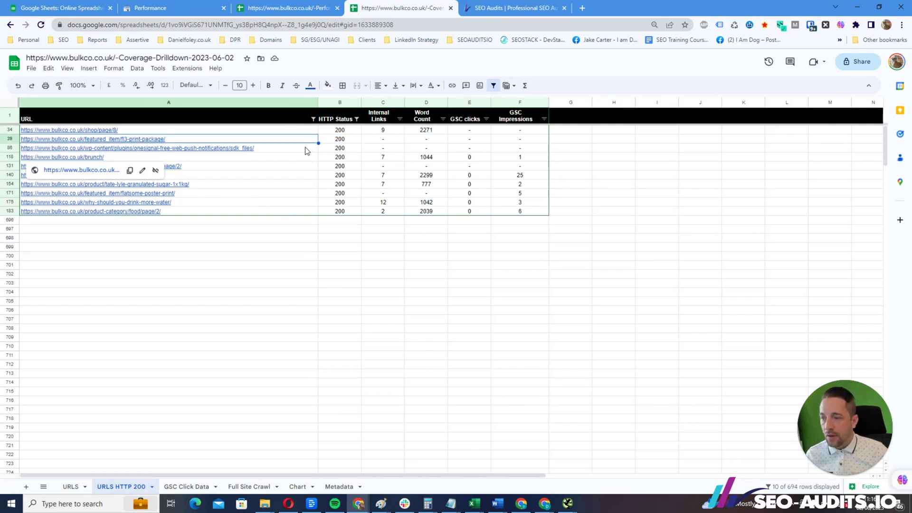
click(338, 143)
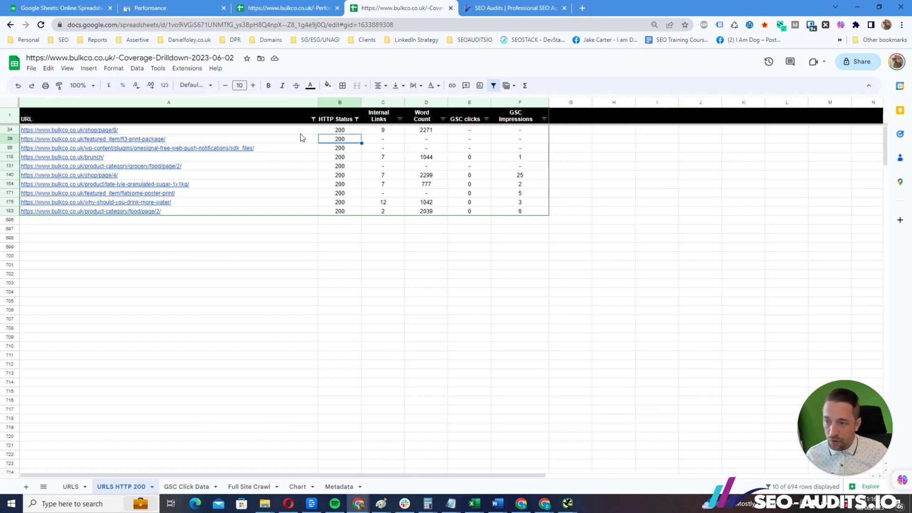
click(387, 142)
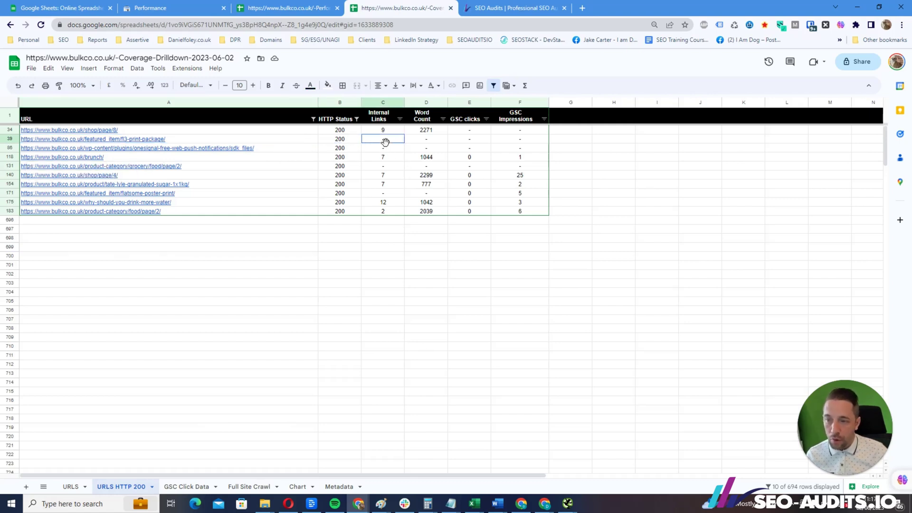
click(421, 140)
drag(470, 139, 314, 138)
drag(515, 142, 309, 142)
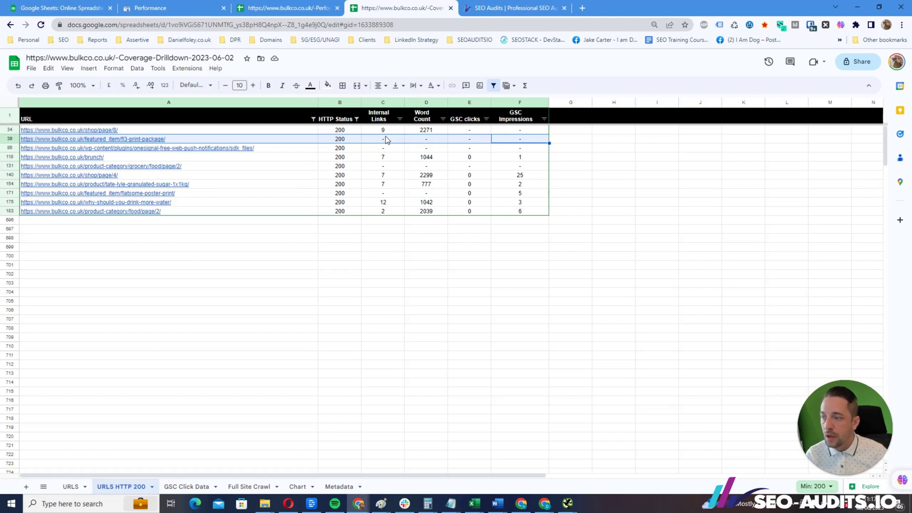
mouse_move(101, 142)
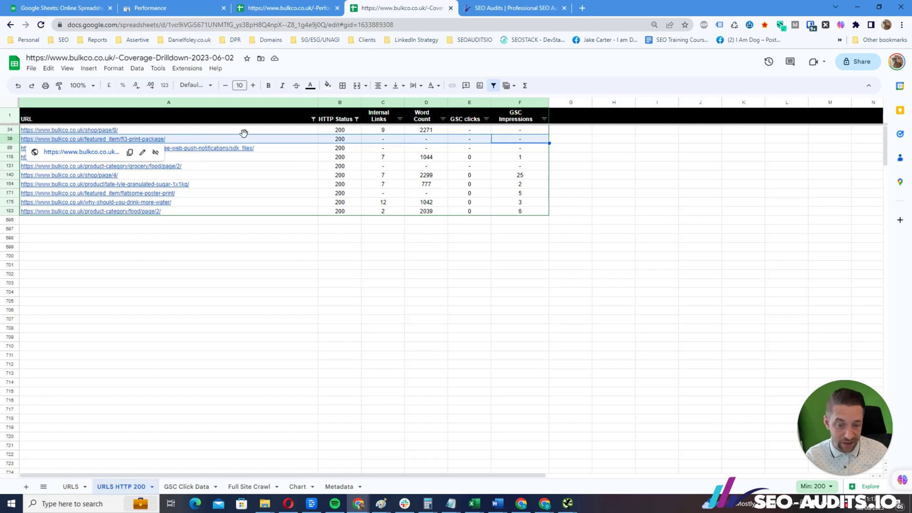
click(321, 276)
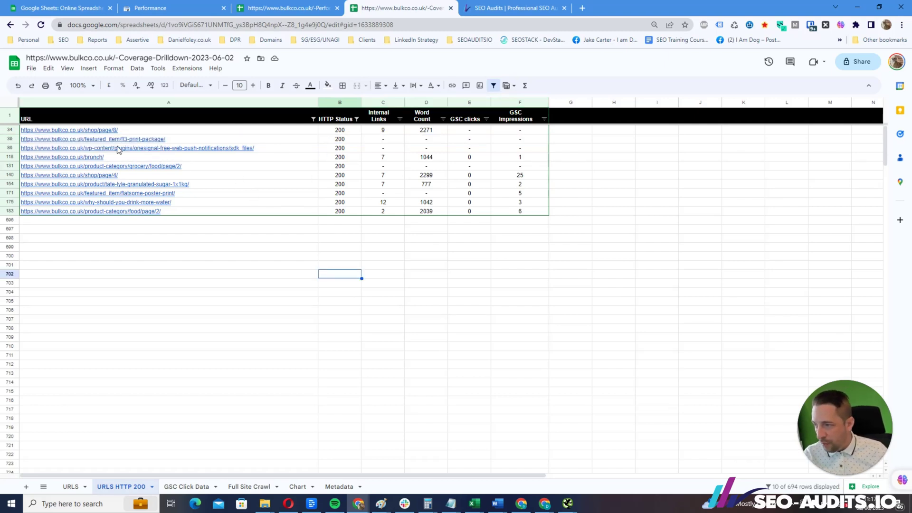
click(252, 177)
mouse_move(126, 170)
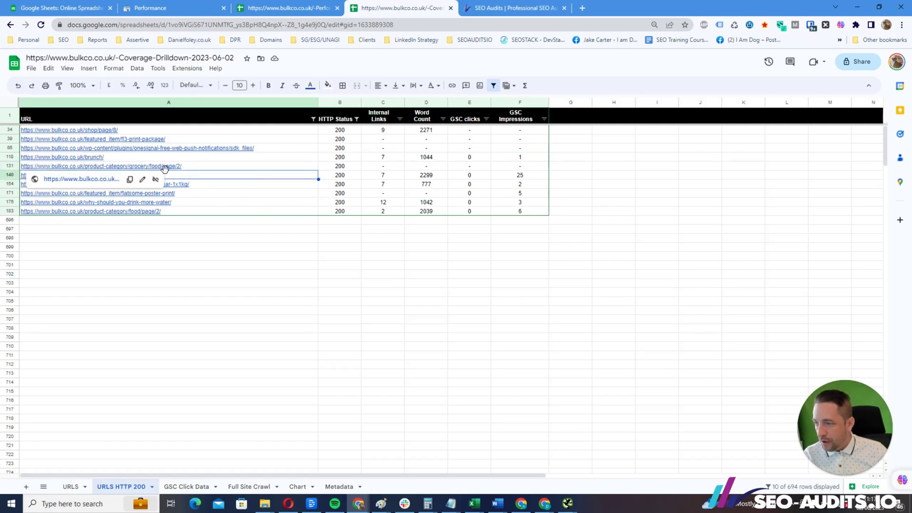
click(195, 167)
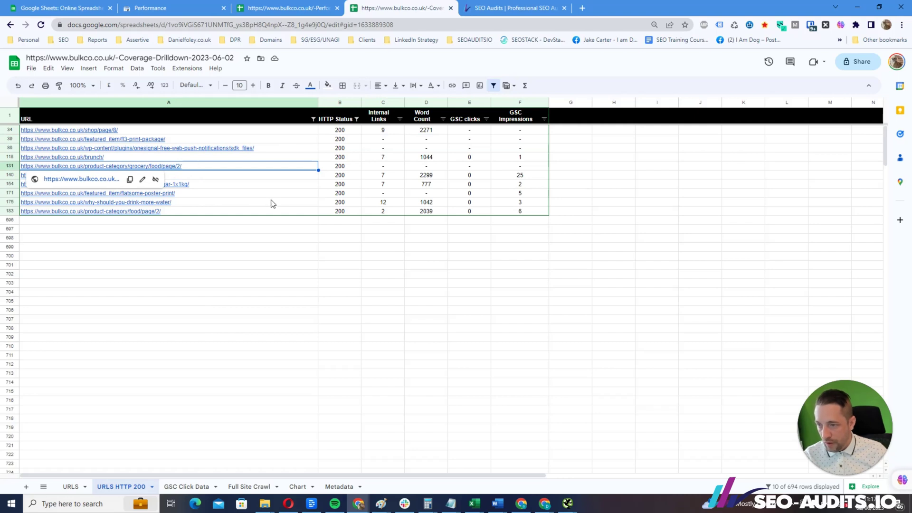
click(264, 230)
mouse_move(174, 179)
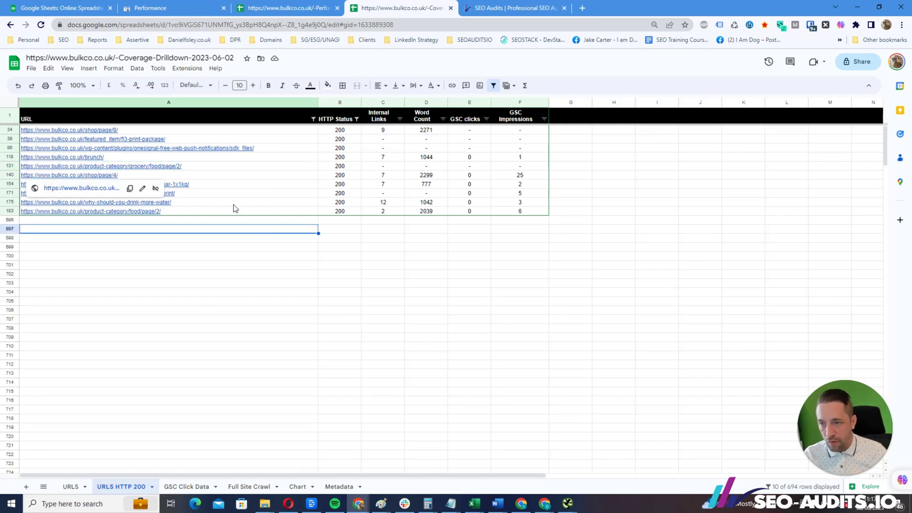
drag(110, 158, 435, 210)
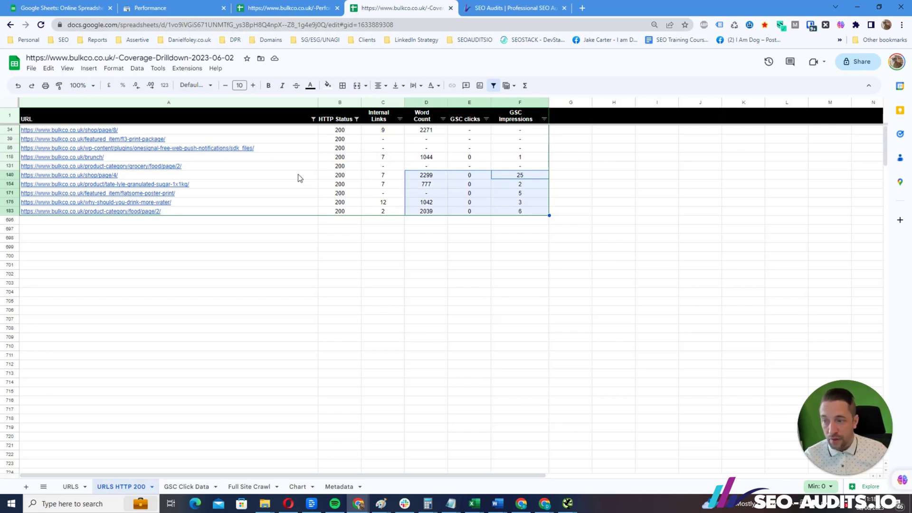
mouse_move(300, 179)
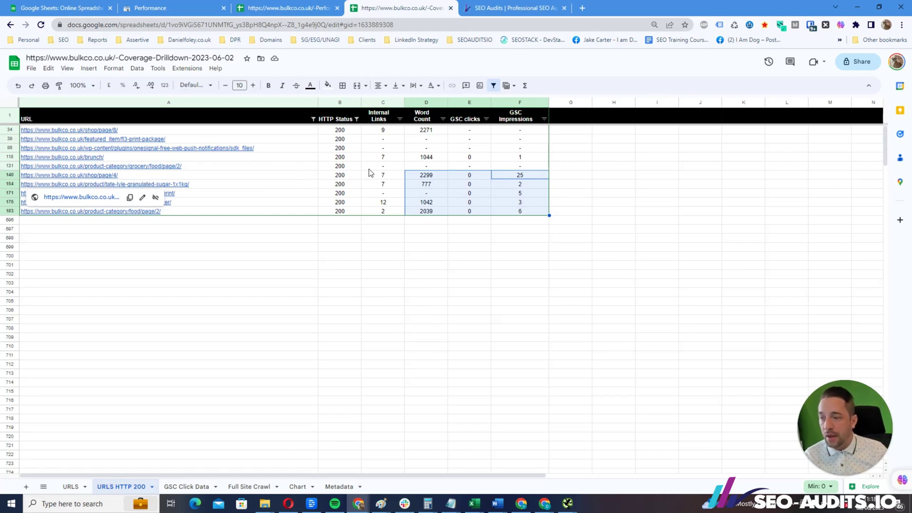
drag(382, 167, 504, 169)
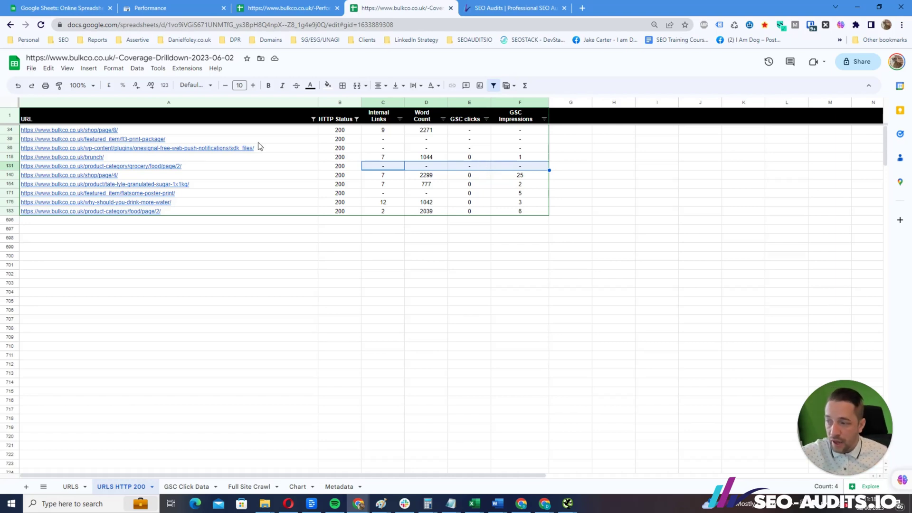
mouse_move(210, 167)
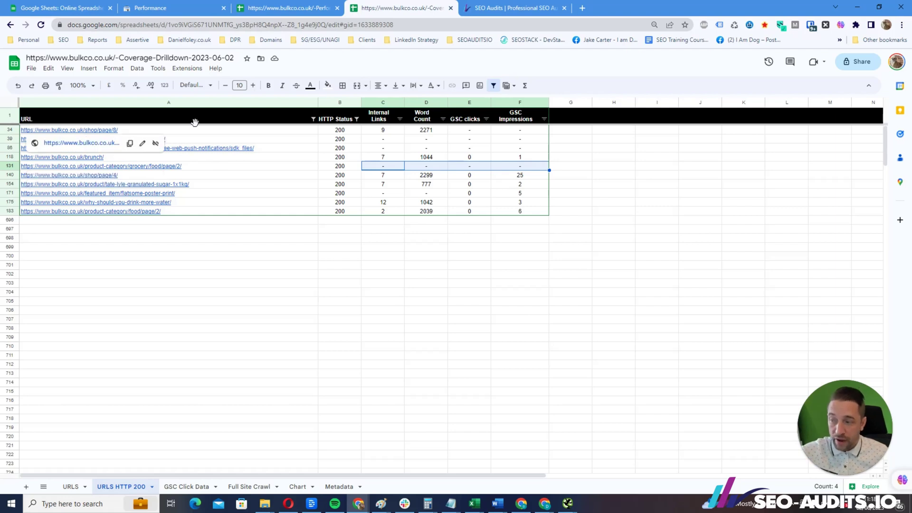
click(188, 168)
drag(188, 167, 507, 162)
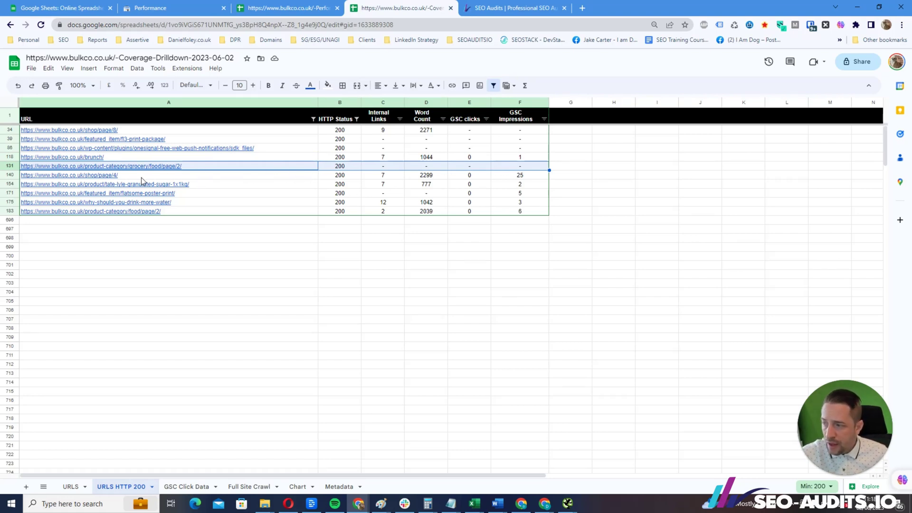
drag(207, 186, 524, 189)
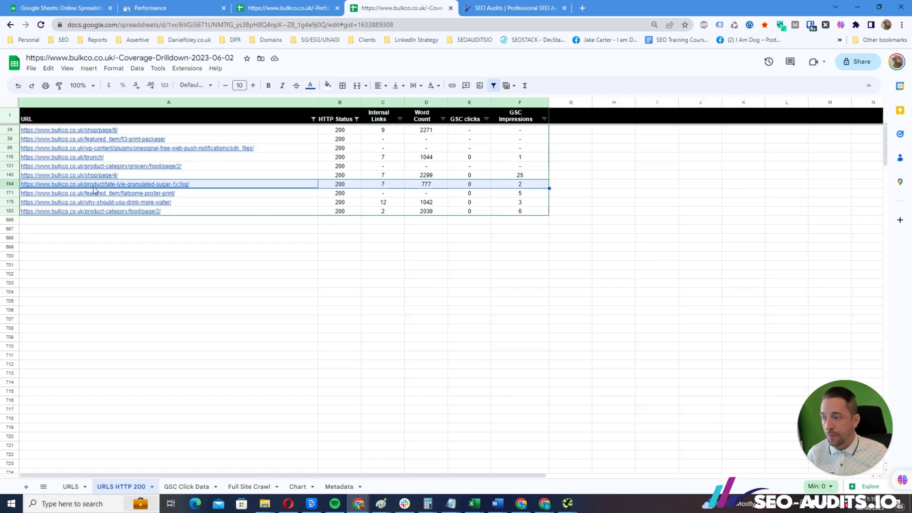
mouse_move(23, 211)
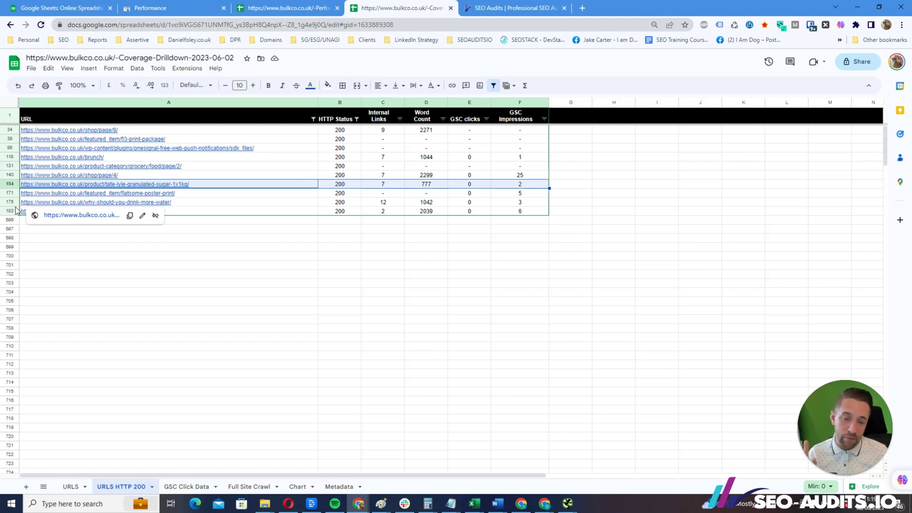